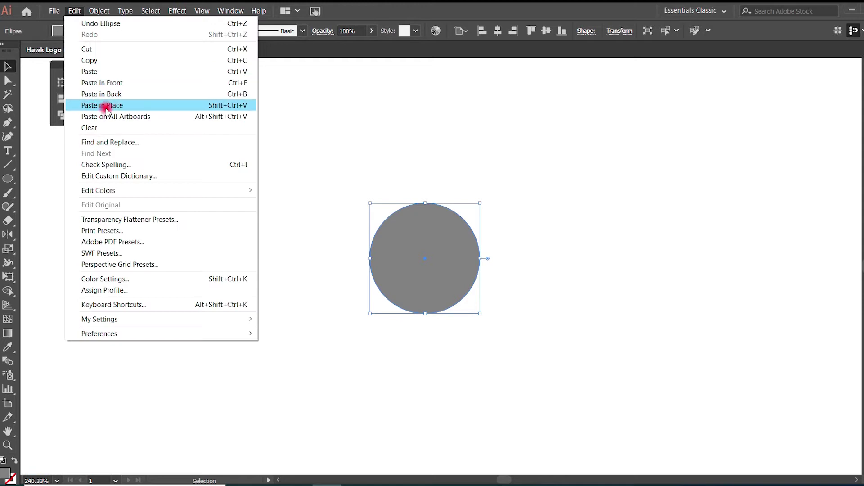
Paste a copy of the grey circle in place and set its width and height to 80 px.
{"action": "left_click", "coordinate": [106, 106]}
{"action": "left_click", "coordinate": [586, 31]}
{"action": "left_click", "coordinate": [484, 49]}
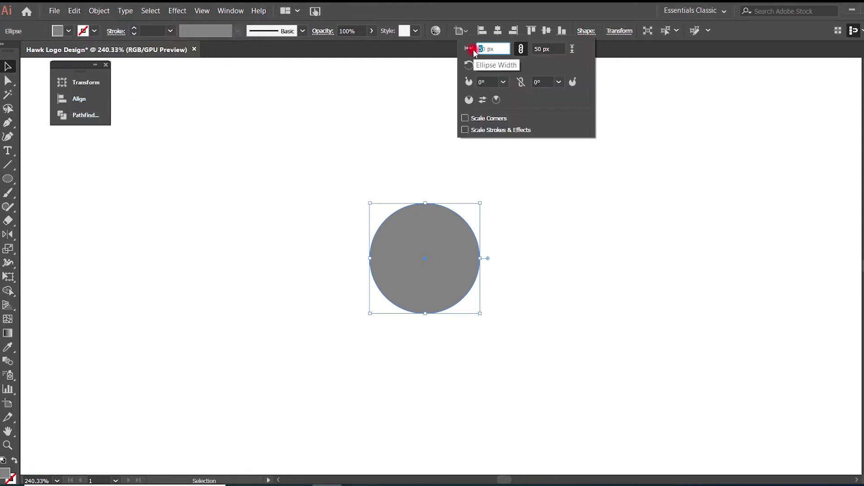
{"action": "type", "text": "80"}
{"action": "key", "text": "Return"}
Swap fill and stroke on both circles so each has a grey outline and no fill.
{"action": "key", "text": "shift+x"}
{"action": "left_click", "coordinate": [466, 240]}
{"action": "key", "text": "shift+x"}
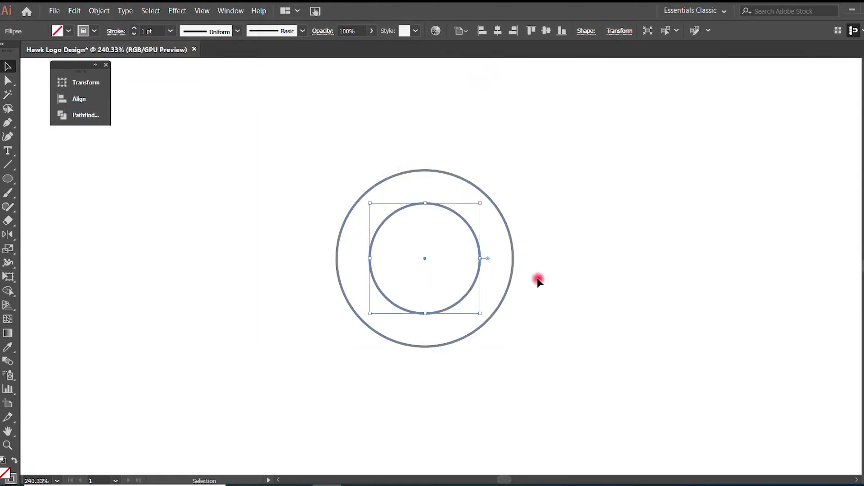
Duplicate the 80 px circle in place and resize the copy to 110 px.
{"action": "left_click", "coordinate": [522, 260]}
{"action": "left_click", "coordinate": [74, 10]}
{"action": "left_click", "coordinate": [88, 60]}
{"action": "left_click", "coordinate": [74, 10]}
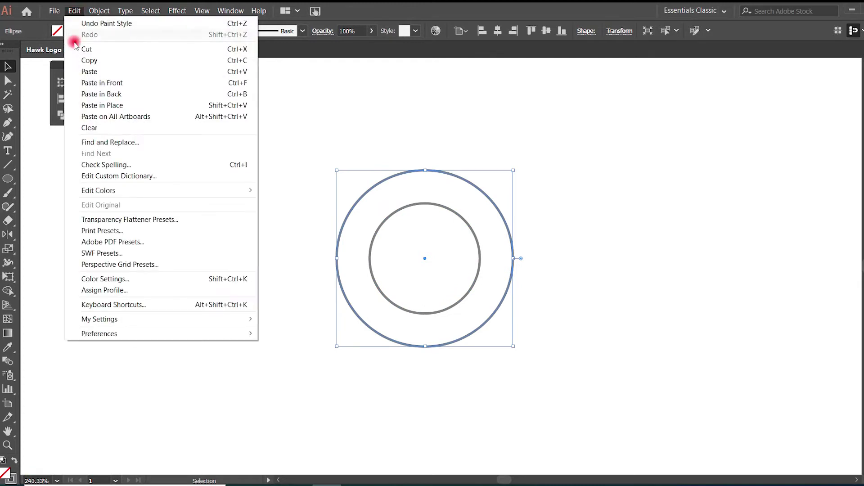
{"action": "left_click", "coordinate": [89, 94]}
{"action": "left_click", "coordinate": [586, 31]}
{"action": "left_click", "coordinate": [480, 49]}
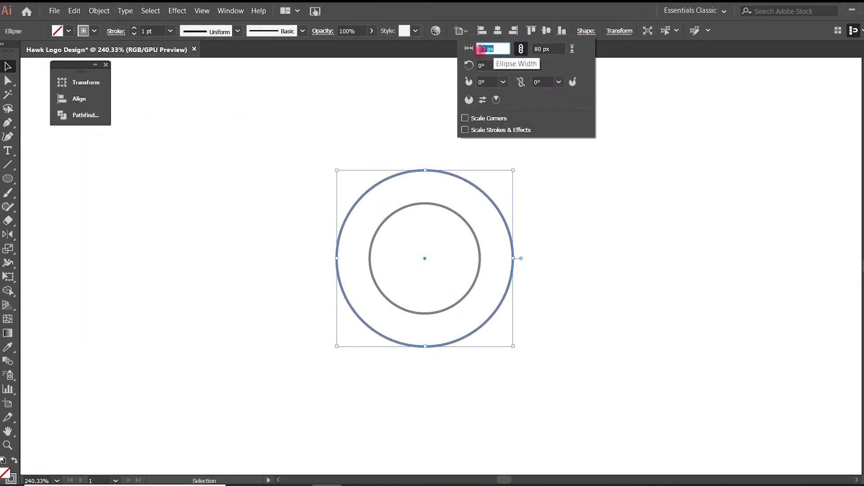
{"action": "left_click_drag", "start_coordinate": [481, 49], "coordinate": [476, 50]}
{"action": "type", "text": "11"}
{"action": "key", "text": "Return"}
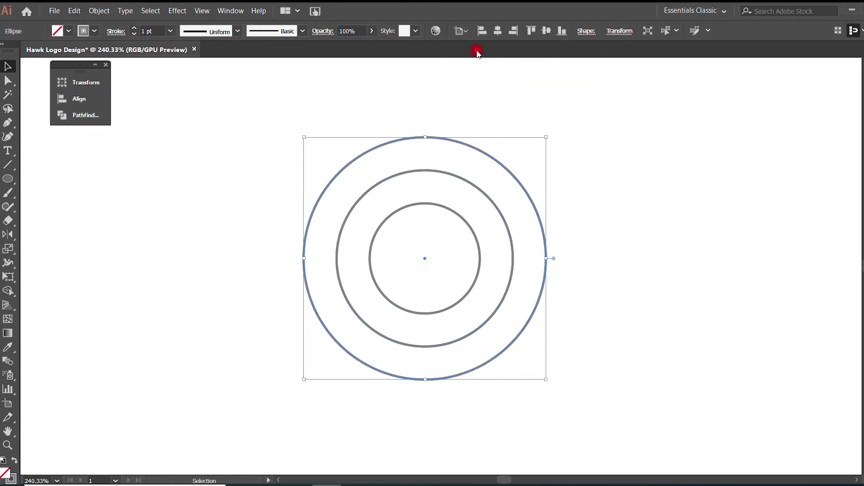
Duplicate the 110 px circle in place and resize the copy to 140 px.
{"action": "left_click", "coordinate": [74, 10]}
{"action": "left_click", "coordinate": [85, 60]}
{"action": "left_click", "coordinate": [75, 11]}
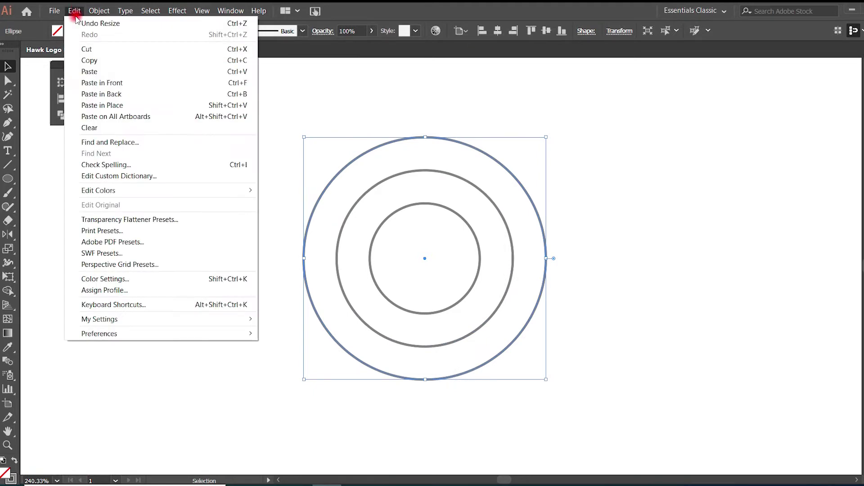
{"action": "left_click", "coordinate": [100, 105]}
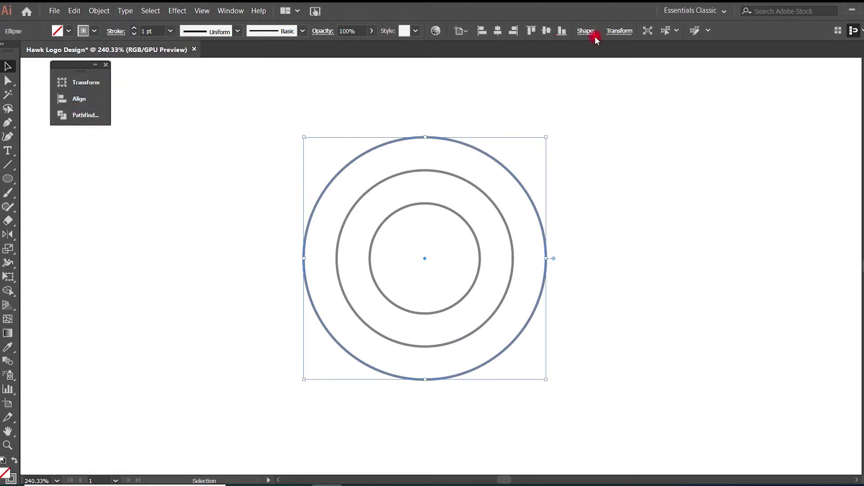
{"action": "left_click", "coordinate": [586, 31]}
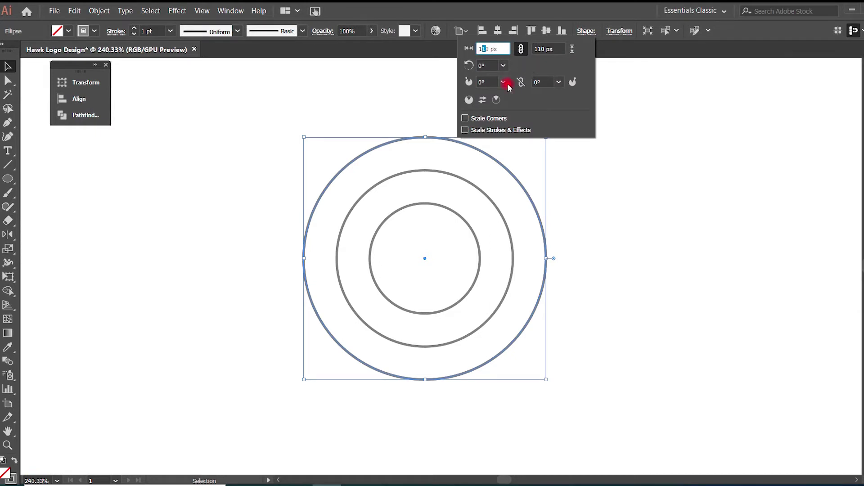
{"action": "key", "text": "Return"}
{"action": "left_click", "coordinate": [637, 201]}
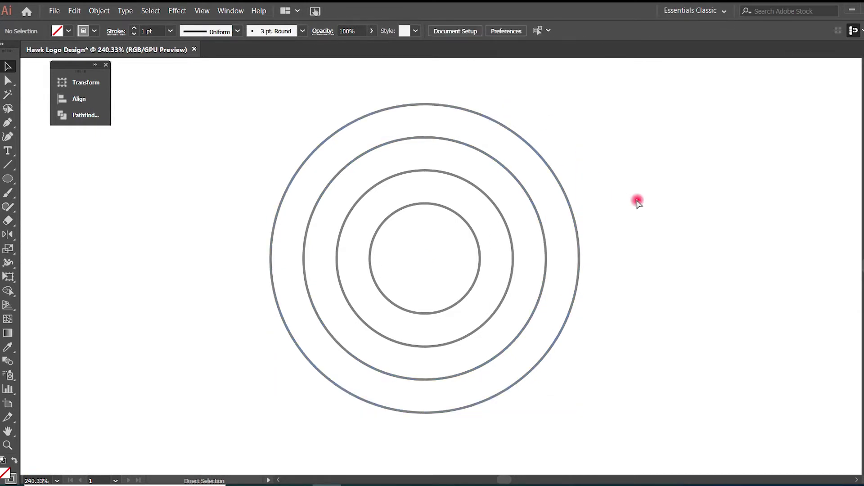
Duplicate the 140 px circle in place and resize the copy to 170 px.
{"action": "key", "text": "ctrl+minus"}
{"action": "key", "text": "ctrl+minus"}
{"action": "key", "text": "ctrl+plus"}
{"action": "key", "text": "ctrl+plus"}
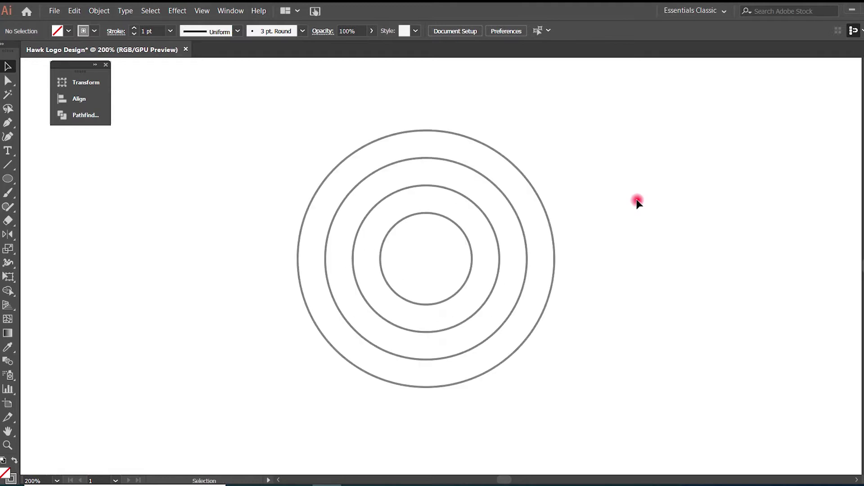
{"action": "left_click", "coordinate": [550, 225]}
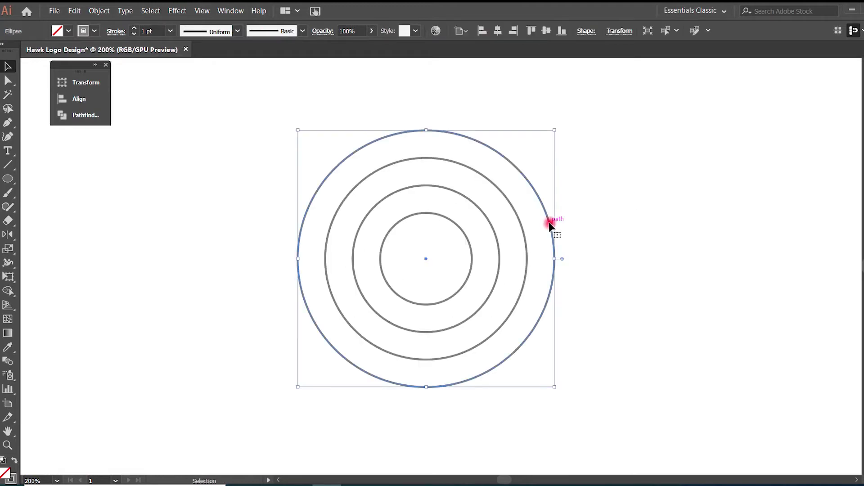
{"action": "left_click", "coordinate": [73, 11]}
{"action": "left_click", "coordinate": [89, 59]}
{"action": "left_click", "coordinate": [74, 11]}
{"action": "left_click", "coordinate": [91, 105]}
{"action": "left_click", "coordinate": [586, 31]}
{"action": "left_click", "coordinate": [489, 49]}
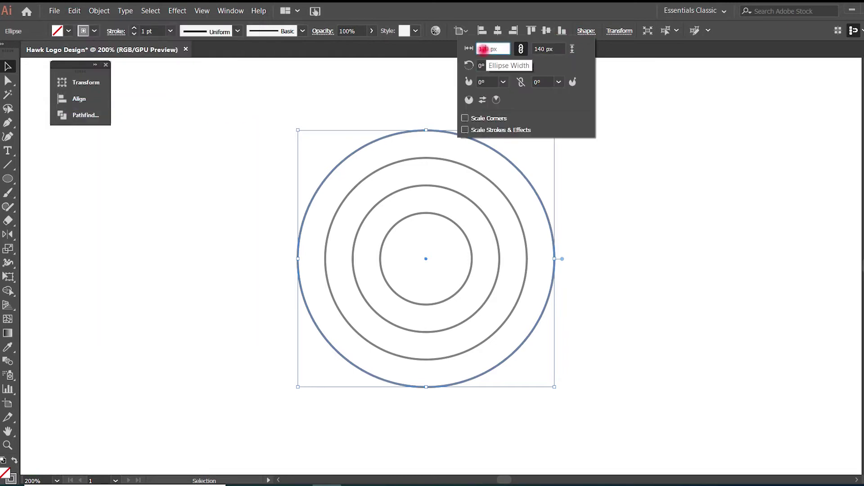
{"action": "type", "text": "170"}
{"action": "key", "text": "Return"}
Duplicate the 170 px circle in place and resize the copy to 200 px.
{"action": "left_click", "coordinate": [73, 10]}
{"action": "left_click", "coordinate": [90, 60]}
{"action": "left_click", "coordinate": [74, 10]}
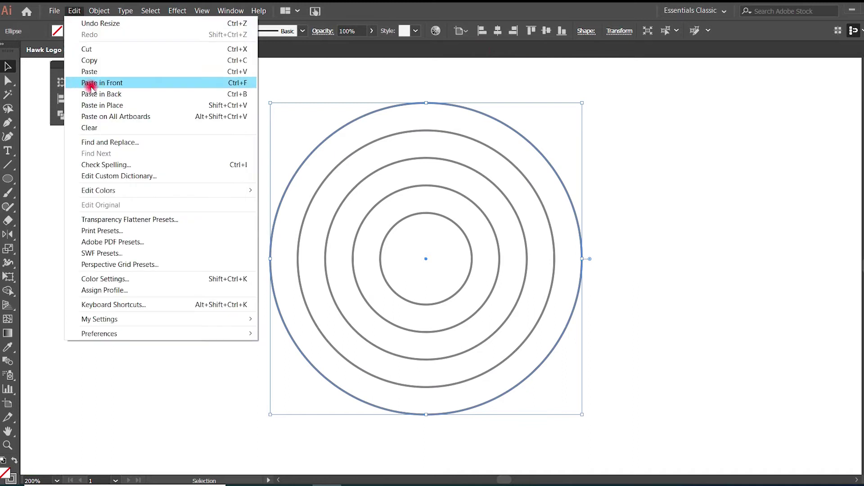
{"action": "left_click", "coordinate": [90, 105]}
{"action": "left_click", "coordinate": [585, 31]}
{"action": "left_click", "coordinate": [489, 49]}
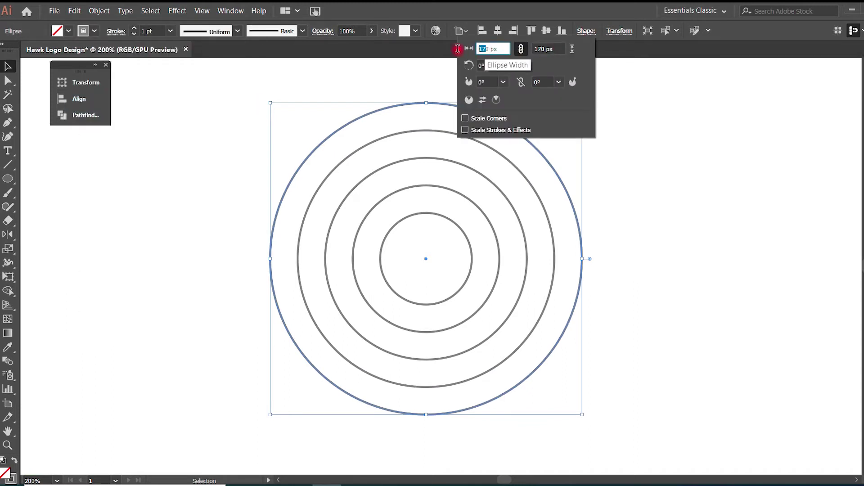
{"action": "type", "text": "20"}
{"action": "key", "text": "Return"}
{"action": "left_click", "coordinate": [662, 221]}
Draw a vertical line taller than the circles and copy it so one line touches the left side of each of the five outermost circles.
{"action": "key", "text": "ctrl+minus"}
{"action": "key", "text": "ctrl+minus"}
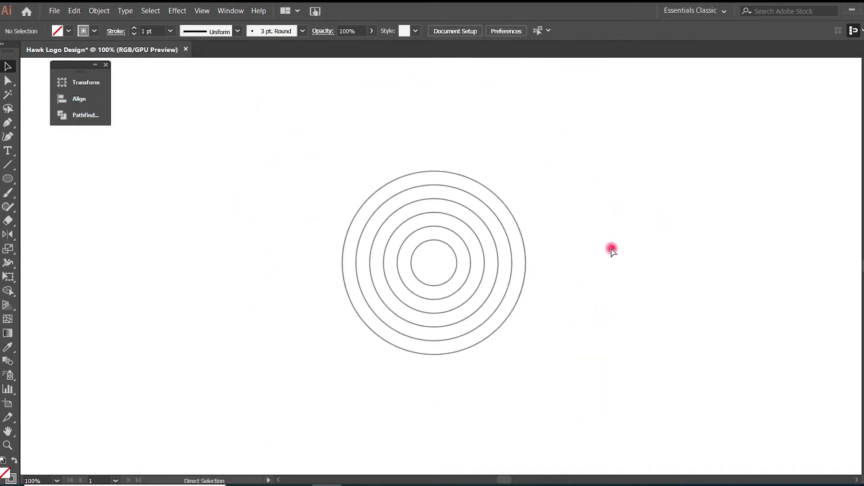
{"action": "left_click_drag", "start_coordinate": [305, 277], "coordinate": [414, 246]}
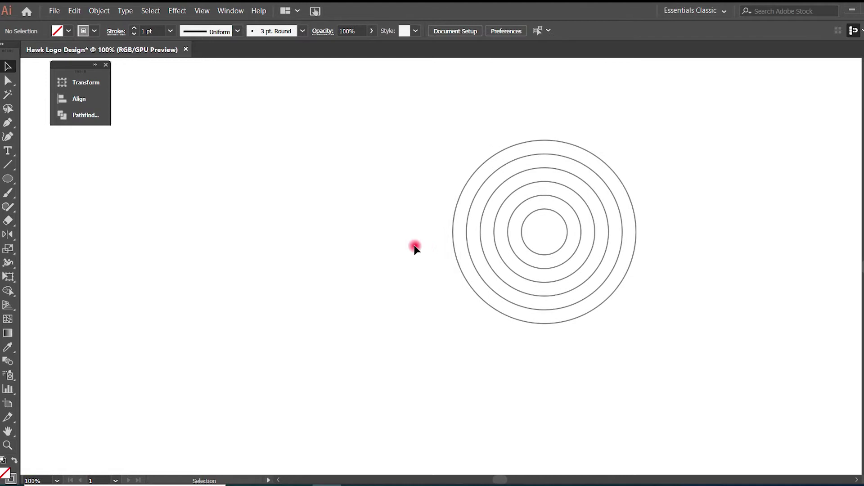
{"action": "left_click", "coordinate": [337, 89]}
{"action": "left_click", "coordinate": [357, 374], "text": "shift"}
{"action": "key", "text": "v"}
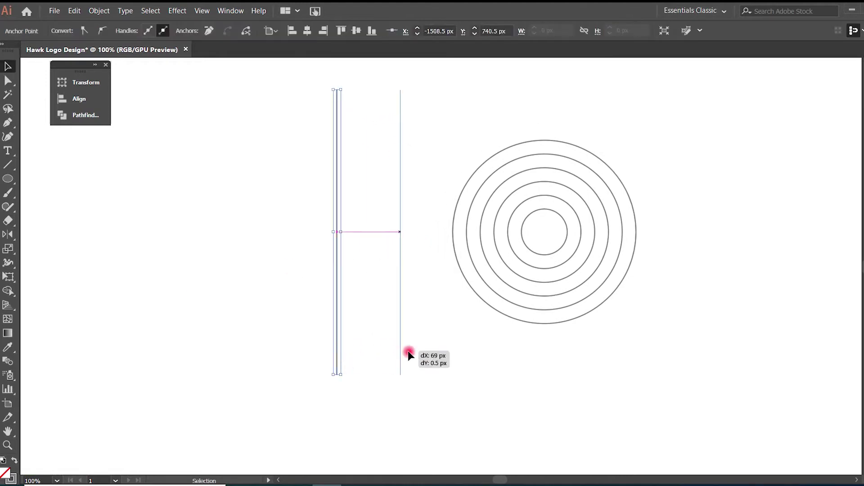
{"action": "left_click_drag", "start_coordinate": [408, 350], "coordinate": [465, 358]}
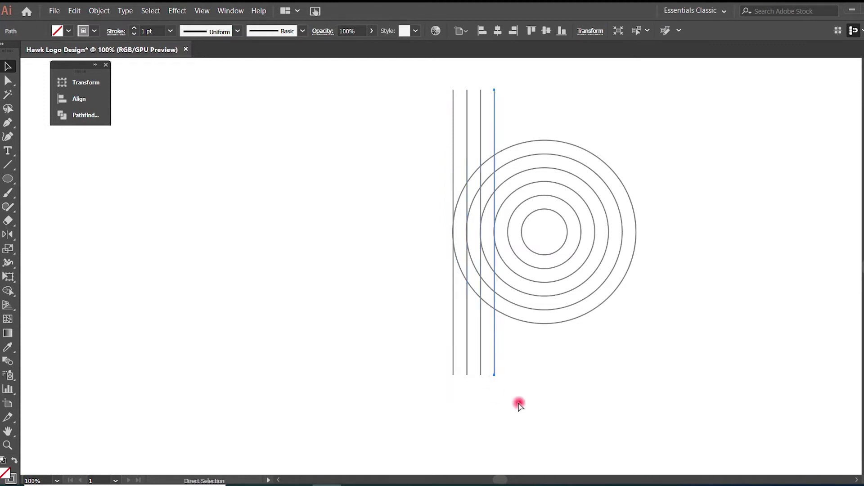
{"action": "key", "text": "ctrl+d"}
Rotate the five vertical lines 45° clockwise and move them to the left of the circles.
{"action": "left_click_drag", "start_coordinate": [517, 403], "coordinate": [451, 369]}
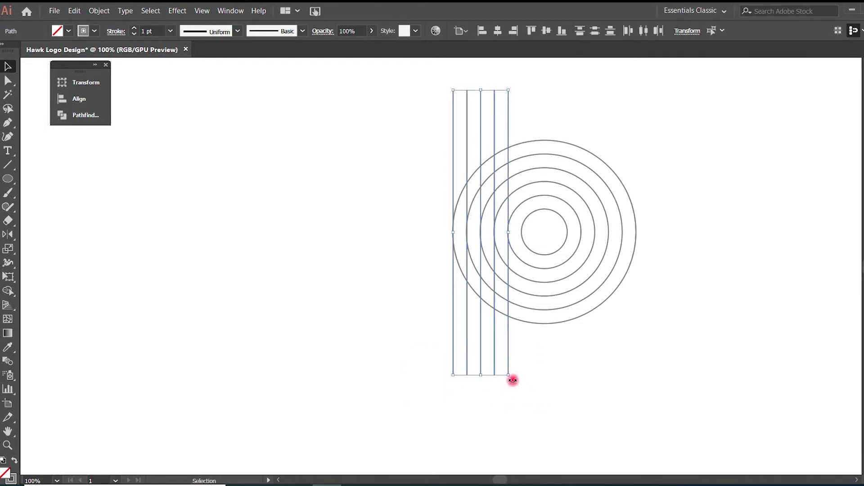
{"action": "left_click_drag", "start_coordinate": [513, 380], "coordinate": [308, 318]}
Group the concentric circles together and group the five diagonal lines separately.
{"action": "right_click", "coordinate": [516, 218]}
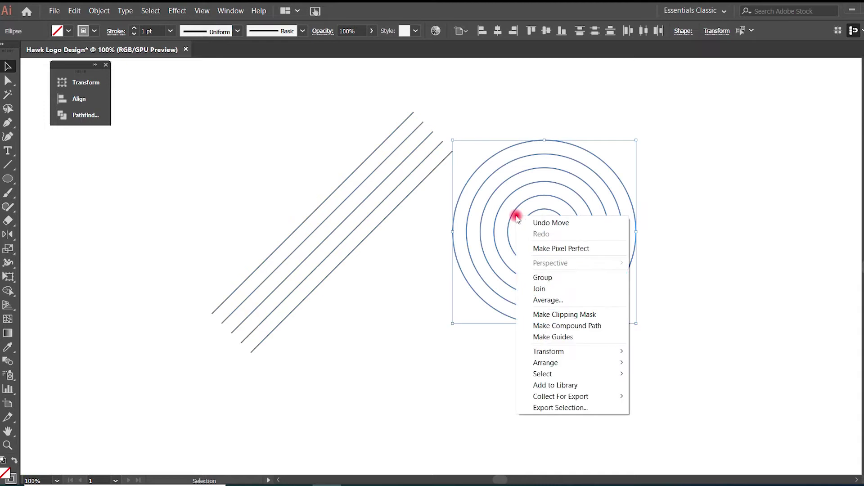
{"action": "left_click", "coordinate": [530, 278]}
{"action": "left_click_drag", "start_coordinate": [396, 293], "coordinate": [270, 201]}
{"action": "right_click", "coordinate": [270, 201]}
{"action": "left_click", "coordinate": [293, 264]}
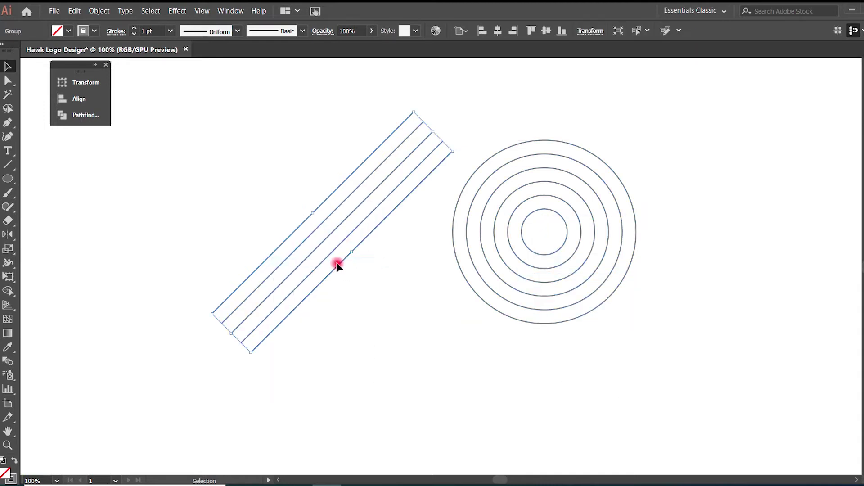
Duplicate the diagonal line group and reflect the copy horizontally so the two groups cross in an X.
{"action": "left_click_drag", "start_coordinate": [336, 262], "coordinate": [290, 266]}
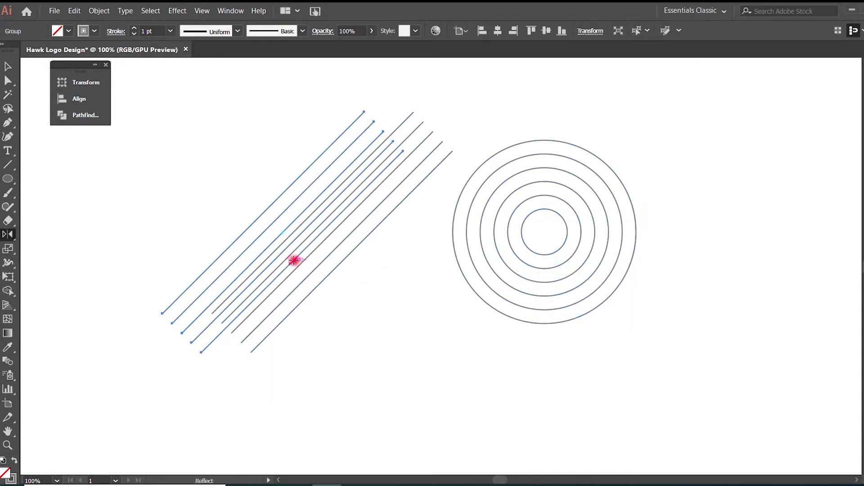
{"action": "left_click", "coordinate": [381, 225], "text": "alt"}
{"action": "key", "text": "Return"}
{"action": "key", "text": "v"}
{"action": "left_click_drag", "start_coordinate": [373, 275], "coordinate": [399, 274]}
Align both crossed line groups and the circle group on their horizontal and vertical centers.
{"action": "left_click_drag", "start_coordinate": [400, 376], "coordinate": [272, 218]}
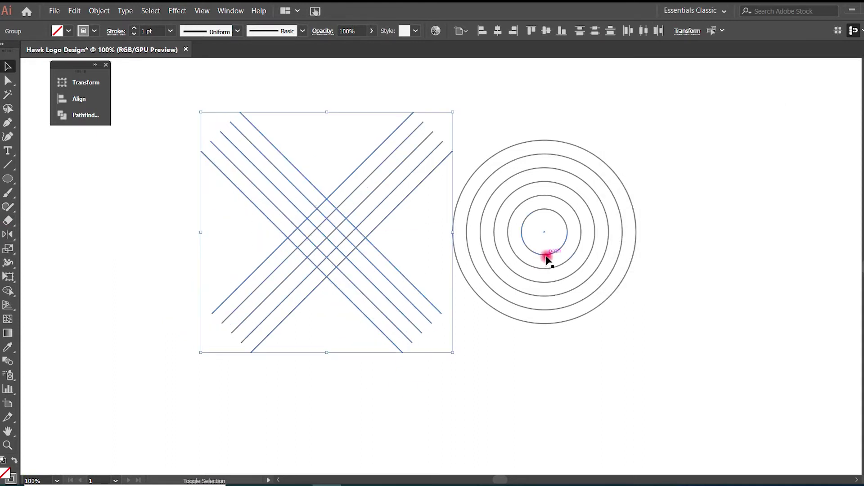
{"action": "left_click", "coordinate": [546, 259], "text": "shift"}
{"action": "left_click", "coordinate": [79, 99]}
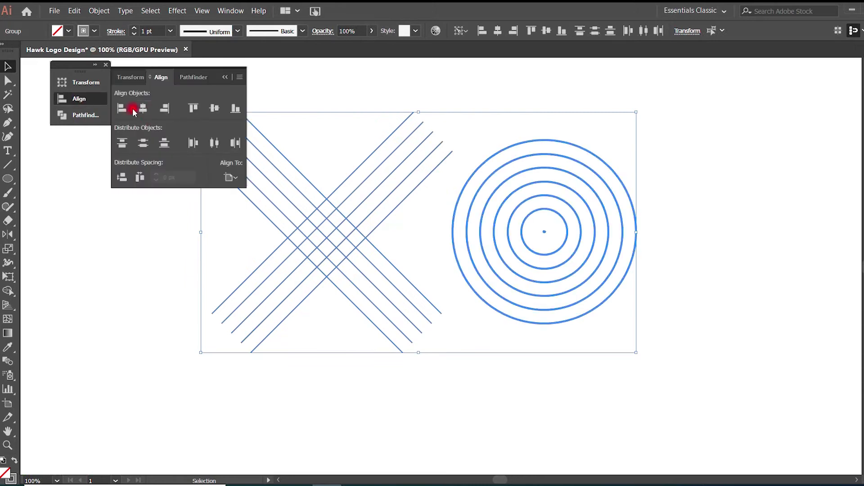
{"action": "left_click", "coordinate": [141, 109]}
{"action": "left_click", "coordinate": [214, 108]}
{"action": "left_click", "coordinate": [223, 110]}
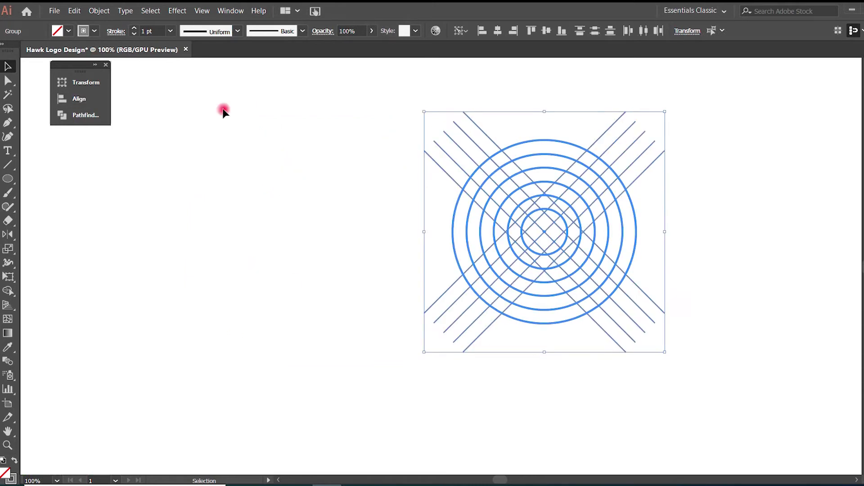
Ungroup the concentric circles and both sets of diagonal lines.
{"action": "left_click_drag", "start_coordinate": [705, 272], "coordinate": [619, 299]}
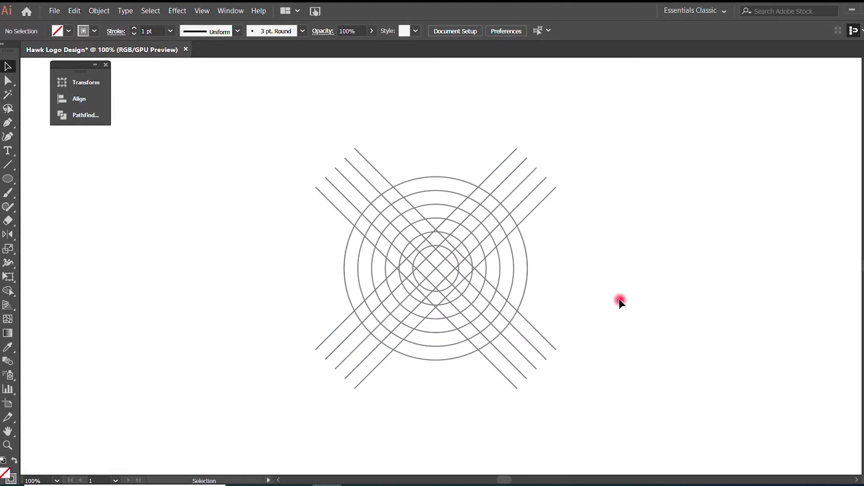
{"action": "key", "text": "ctrl+equal"}
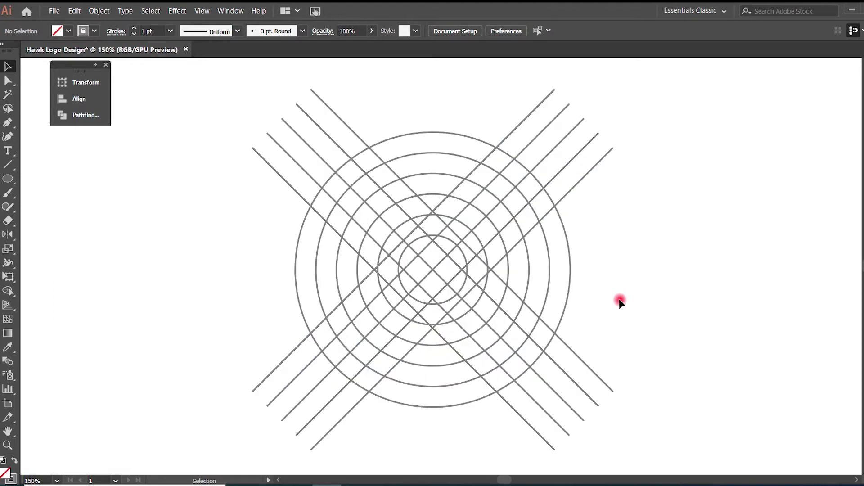
{"action": "scroll", "coordinate": [652, 282], "scroll_direction": "down", "scroll_amount": 3}
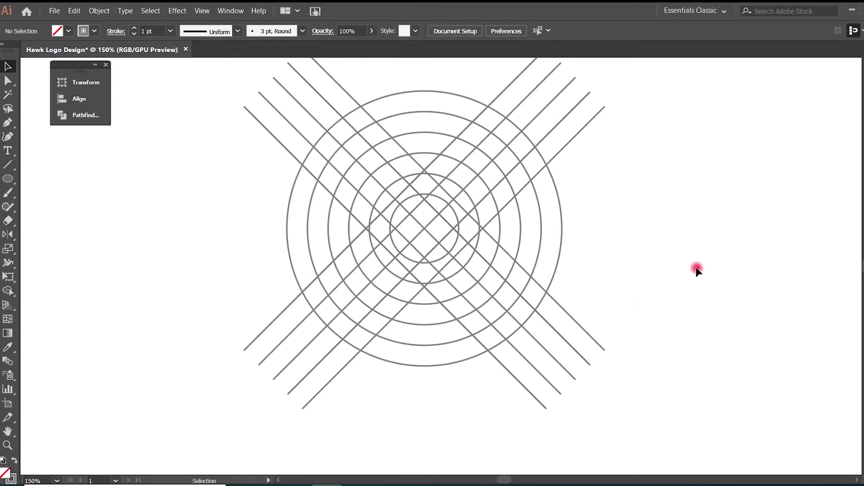
{"action": "scroll", "coordinate": [696, 269], "scroll_direction": "up", "scroll_amount": 1}
{"action": "left_click", "coordinate": [564, 246]}
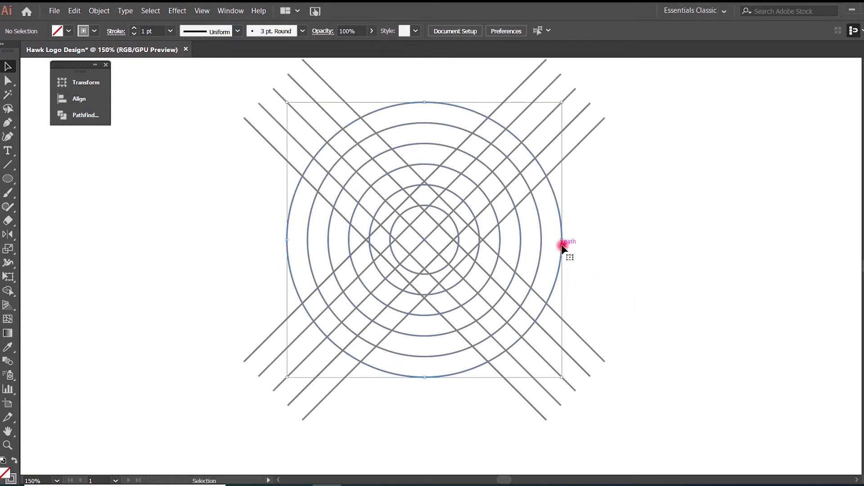
{"action": "left_click", "coordinate": [609, 244]}
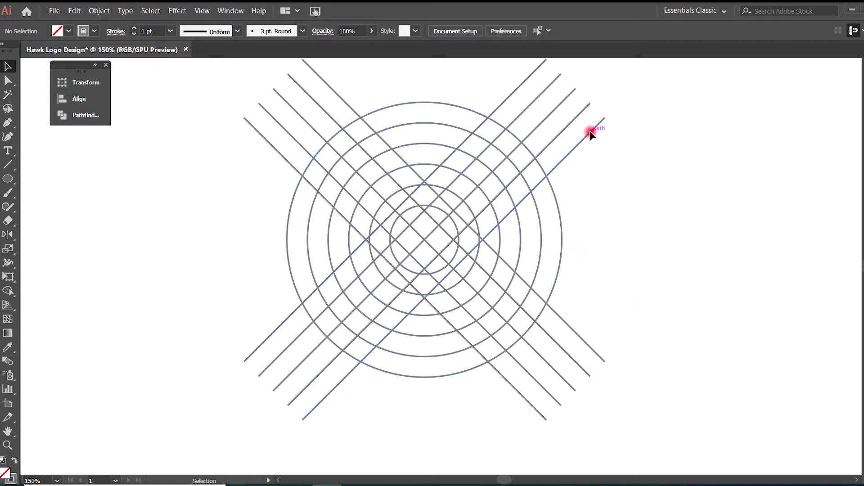
{"action": "right_click", "coordinate": [590, 133]}
{"action": "left_click", "coordinate": [603, 215]}
{"action": "left_click", "coordinate": [570, 325]}
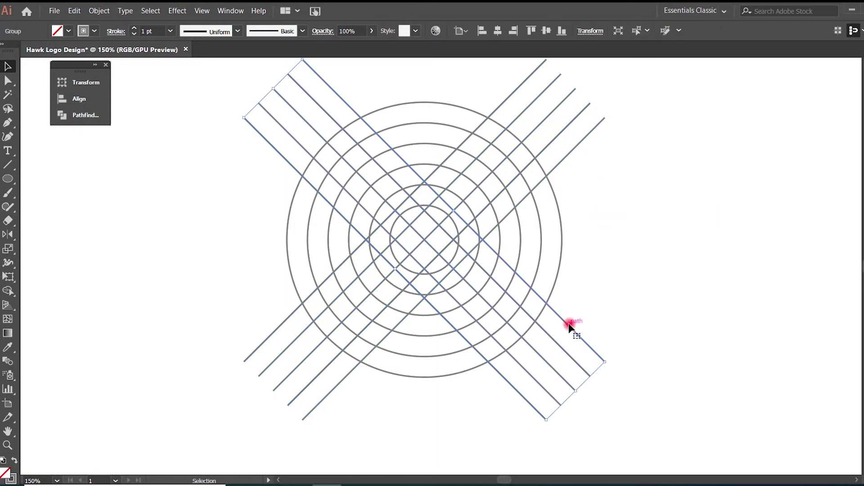
{"action": "right_click", "coordinate": [570, 325]}
{"action": "left_click", "coordinate": [599, 247]}
{"action": "left_click", "coordinate": [603, 244]}
Copy the three lowest lines of each diagonal set and paste the copies in place.
{"action": "scroll", "coordinate": [622, 223], "scroll_direction": "down", "scroll_amount": 5}
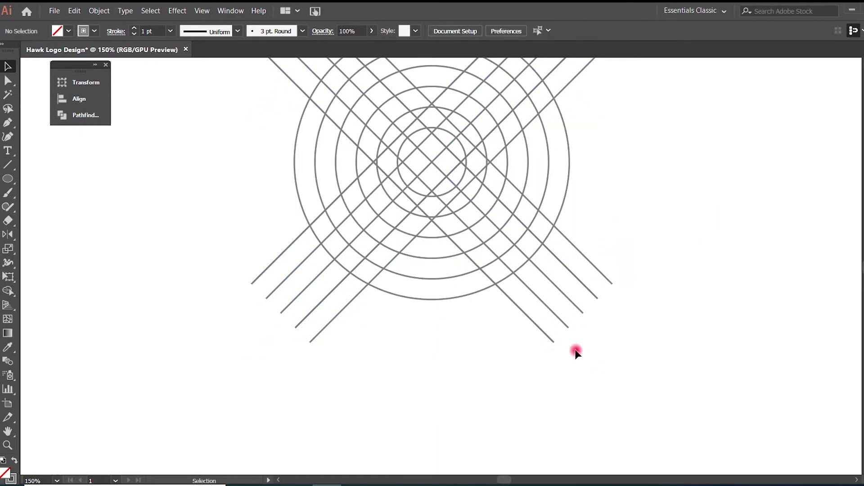
{"action": "key", "text": "ctrl+plus"}
{"action": "left_click", "coordinate": [552, 331]}
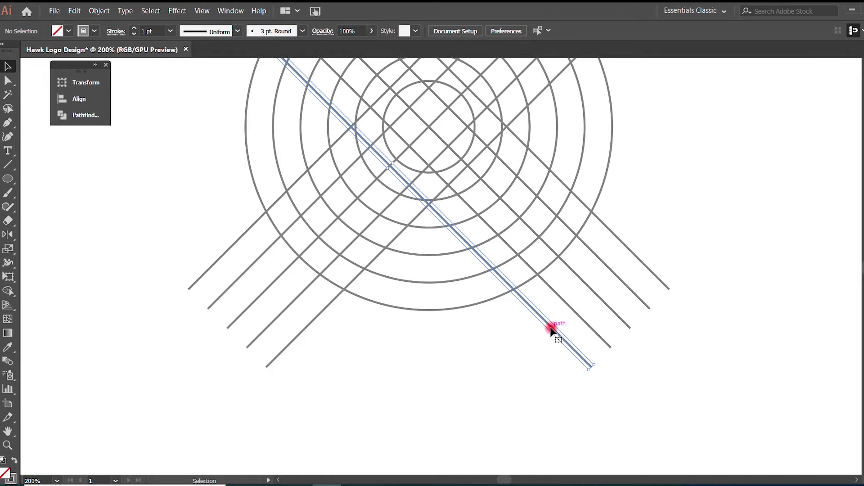
{"action": "left_click", "coordinate": [327, 307], "text": "shift"}
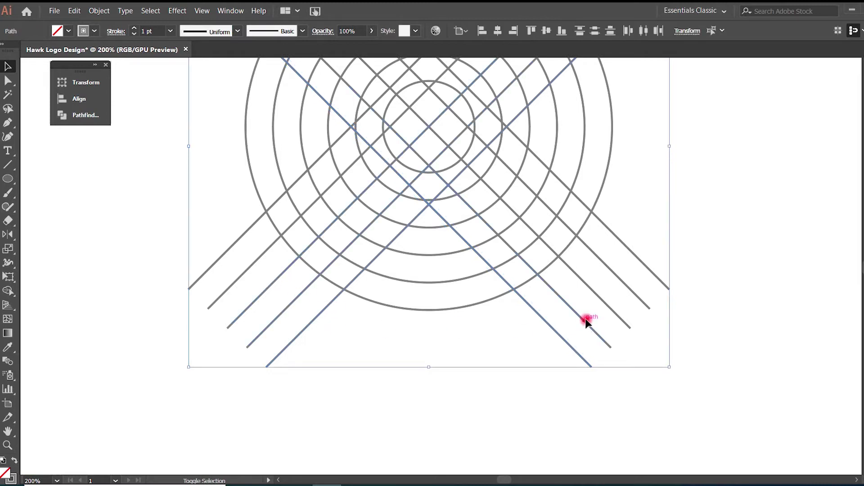
{"action": "left_click", "coordinate": [74, 10]}
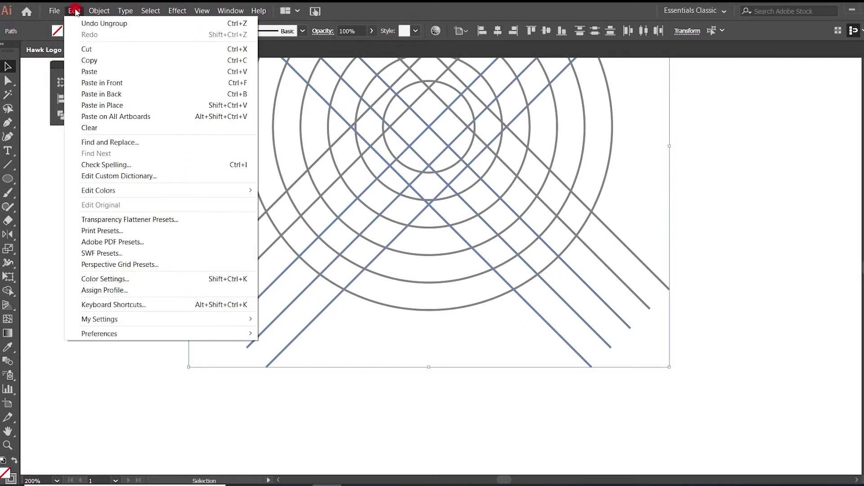
{"action": "left_click", "coordinate": [90, 64]}
{"action": "left_click", "coordinate": [75, 11]}
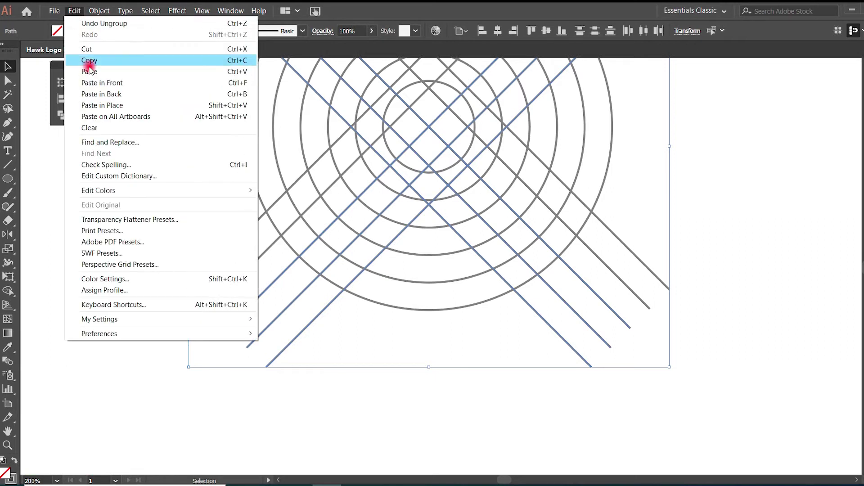
{"action": "left_click", "coordinate": [97, 105]}
Hide the six pasted diagonal lines.
{"action": "left_click", "coordinate": [96, 11]}
{"action": "mouse_move", "coordinate": [116, 92]}
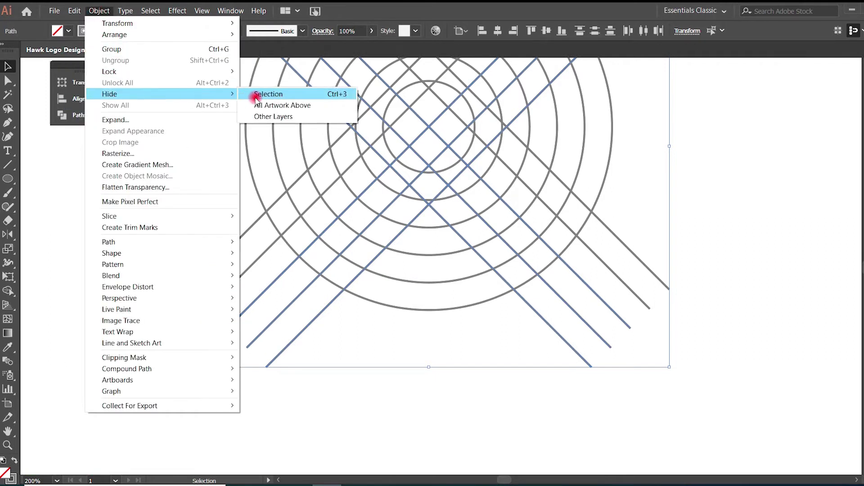
{"action": "left_click", "coordinate": [255, 95]}
Pull the lower ends of the three lowest lines in each diagonal set up to just past their center crossings.
{"action": "left_click_drag", "start_coordinate": [591, 367], "coordinate": [438, 215]}
{"action": "left_click_drag", "start_coordinate": [612, 348], "coordinate": [464, 201]}
{"action": "left_click_drag", "start_coordinate": [630, 328], "coordinate": [490, 189]}
{"action": "left_click_drag", "start_coordinate": [268, 370], "coordinate": [414, 219]}
{"action": "left_click_drag", "start_coordinate": [248, 347], "coordinate": [395, 198]}
{"action": "left_click_drag", "start_coordinate": [227, 327], "coordinate": [374, 197]}
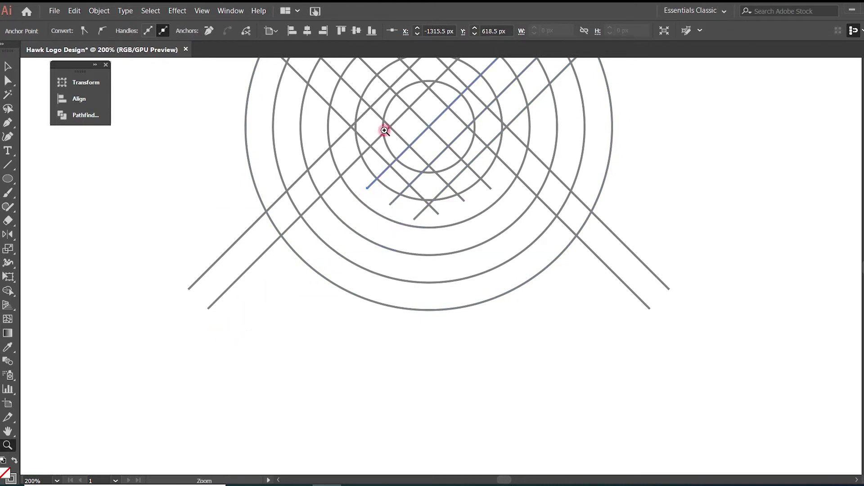
Snap the lower ends of the lowest diagonal pair onto their crossing point in outline view.
{"action": "left_click_drag", "start_coordinate": [384, 130], "coordinate": [561, 343]}
{"action": "left_click_drag", "start_coordinate": [527, 452], "coordinate": [479, 313]}
{"action": "left_click_drag", "start_coordinate": [427, 367], "coordinate": [552, 390]}
{"action": "left_click_drag", "start_coordinate": [554, 356], "coordinate": [464, 268]}
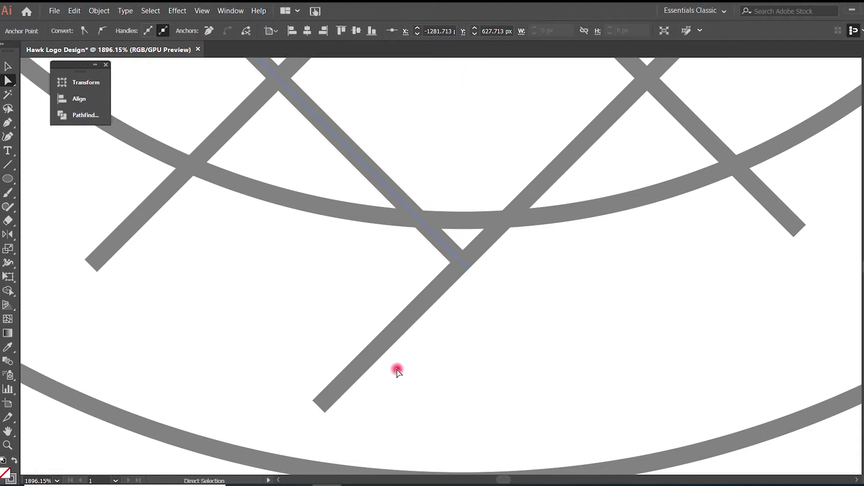
{"action": "key", "text": "ctrl+y"}
{"action": "mouse_move", "coordinate": [467, 268]}
{"action": "left_mouse_down"}
{"action": "mouse_move", "coordinate": [513, 313]}
{"action": "mouse_move", "coordinate": [464, 264]}
{"action": "left_mouse_up"}
{"action": "left_click", "coordinate": [202, 11]}
{"action": "left_click", "coordinate": [251, 405]}
{"action": "left_click_drag", "start_coordinate": [320, 408], "coordinate": [464, 263]}
{"action": "left_click", "coordinate": [472, 303]}
Average the two end points at the tip of the lowest V and join them into one path.
{"action": "key", "text": "z"}
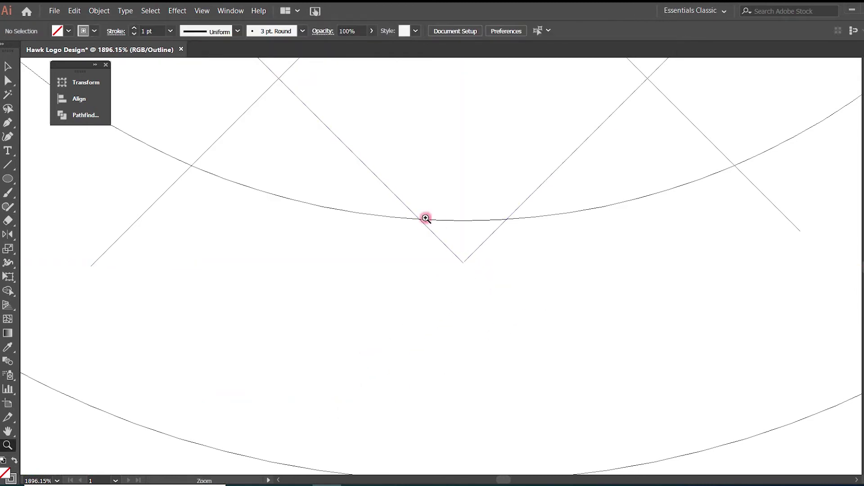
{"action": "left_click_drag", "start_coordinate": [426, 221], "coordinate": [490, 285]}
{"action": "key", "text": "a"}
{"action": "left_click_drag", "start_coordinate": [463, 351], "coordinate": [431, 329]}
{"action": "right_click", "coordinate": [433, 299]}
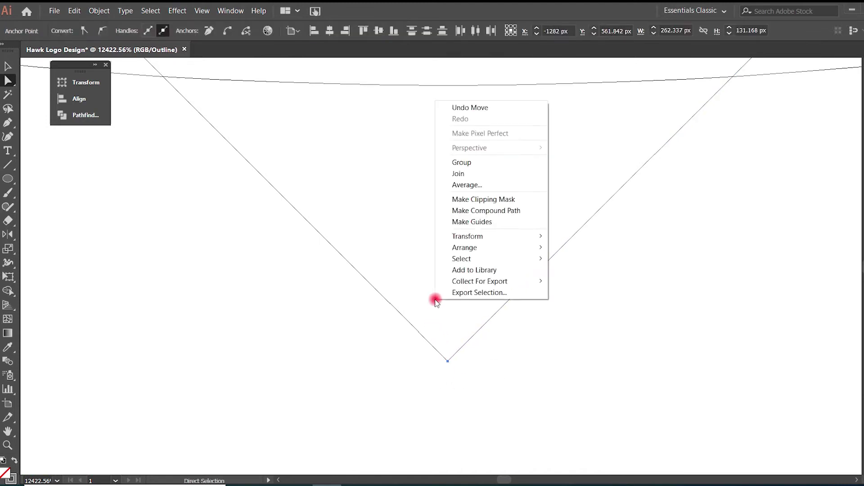
{"action": "left_click", "coordinate": [469, 185]}
{"action": "left_click", "coordinate": [430, 286]}
{"action": "right_click", "coordinate": [446, 261]}
{"action": "left_click", "coordinate": [460, 336]}
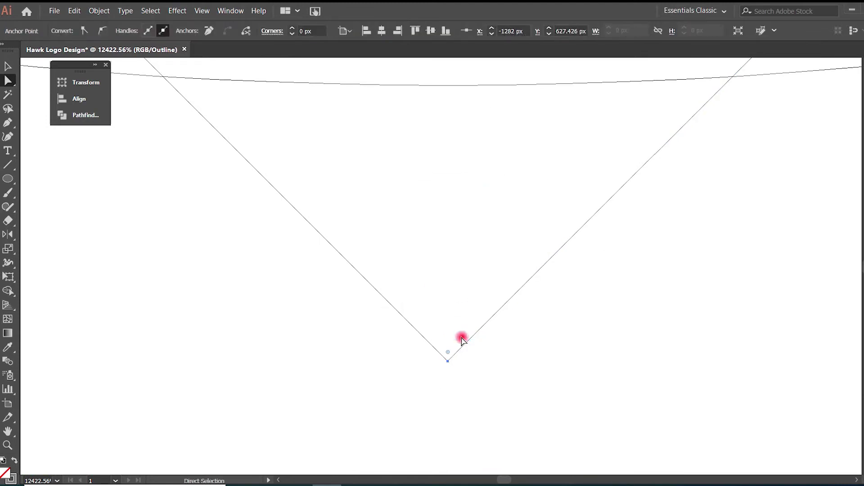
{"action": "left_click", "coordinate": [537, 342]}
Return to preview and shorten the second-lowest diagonal pair, snapping both lower ends onto their crossing point in outline view.
{"action": "key", "text": "ctrl+minus"}
{"action": "key", "text": "ctrl+minus"}
{"action": "key", "text": "ctrl+minus"}
{"action": "key", "text": "ctrl+minus"}
{"action": "key", "text": "ctrl+minus"}
{"action": "key", "text": "ctrl+minus"}
{"action": "key", "text": "ctrl+y"}
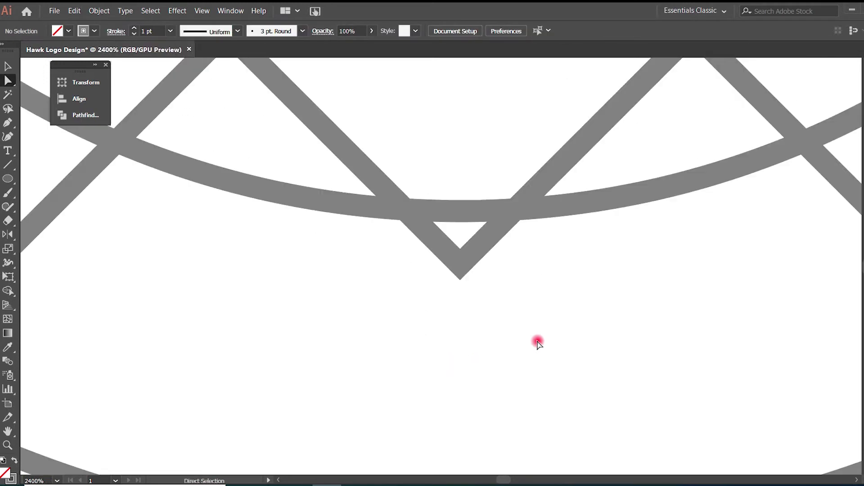
{"action": "left_click_drag", "start_coordinate": [538, 259], "coordinate": [560, 406]}
{"action": "left_click_drag", "start_coordinate": [684, 400], "coordinate": [494, 208]}
{"action": "left_click_drag", "start_coordinate": [237, 422], "coordinate": [457, 201]}
{"action": "left_click_drag", "start_coordinate": [455, 146], "coordinate": [629, 335]}
{"action": "key", "text": "ctrl+y"}
{"action": "left_click_drag", "start_coordinate": [589, 372], "coordinate": [515, 300]}
{"action": "left_click_drag", "start_coordinate": [495, 276], "coordinate": [583, 333]}
{"action": "left_click_drag", "start_coordinate": [258, 222], "coordinate": [392, 326]}
{"action": "left_click_drag", "start_coordinate": [377, 340], "coordinate": [412, 306]}
Average and join the overlapping end points at the tip of the middle V, and return to preview.
{"action": "left_click_drag", "start_coordinate": [426, 340], "coordinate": [390, 281]}
{"action": "key", "text": "ctrl+minus"}
{"action": "right_click", "coordinate": [454, 238]}
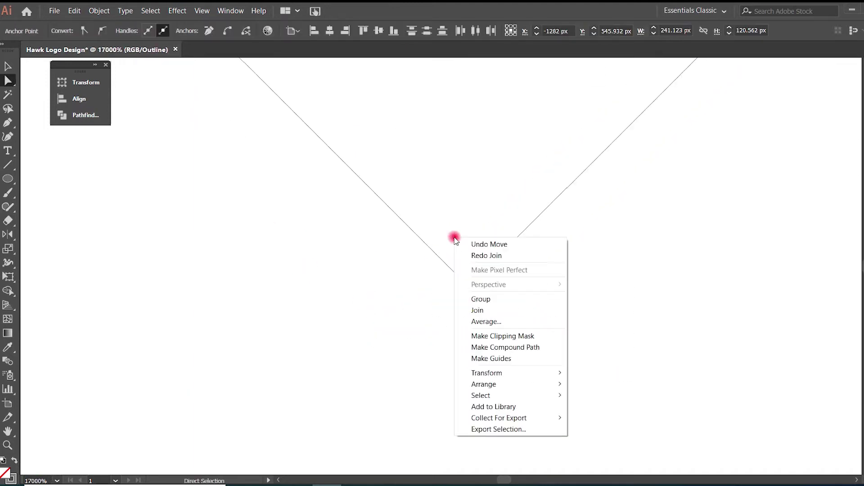
{"action": "left_click", "coordinate": [481, 321]}
{"action": "key", "text": "Return"}
{"action": "left_click", "coordinate": [543, 358]}
{"action": "key", "text": "ctrl+y"}
Shorten the third diagonal pair so both lower ends meet at their crossing in the center of the circles.
{"action": "scroll", "coordinate": [585, 359], "scroll_direction": "down", "scroll_amount": 10}
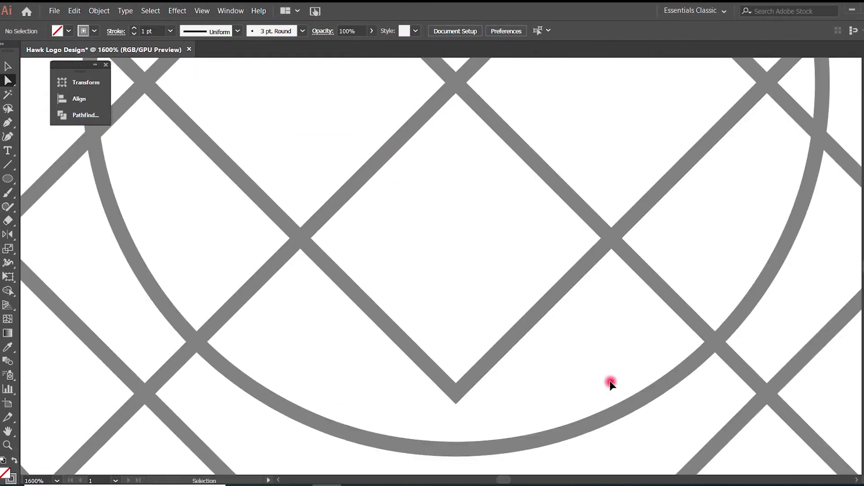
{"action": "left_click_drag", "start_coordinate": [694, 418], "coordinate": [467, 187]}
{"action": "left_click_drag", "start_coordinate": [203, 408], "coordinate": [432, 179]}
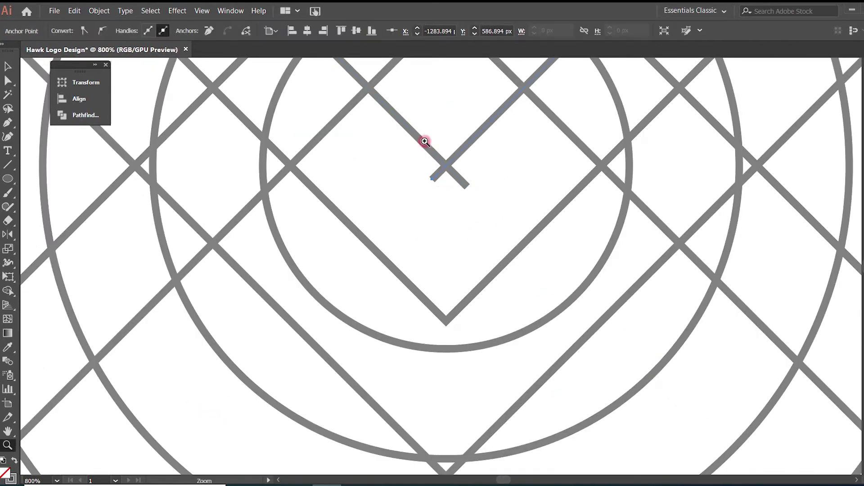
{"action": "key", "text": "z"}
{"action": "left_click_drag", "start_coordinate": [438, 140], "coordinate": [583, 339]}
{"action": "key", "text": "ctrl+y"}
{"action": "key", "text": "a"}
{"action": "left_click_drag", "start_coordinate": [602, 419], "coordinate": [472, 289]}
{"action": "left_click_drag", "start_coordinate": [388, 374], "coordinate": [421, 240]}
Average the third V's tip points on both axes and join them into one path.
{"action": "left_click", "coordinate": [546, 354]}
{"action": "key", "text": "ctrl+minus"}
{"action": "key", "text": "ctrl+minus"}
{"action": "key", "text": "ctrl+minus"}
{"action": "key", "text": "ctrl+minus"}
{"action": "key", "text": "ctrl+minus"}
{"action": "key", "text": "ctrl+minus"}
{"action": "key", "text": "ctrl+y"}
{"action": "left_click_drag", "start_coordinate": [526, 301], "coordinate": [278, 248]}
{"action": "key", "text": "v"}
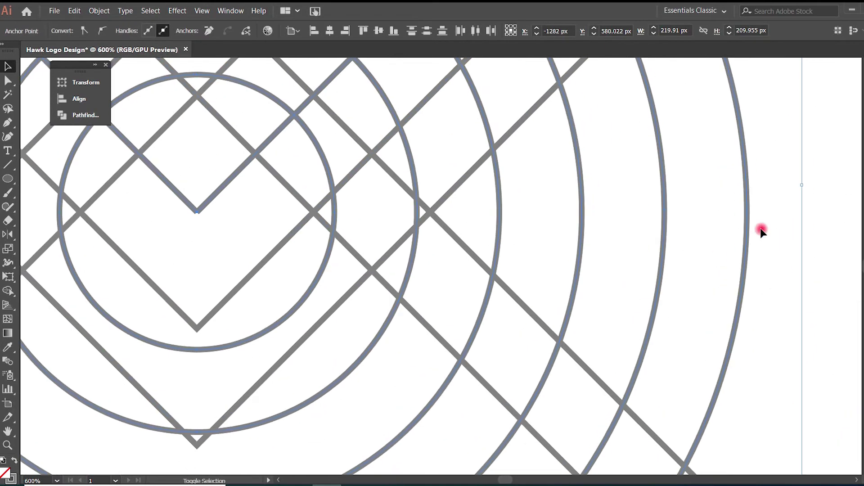
{"action": "left_click_drag", "start_coordinate": [234, 360], "coordinate": [316, 379]}
{"action": "right_click", "coordinate": [276, 218]}
{"action": "left_click", "coordinate": [309, 300]}
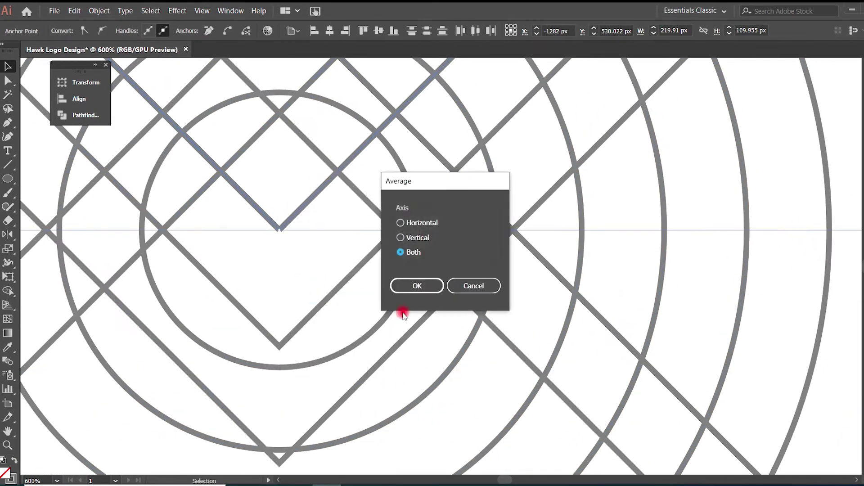
{"action": "left_click", "coordinate": [409, 285]}
{"action": "right_click", "coordinate": [307, 206]}
{"action": "left_click", "coordinate": [328, 277]}
{"action": "left_click", "coordinate": [350, 304]}
Hide the concentric circle group so only the diagonal lines show.
{"action": "key", "text": "ctrl+minus"}
{"action": "key", "text": "ctrl+minus"}
{"action": "key", "text": "ctrl+minus"}
{"action": "key", "text": "ctrl+minus"}
{"action": "scroll", "coordinate": [627, 306], "scroll_direction": "up", "scroll_amount": 3}
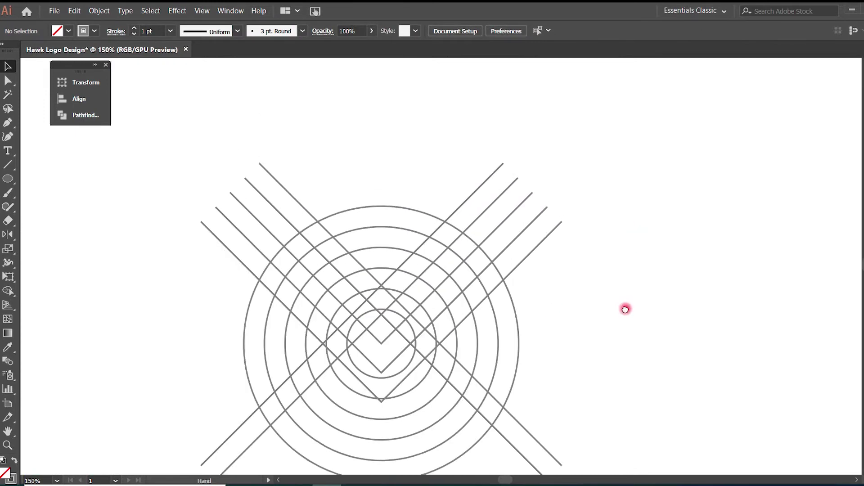
{"action": "scroll", "coordinate": [636, 266], "scroll_direction": "down", "scroll_amount": 2}
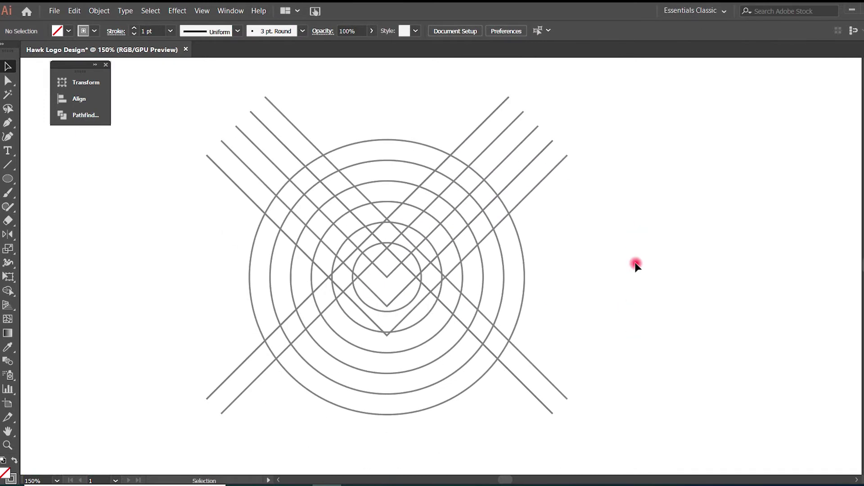
{"action": "left_click", "coordinate": [465, 277]}
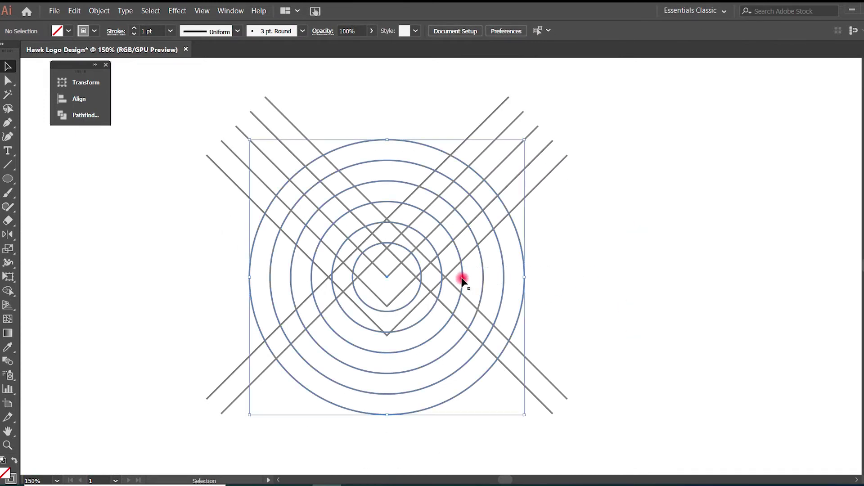
{"action": "key", "text": "Tab"}
{"action": "right_click", "coordinate": [465, 264]}
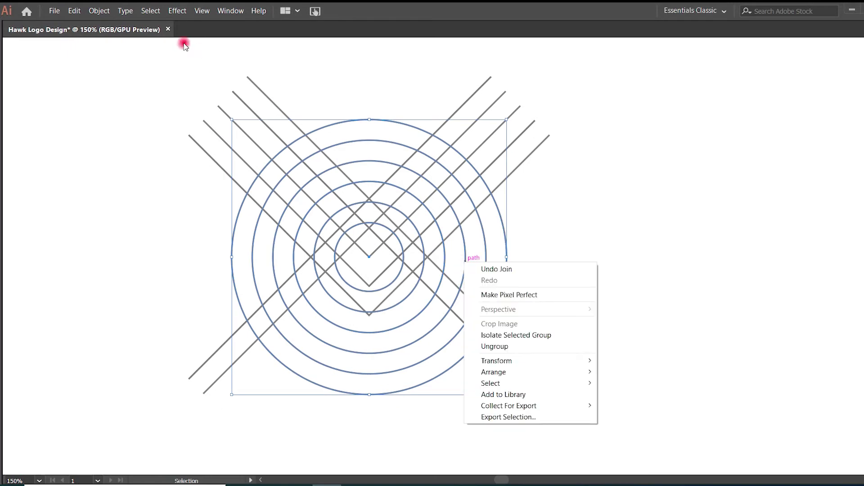
{"action": "left_click", "coordinate": [100, 11]}
{"action": "mouse_move", "coordinate": [216, 94]}
{"action": "left_click", "coordinate": [250, 96]}
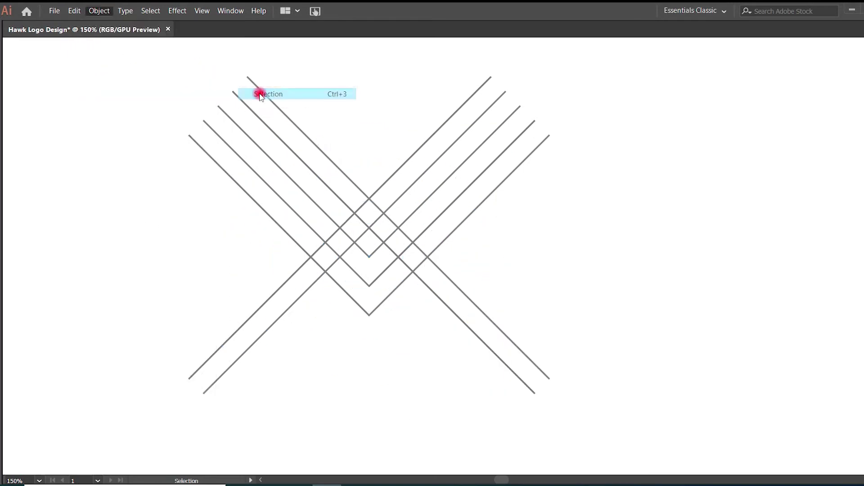
Delete the uppermost line of each diagonal set and pull the next pair's lower ends in to just past their crossing.
{"action": "key", "text": "a"}
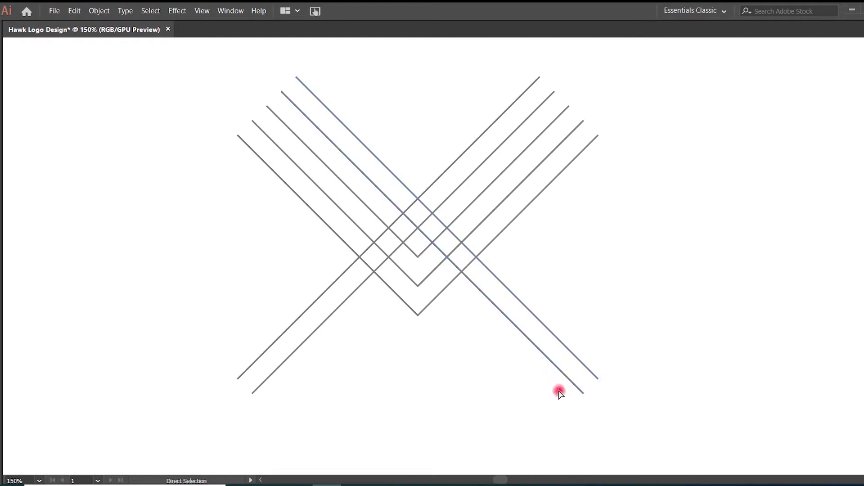
{"action": "left_click_drag", "start_coordinate": [584, 393], "coordinate": [426, 237]}
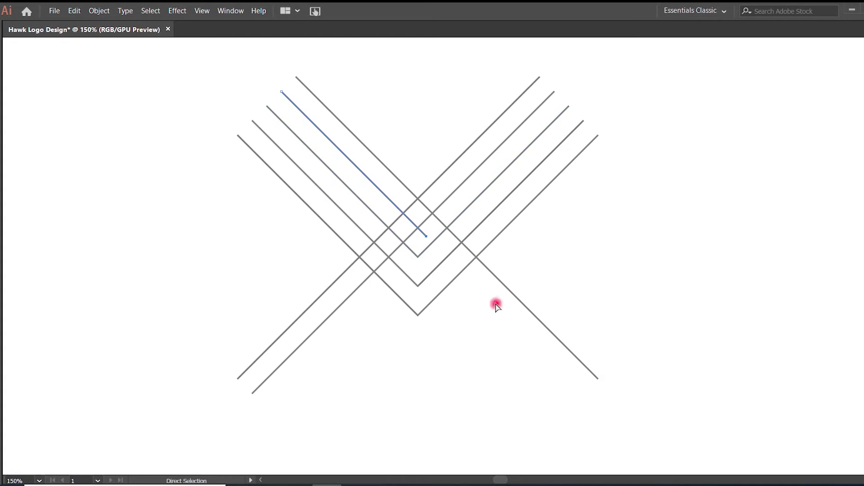
{"action": "key", "text": "Delete"}
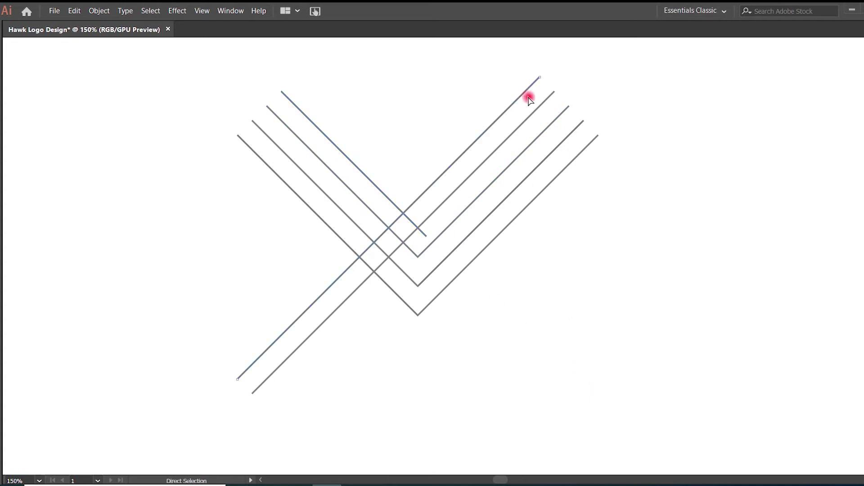
{"action": "key", "text": "Delete"}
{"action": "left_click_drag", "start_coordinate": [251, 396], "coordinate": [407, 239]}
Snap both lower ends of the uppermost remaining diagonal pair onto their crossing point in outline view.
{"action": "key", "text": "z"}
{"action": "left_click_drag", "start_coordinate": [401, 209], "coordinate": [662, 402]}
{"action": "left_click", "coordinate": [662, 402]}
{"action": "left_click", "coordinate": [517, 327]}
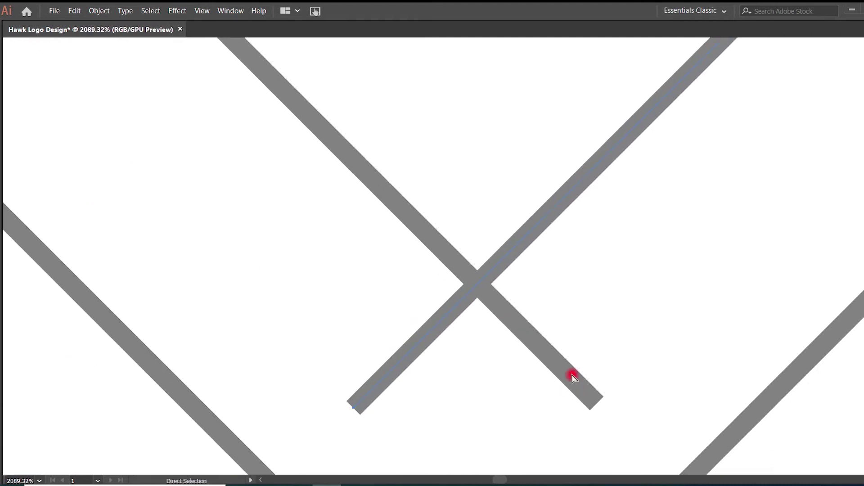
{"action": "key", "text": "ctrl+y"}
{"action": "key", "text": "a"}
{"action": "left_click_drag", "start_coordinate": [599, 405], "coordinate": [477, 284]}
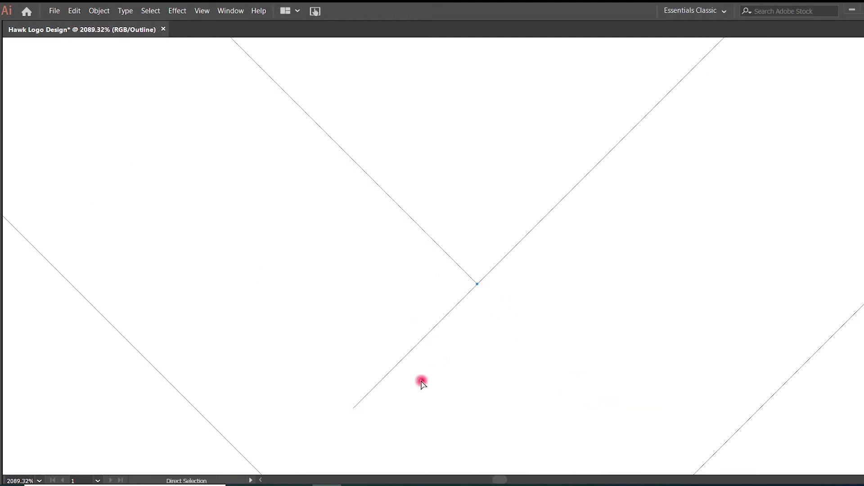
{"action": "left_click_drag", "start_coordinate": [355, 407], "coordinate": [476, 284]}
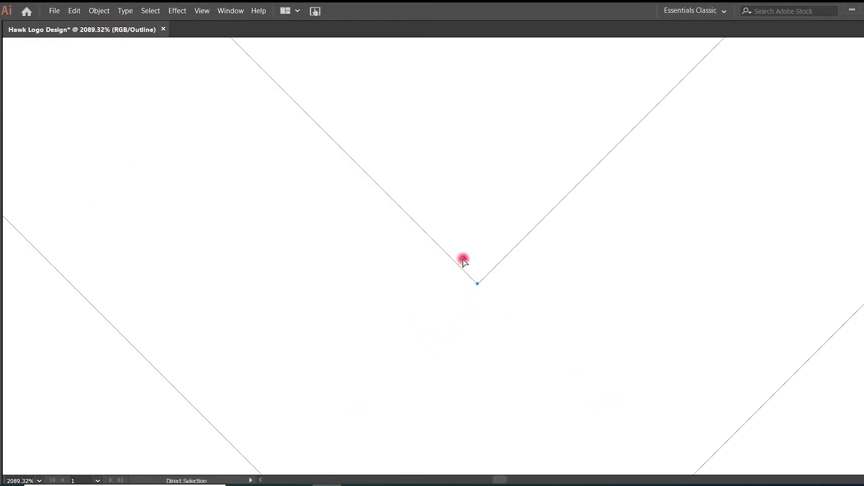
Average and join the end points at the tip of the uppermost V, and switch back to preview.
{"action": "right_click", "coordinate": [467, 259]}
{"action": "left_click", "coordinate": [465, 347]}
{"action": "left_click", "coordinate": [425, 287]}
{"action": "right_click", "coordinate": [477, 249]}
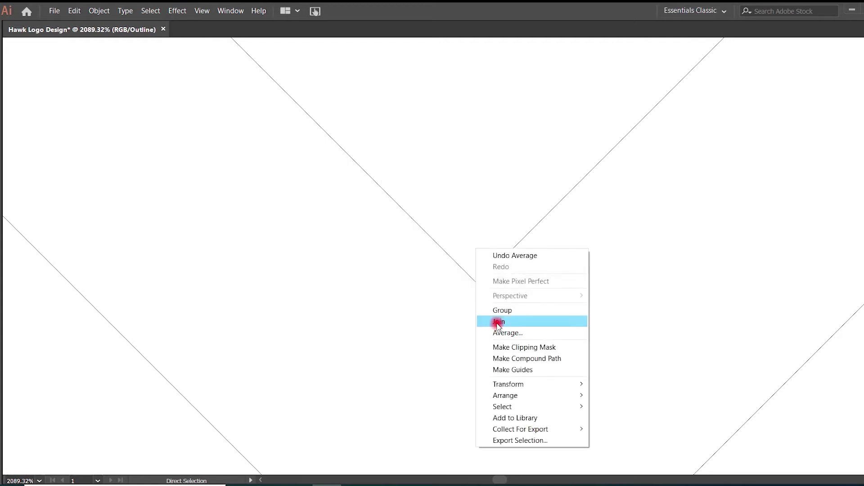
{"action": "left_click", "coordinate": [498, 323]}
{"action": "key", "text": "ctrl+y"}
{"action": "key", "text": "a"}
Restore the hidden tool panels and show all hidden circles and diagonal lines.
{"action": "key", "text": "ctrl+minus"}
{"action": "key", "text": "ctrl+minus"}
{"action": "key", "text": "ctrl+minus"}
{"action": "key", "text": "ctrl+minus"}
{"action": "key", "text": "ctrl+minus"}
{"action": "key", "text": "ctrl+minus"}
{"action": "key", "text": "ctrl+minus"}
{"action": "key", "text": "ctrl+minus"}
{"action": "key", "text": "ctrl+minus"}
{"action": "key", "text": "ctrl+minus"}
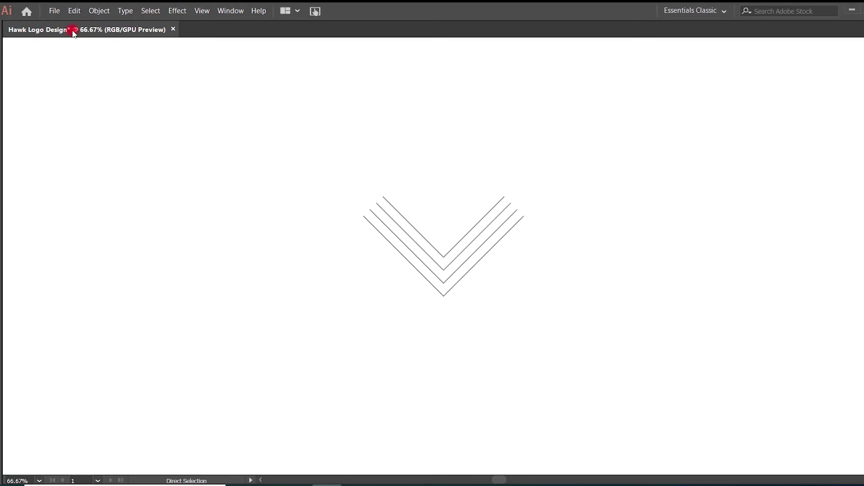
{"action": "left_click", "coordinate": [100, 11]}
{"action": "left_click", "coordinate": [351, 289]}
{"action": "key", "text": "Tab"}
{"action": "left_click", "coordinate": [100, 11]}
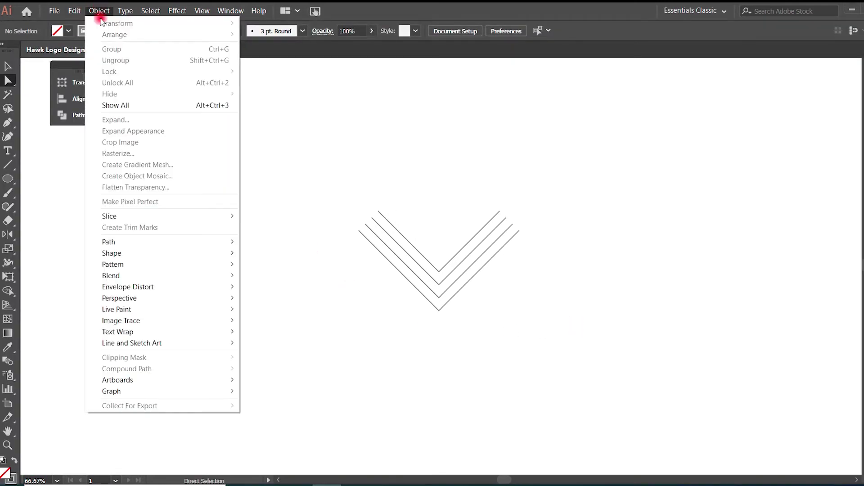
{"action": "left_click", "coordinate": [126, 109]}
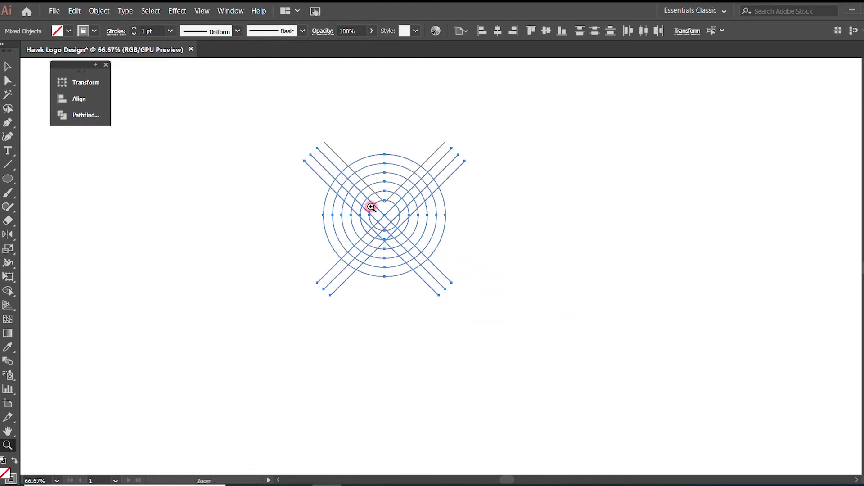
Hide the selected full-length crossing diagonal lines, leaving the V shapes and circles in view.
{"action": "left_click_drag", "start_coordinate": [372, 209], "coordinate": [617, 352]}
{"action": "left_click", "coordinate": [616, 352]}
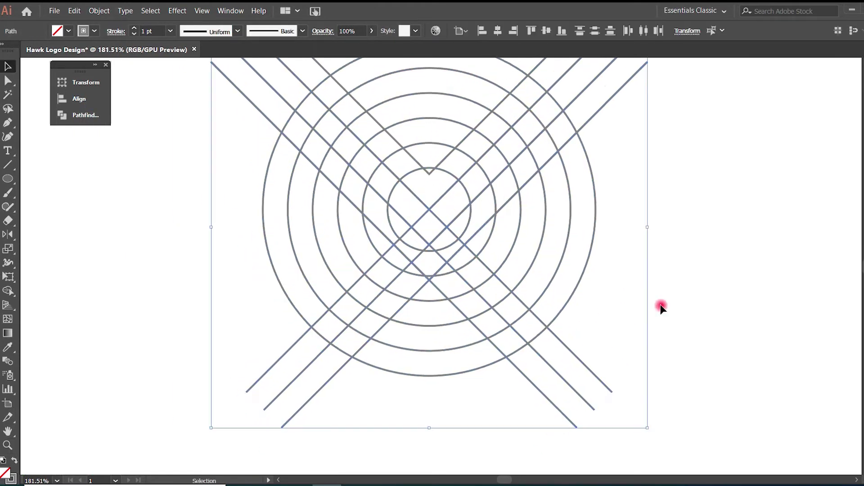
{"action": "left_click", "coordinate": [99, 10]}
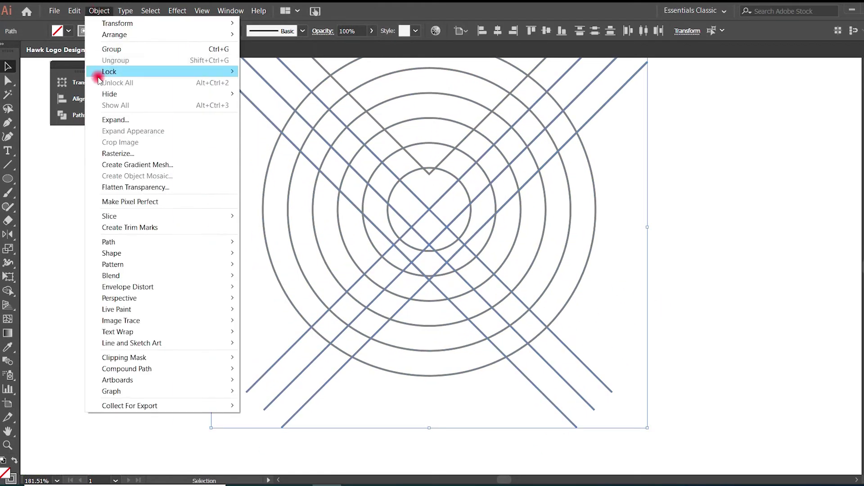
{"action": "mouse_move", "coordinate": [110, 72]}
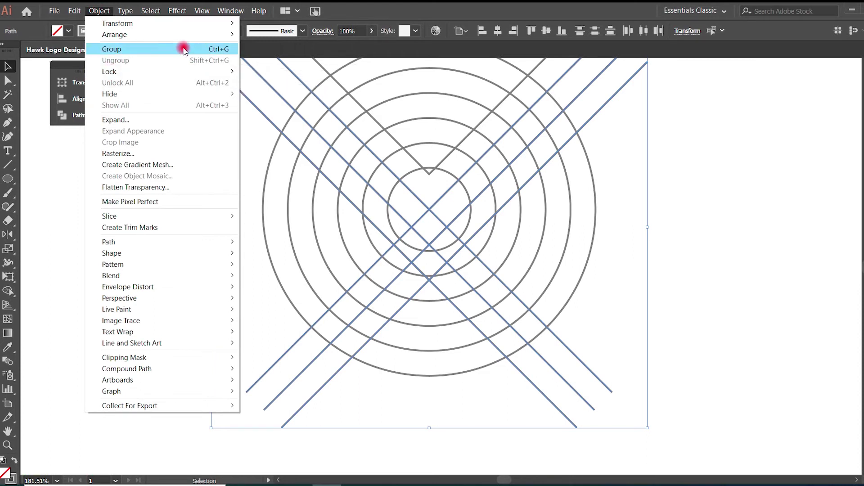
{"action": "mouse_move", "coordinate": [232, 94]}
{"action": "left_click", "coordinate": [269, 94]}
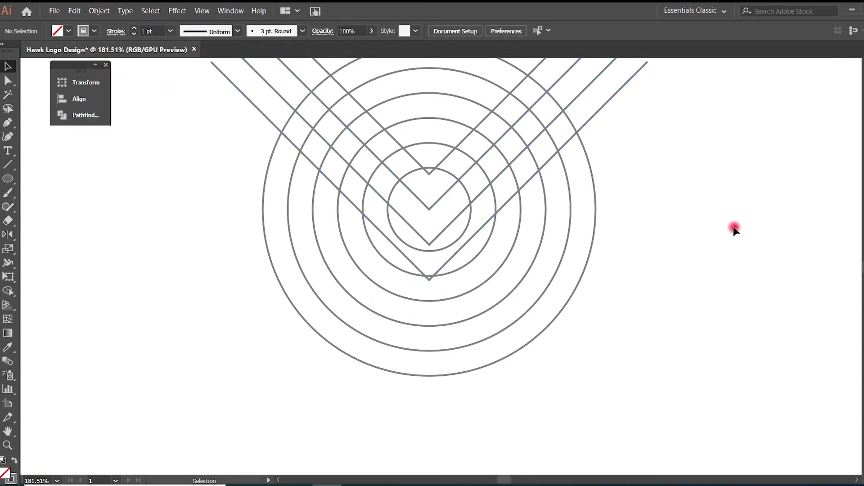
Set the stroke weight of the lowest, outermost V to 7 pt.
{"action": "scroll", "coordinate": [664, 214], "scroll_direction": "up", "scroll_amount": 3}
{"action": "left_click", "coordinate": [629, 171]}
{"action": "left_click", "coordinate": [863, 44]}
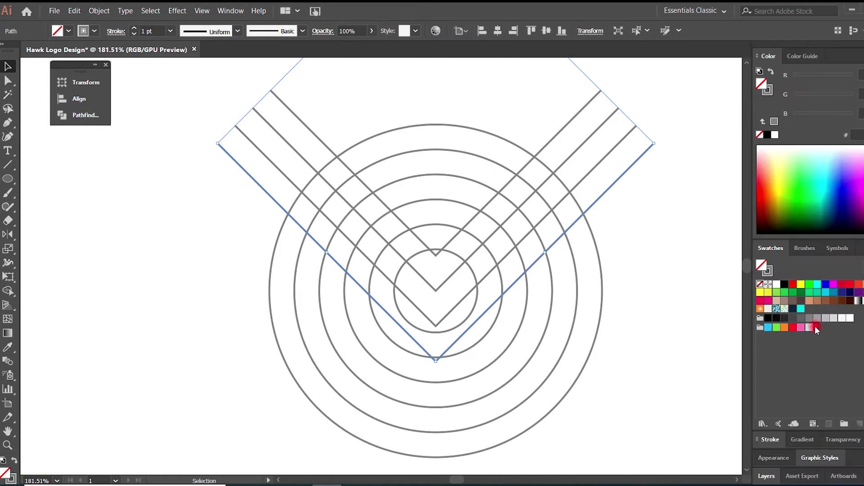
{"action": "left_click", "coordinate": [762, 445]}
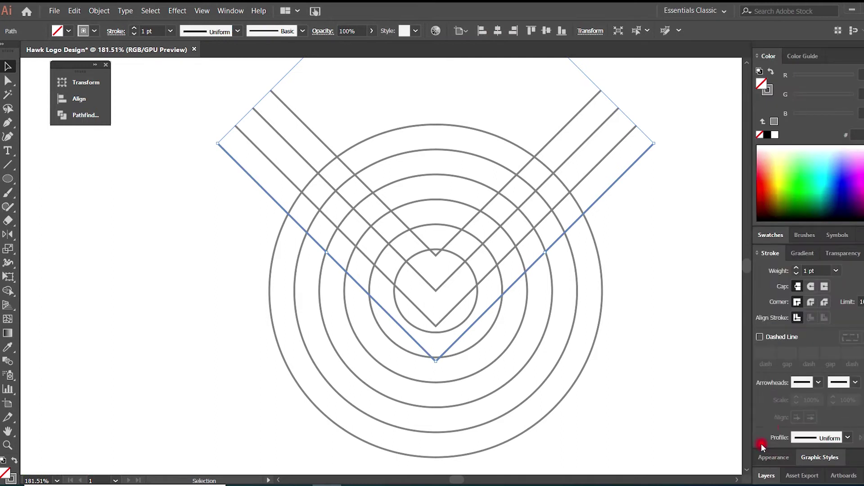
{"action": "left_click", "coordinate": [674, 230]}
{"action": "scroll", "coordinate": [669, 270], "scroll_direction": "down", "scroll_amount": 2}
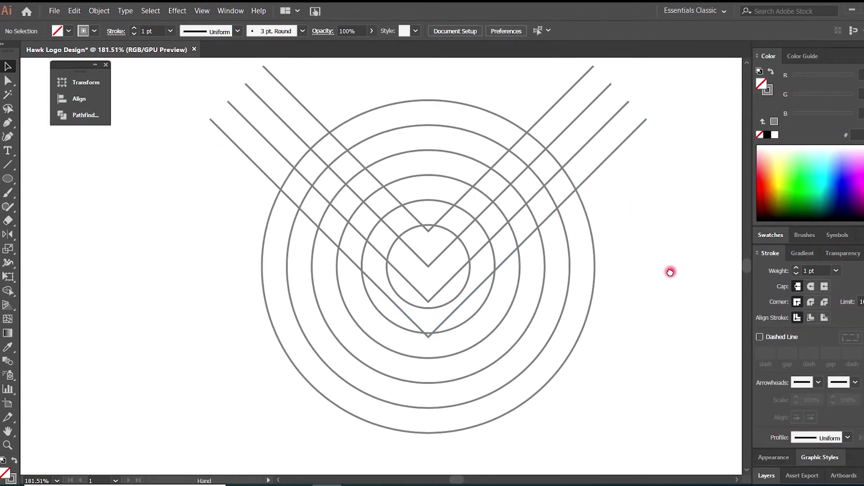
{"action": "left_click", "coordinate": [618, 143]}
{"action": "left_click", "coordinate": [837, 271]}
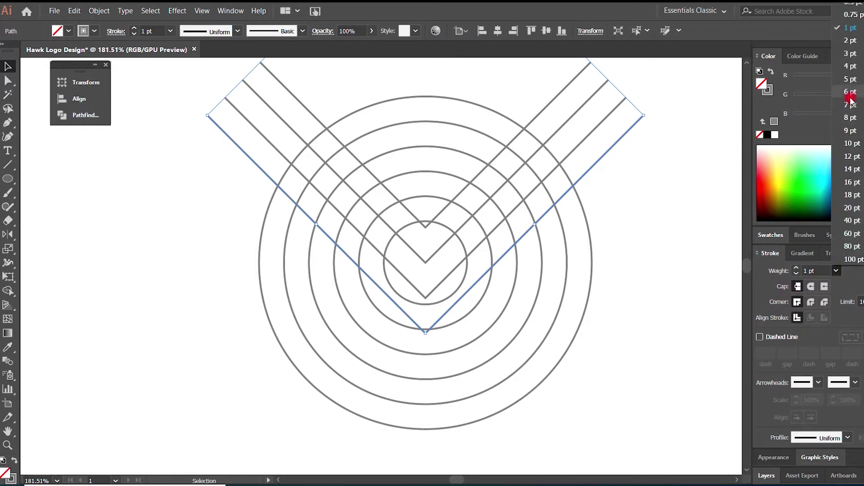
{"action": "left_click", "coordinate": [852, 97]}
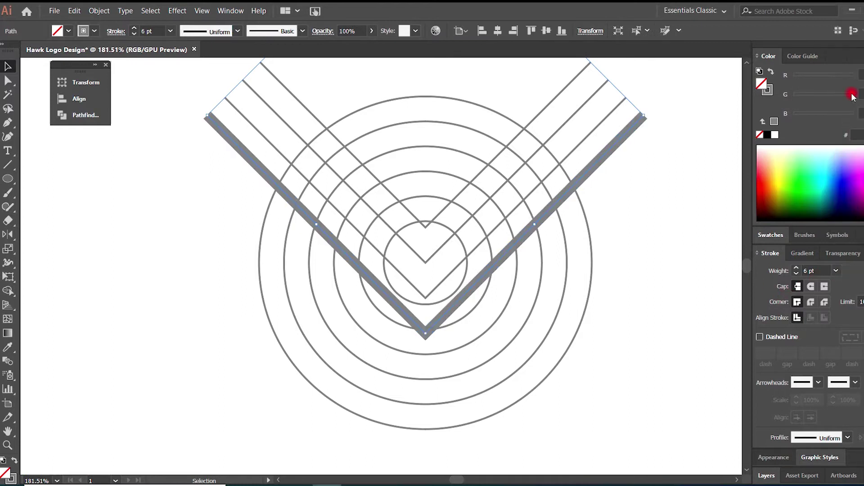
{"action": "left_click", "coordinate": [641, 120]}
{"action": "left_click", "coordinate": [836, 272]}
{"action": "left_click", "coordinate": [849, 103]}
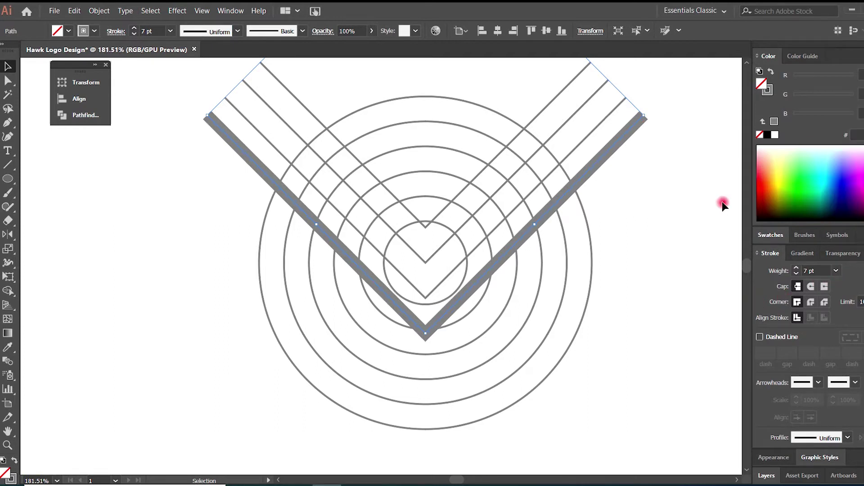
Set the stroke weight of the three remaining inner V shapes to 7 pt.
{"action": "key", "text": "space"}
{"action": "left_click_drag", "start_coordinate": [668, 93], "coordinate": [665, 159]}
{"action": "left_click_drag", "start_coordinate": [660, 110], "coordinate": [572, 167]}
{"action": "left_click", "coordinate": [836, 271]}
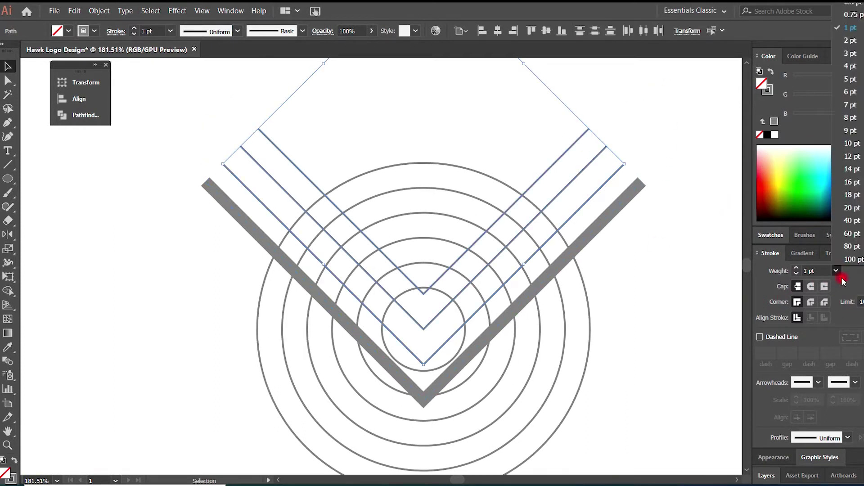
{"action": "left_click", "coordinate": [848, 106]}
{"action": "left_click", "coordinate": [666, 304]}
{"action": "key", "text": "space"}
{"action": "left_click_drag", "start_coordinate": [666, 304], "coordinate": [669, 251]}
Expand the strokes of the three lower V shapes into filled shapes.
{"action": "left_click", "coordinate": [624, 148]}
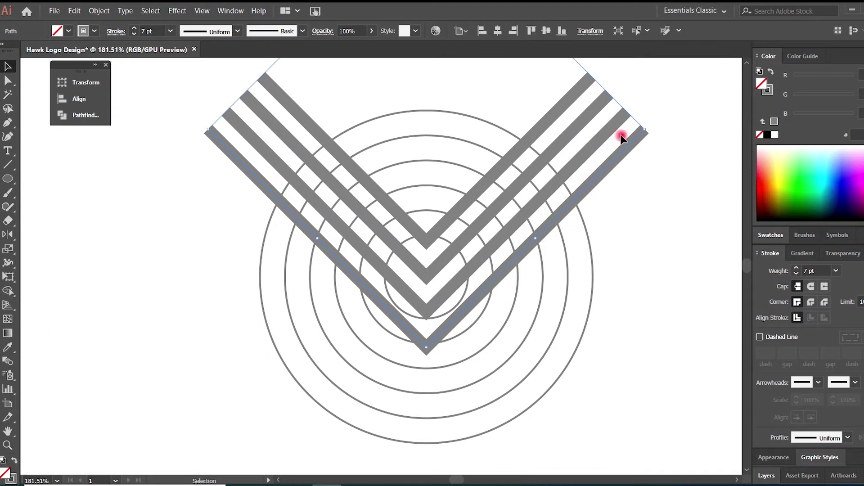
{"action": "key", "text": "space"}
{"action": "left_click_drag", "start_coordinate": [674, 85], "coordinate": [640, 128]}
{"action": "left_click", "coordinate": [554, 204], "text": "shift"}
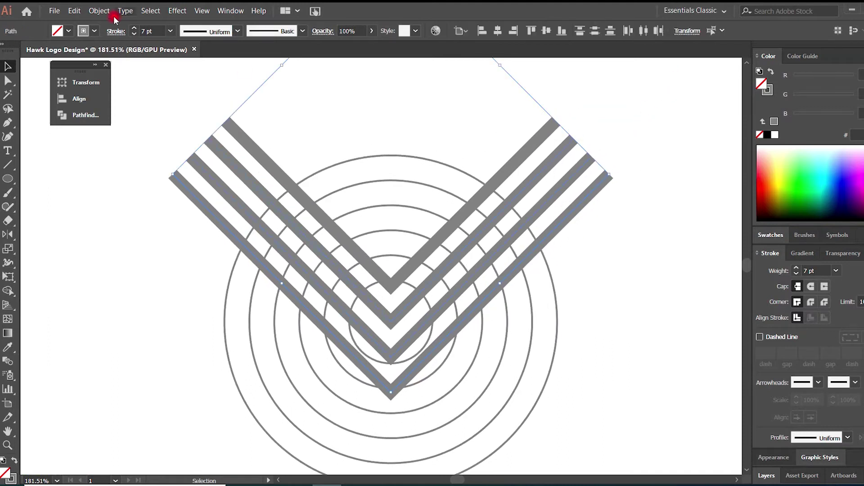
{"action": "left_click", "coordinate": [99, 11]}
{"action": "left_click", "coordinate": [112, 116]}
{"action": "left_click", "coordinate": [429, 314]}
{"action": "left_click", "coordinate": [550, 357]}
{"action": "scroll", "coordinate": [555, 156], "scroll_direction": "down", "scroll_amount": 2}
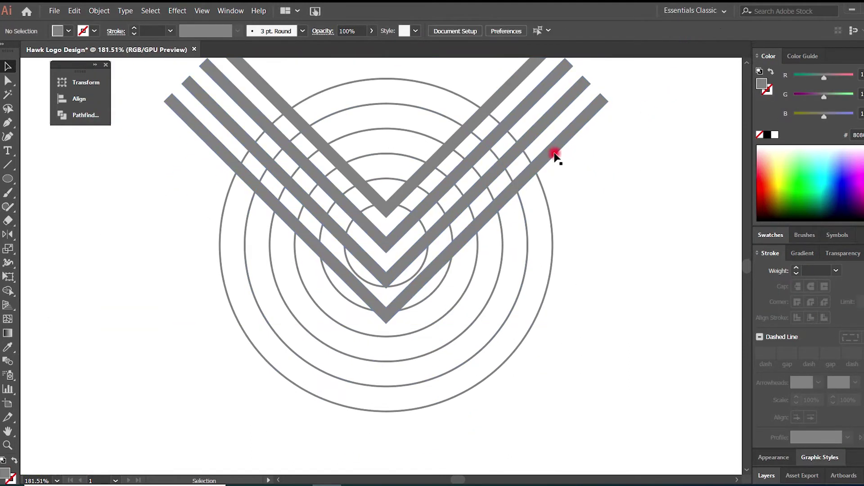
Offset the path of the lowest V by 6 px with miter joins.
{"action": "left_click", "coordinate": [554, 155]}
{"action": "left_click", "coordinate": [99, 11]}
{"action": "mouse_move", "coordinate": [162, 241]}
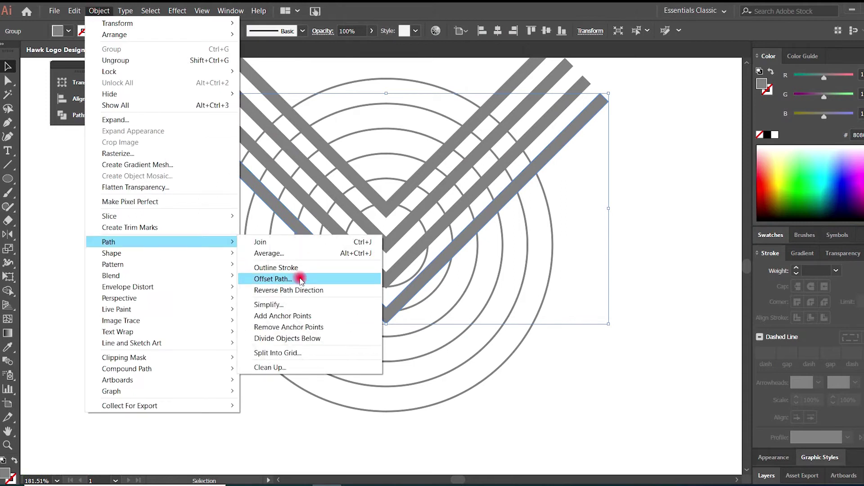
{"action": "left_click", "coordinate": [273, 279]}
{"action": "type", "text": "6"}
{"action": "left_click", "coordinate": [136, 336]}
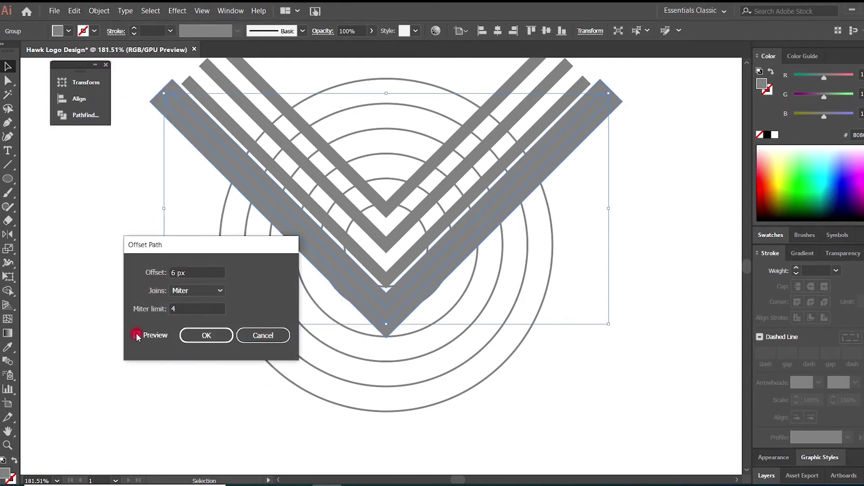
{"action": "left_click", "coordinate": [225, 335]}
Ungroup the lowest V from its offset outline.
{"action": "right_click", "coordinate": [568, 143]}
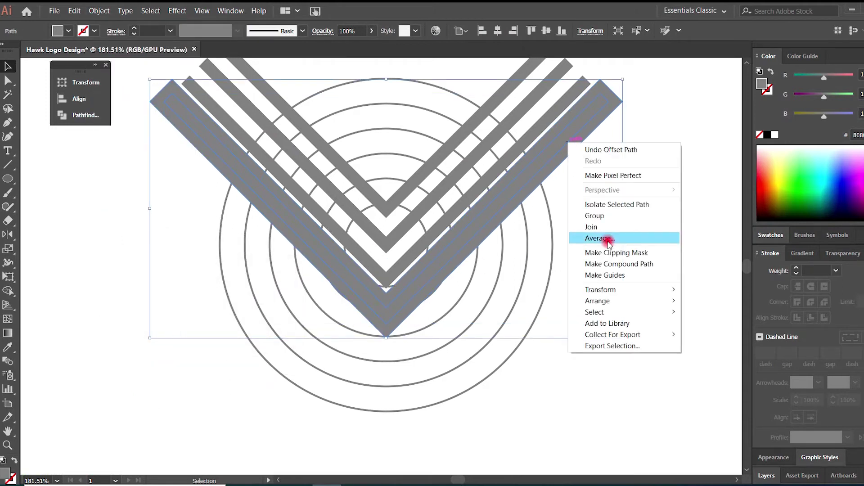
{"action": "left_click", "coordinate": [698, 210]}
{"action": "left_click", "coordinate": [599, 122]}
{"action": "right_click", "coordinate": [600, 120]}
{"action": "left_click", "coordinate": [625, 205]}
{"action": "left_click", "coordinate": [666, 189]}
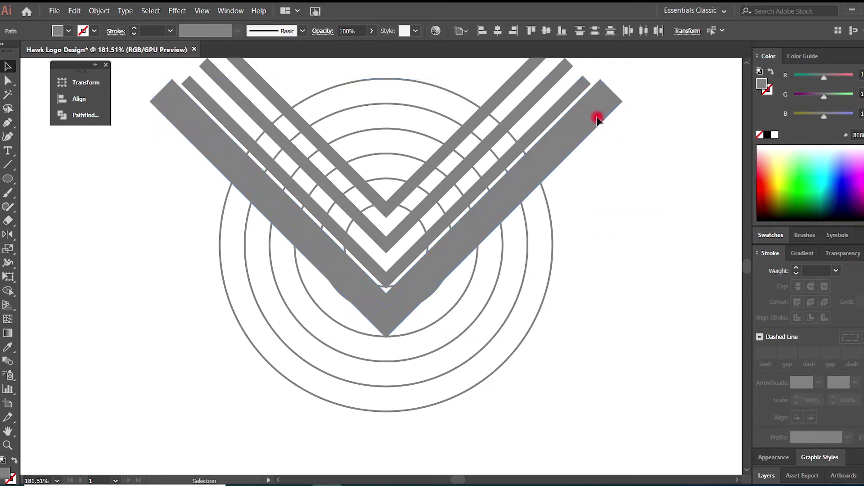
Fill the offset outline around the lowest V with black by bringing its RGB values to 0.
{"action": "left_click", "coordinate": [598, 118]}
{"action": "left_click_drag", "start_coordinate": [812, 119], "coordinate": [683, 225]}
{"action": "left_click_drag", "start_coordinate": [824, 96], "coordinate": [776, 103]}
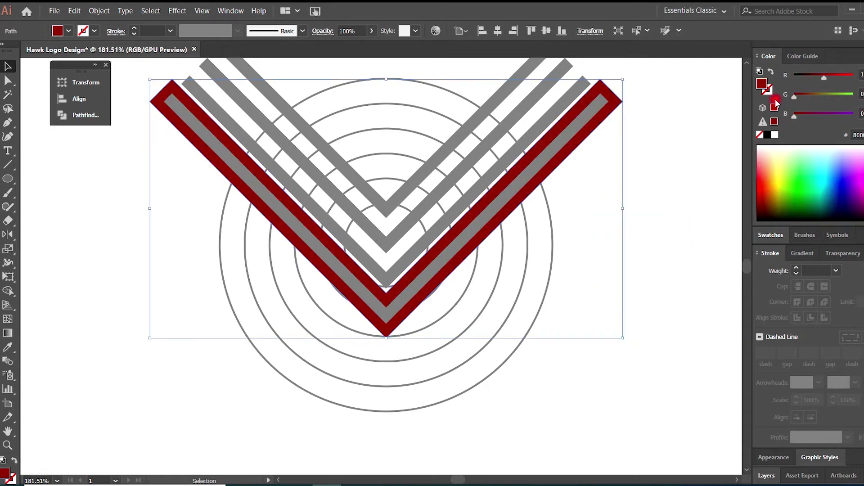
{"action": "left_click_drag", "start_coordinate": [824, 78], "coordinate": [784, 82]}
{"action": "left_click", "coordinate": [671, 195]}
{"action": "left_click_drag", "start_coordinate": [643, 294], "coordinate": [660, 273]}
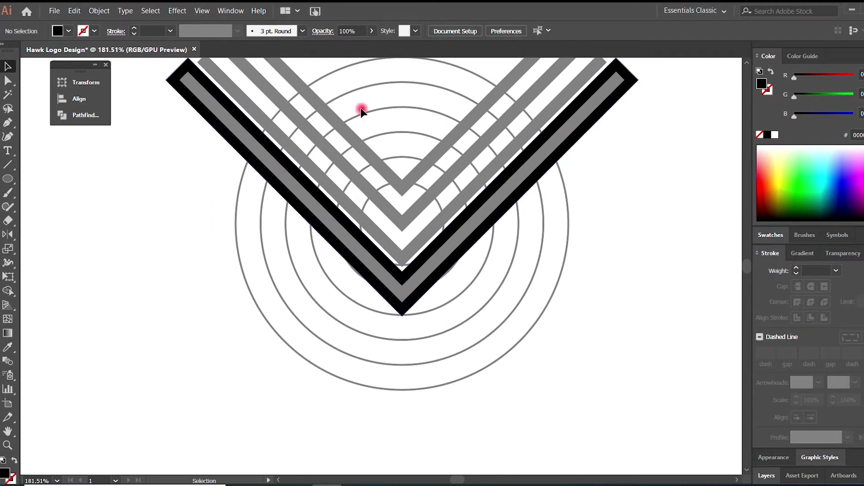
Show the hidden crossing diagonal lines and set their stroke weight to 7 pt.
{"action": "left_click", "coordinate": [99, 13]}
{"action": "left_click", "coordinate": [115, 105]}
{"action": "scroll", "coordinate": [622, 257], "scroll_direction": "down", "scroll_amount": 2}
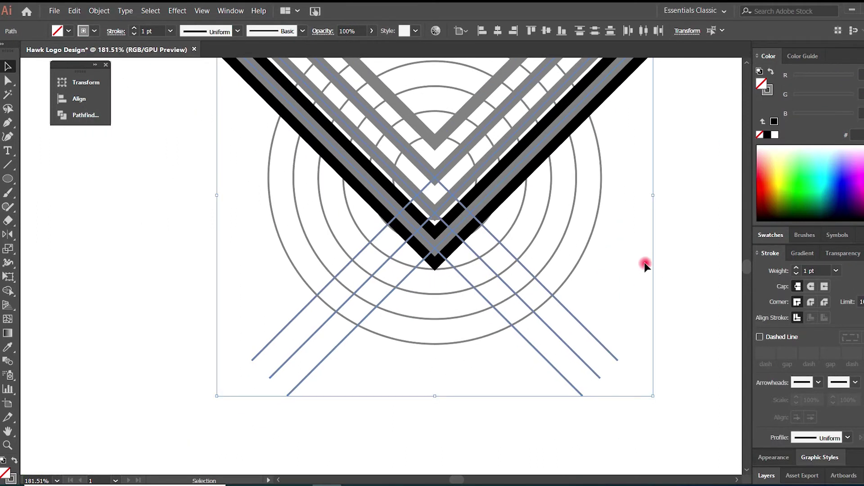
{"action": "left_click", "coordinate": [633, 373]}
{"action": "left_click_drag", "start_coordinate": [653, 434], "coordinate": [548, 350]}
{"action": "left_click_drag", "start_coordinate": [295, 406], "coordinate": [216, 352]}
{"action": "left_click", "coordinate": [836, 271]}
{"action": "left_click", "coordinate": [850, 104]}
{"action": "left_click_drag", "start_coordinate": [662, 248], "coordinate": [647, 312]}
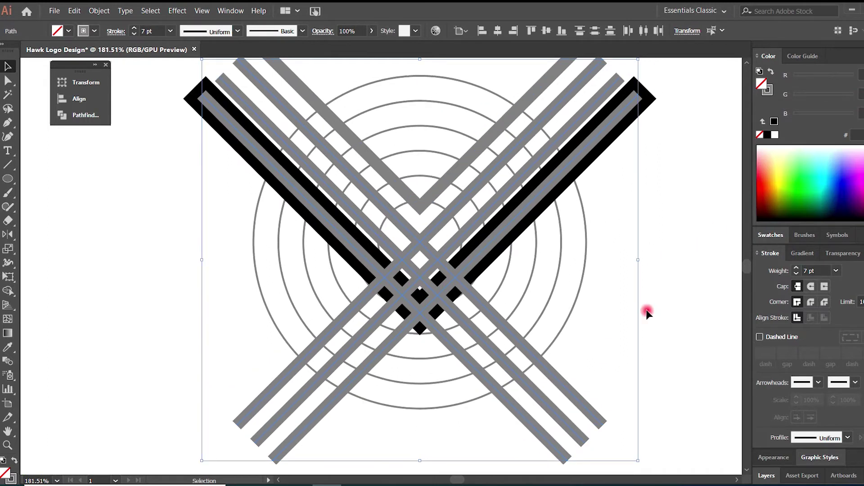
Expand the thickened crossing diagonal lines into filled bars.
{"action": "left_click", "coordinate": [99, 11]}
{"action": "left_click", "coordinate": [108, 119]}
{"action": "left_click", "coordinate": [409, 312]}
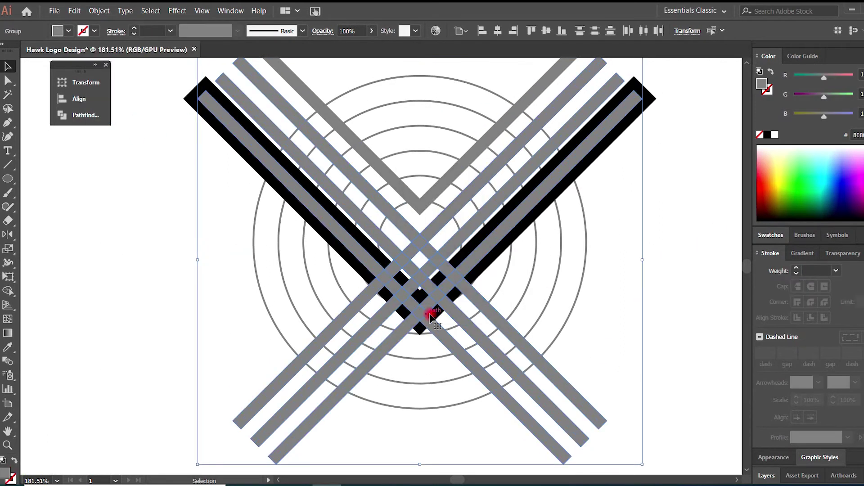
Bring the black offset V in front of all the other shapes.
{"action": "right_click", "coordinate": [613, 144]}
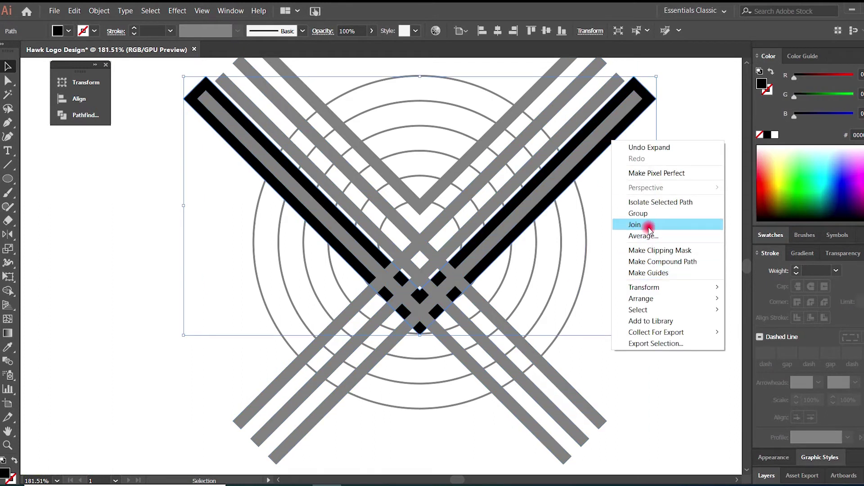
{"action": "mouse_move", "coordinate": [655, 299]}
{"action": "left_click", "coordinate": [753, 299]}
Select all the crossing diagonal bars and make them a single compound path.
{"action": "left_click_drag", "start_coordinate": [668, 367], "coordinate": [676, 277]}
{"action": "left_click_drag", "start_coordinate": [662, 395], "coordinate": [545, 311]}
{"action": "left_click_drag", "start_coordinate": [306, 403], "coordinate": [231, 326]}
{"action": "left_click", "coordinate": [72, 10]}
{"action": "left_click", "coordinate": [98, 10]}
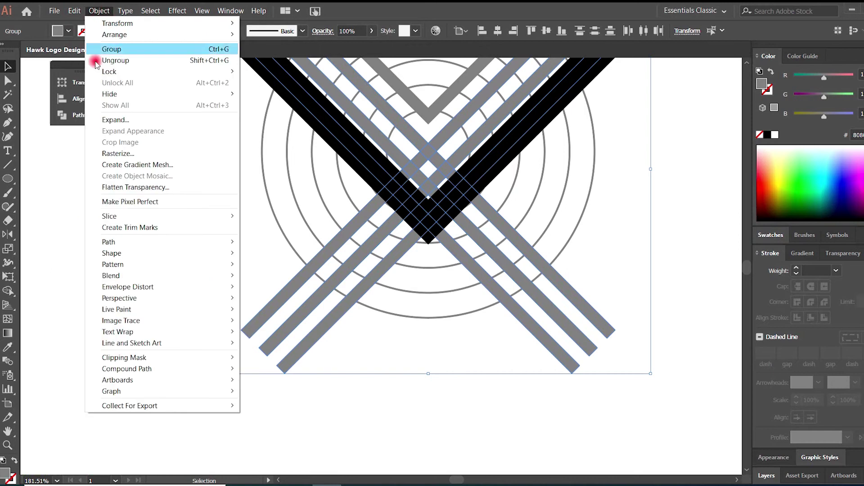
{"action": "left_click", "coordinate": [200, 383]}
{"action": "mouse_move", "coordinate": [206, 369]}
{"action": "left_click", "coordinate": [311, 369]}
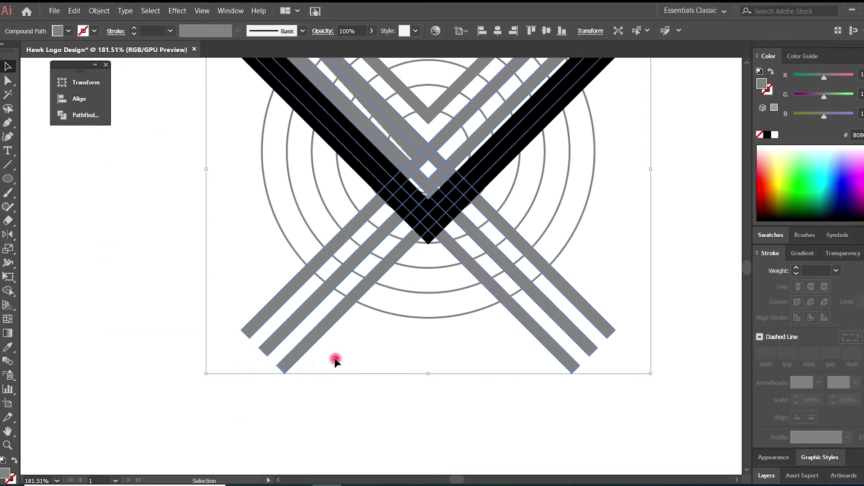
Subtract the black offset V from the crossing bars with the Pathfinder's Minus Front.
{"action": "scroll", "coordinate": [591, 344], "scroll_direction": "up", "scroll_amount": 2}
{"action": "left_click", "coordinate": [553, 144]}
{"action": "left_click", "coordinate": [569, 337], "text": "shift"}
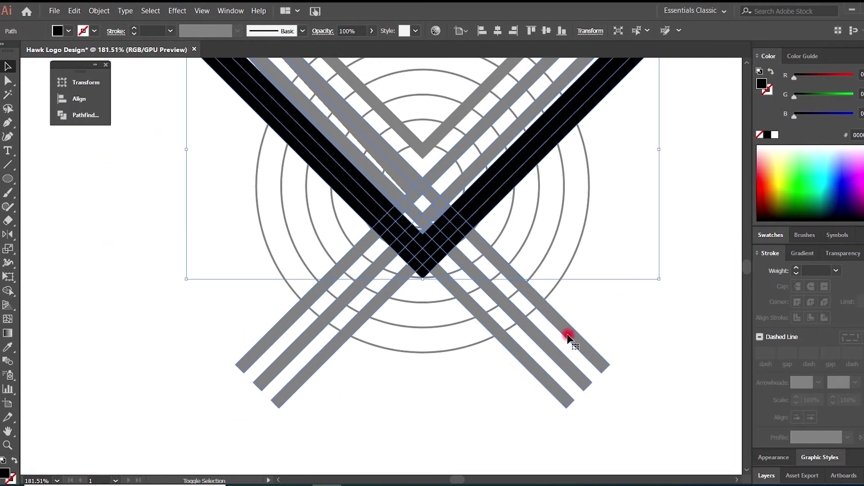
{"action": "left_click", "coordinate": [77, 115]}
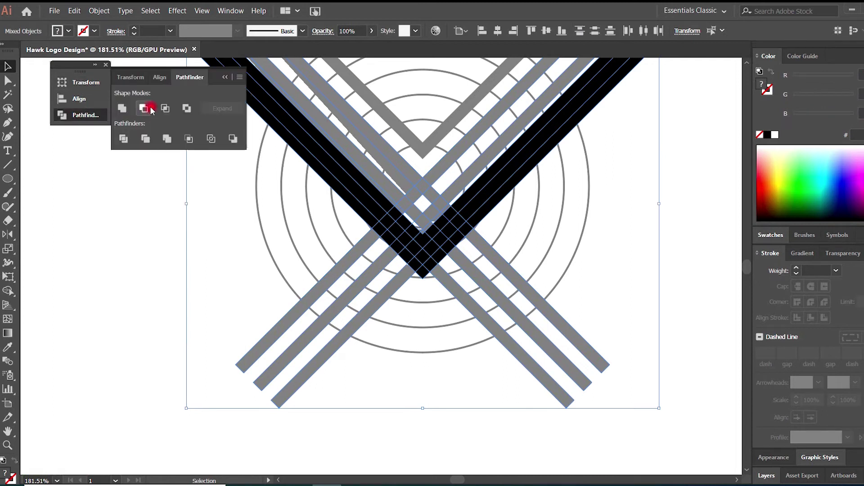
{"action": "left_click", "coordinate": [144, 109]}
{"action": "left_click", "coordinate": [225, 77]}
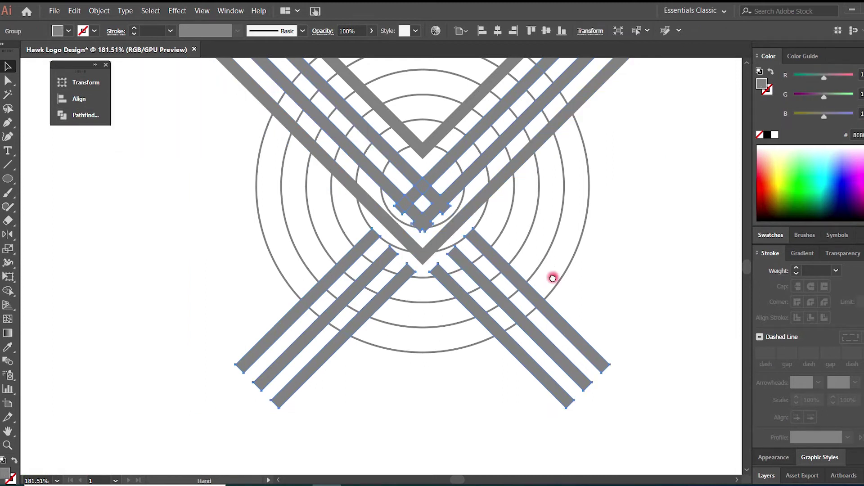
Delete the leftover upper pieces of the crossing bars that overlap the V shapes.
{"action": "scroll", "coordinate": [553, 276], "scroll_direction": "up", "scroll_amount": 2}
{"action": "key", "text": "ctrl"}
{"action": "left_click", "coordinate": [517, 310]}
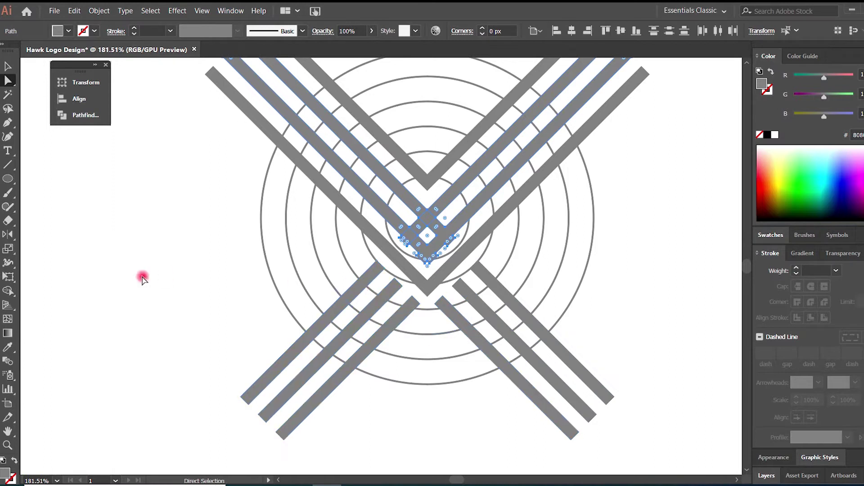
{"action": "left_click", "coordinate": [142, 278]}
{"action": "key", "text": "v"}
{"action": "left_click_drag", "start_coordinate": [408, 395], "coordinate": [434, 363]}
Copy the second-largest circle and paste the copy in front.
{"action": "left_click", "coordinate": [426, 314]}
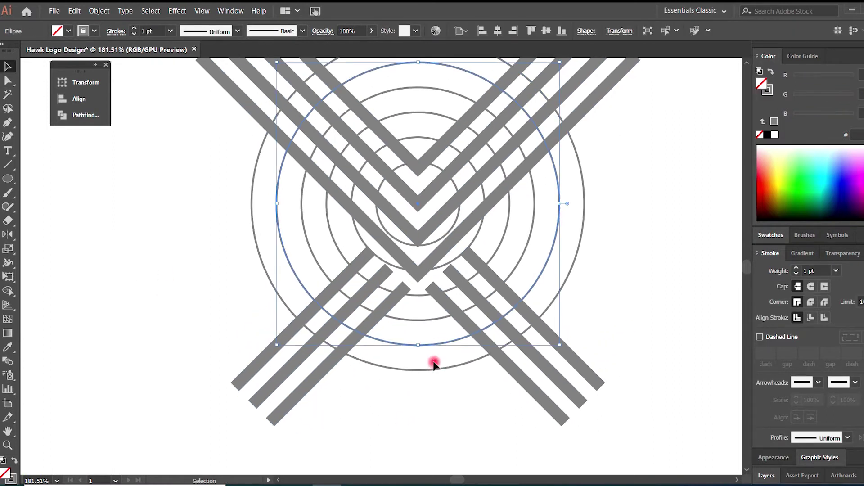
{"action": "left_click", "coordinate": [98, 11]}
{"action": "left_click", "coordinate": [74, 11]}
{"action": "left_click", "coordinate": [75, 11]}
{"action": "left_click", "coordinate": [90, 83]}
Divide the lower diagonal bars with the copied second-largest circle using the Pathfinder.
{"action": "left_click_drag", "start_coordinate": [505, 347], "coordinate": [566, 390]}
{"action": "left_click", "coordinate": [85, 115]}
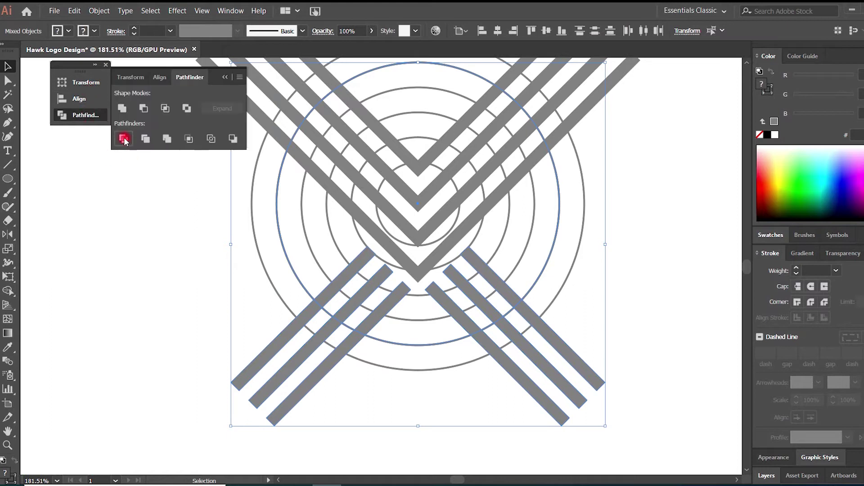
{"action": "left_click", "coordinate": [122, 138]}
Remove the divided bar ends outside the second-largest circle, keeping the segments inside it.
{"action": "key", "text": "a"}
{"action": "left_click", "coordinate": [473, 296]}
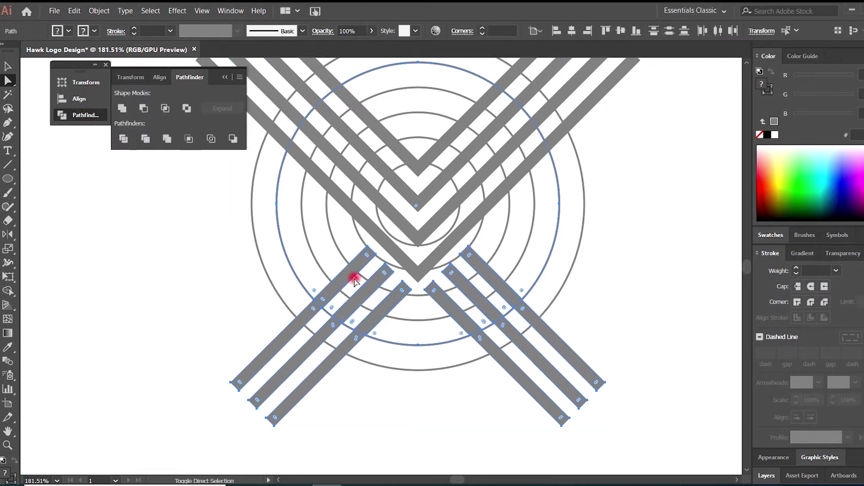
{"action": "left_click", "coordinate": [93, 10]}
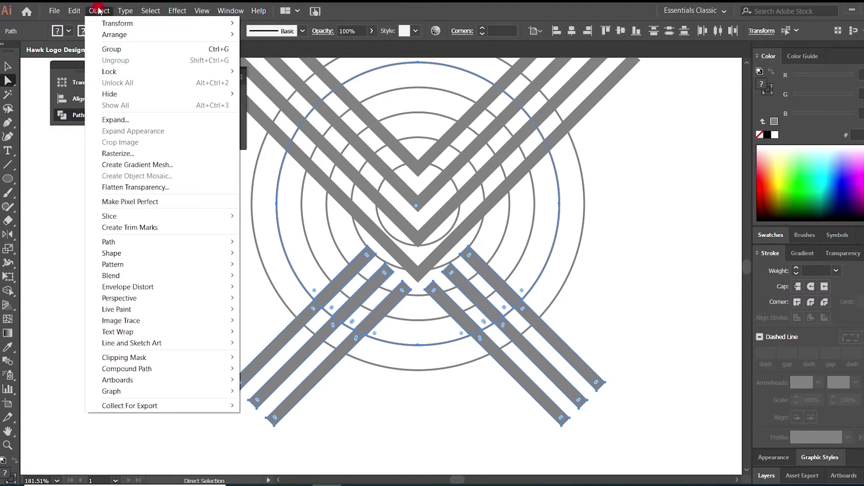
{"action": "left_click", "coordinate": [92, 11]}
{"action": "left_click", "coordinate": [74, 10]}
{"action": "left_click", "coordinate": [77, 53]}
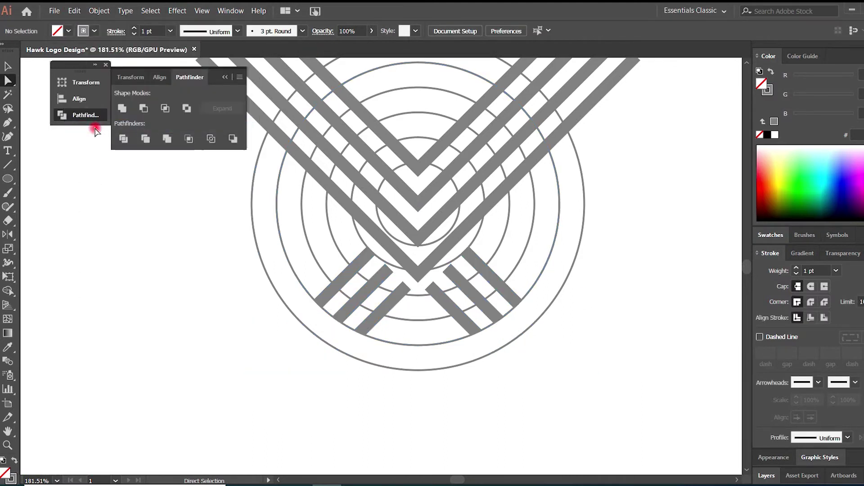
Paste a copy of the fourth-largest circle in front of the original.
{"action": "left_click", "coordinate": [224, 77]}
{"action": "scroll", "coordinate": [636, 270], "scroll_direction": "up", "scroll_amount": 3}
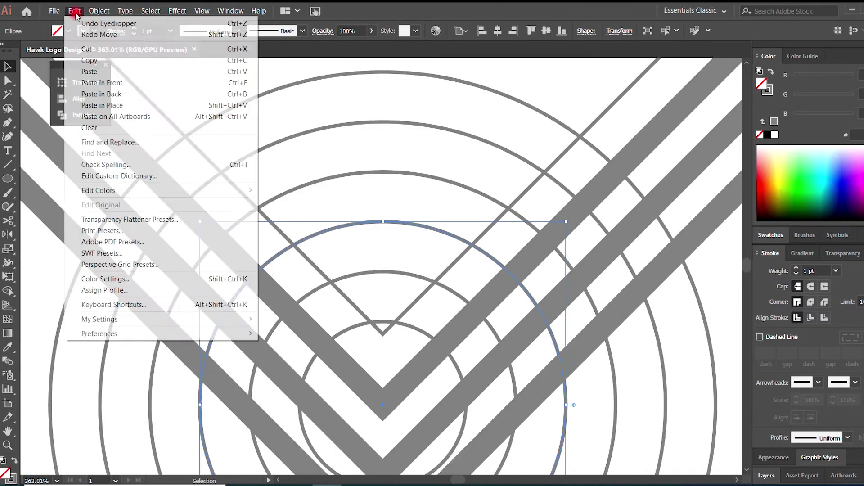
{"action": "left_click", "coordinate": [75, 11]}
{"action": "left_click", "coordinate": [102, 84]}
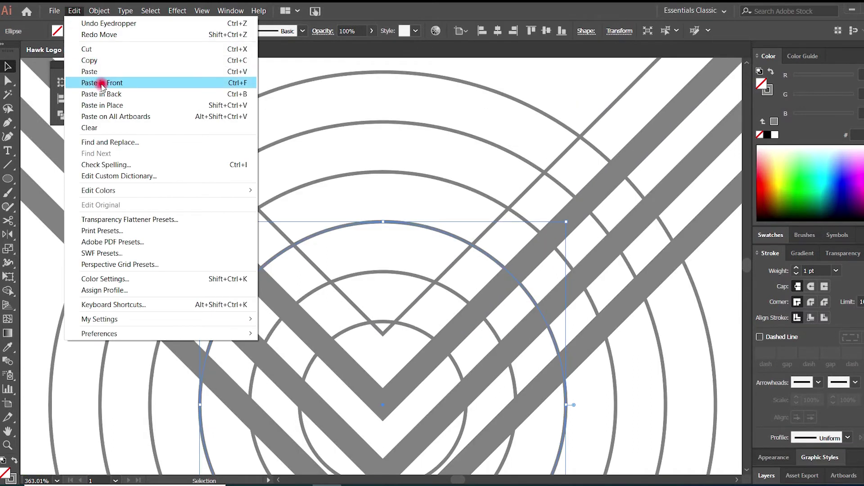
Form a wedge with Shape Builder from the area enclosed by the thin V and the copied circle's upper arc.
{"action": "left_click", "coordinate": [242, 179]}
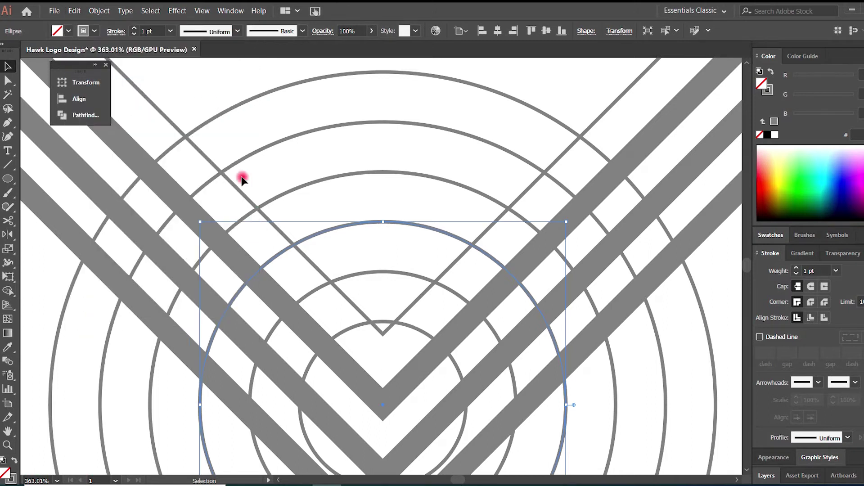
{"action": "left_click", "coordinate": [8, 290]}
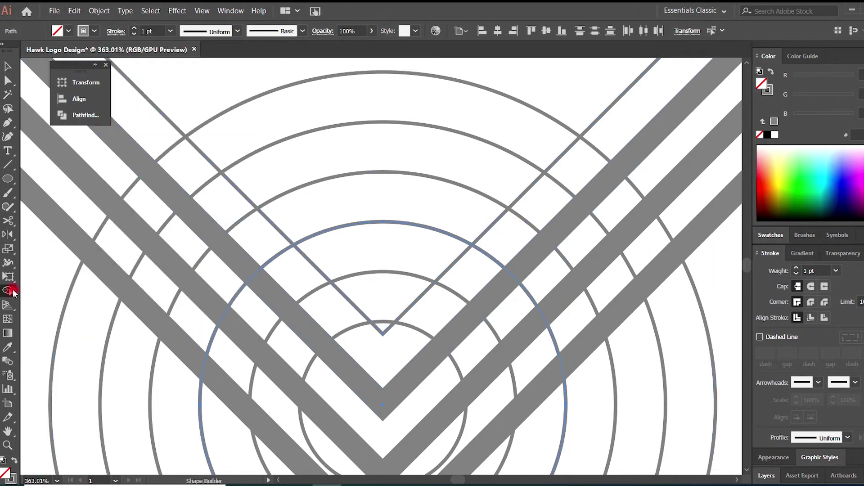
{"action": "left_click", "coordinate": [358, 259]}
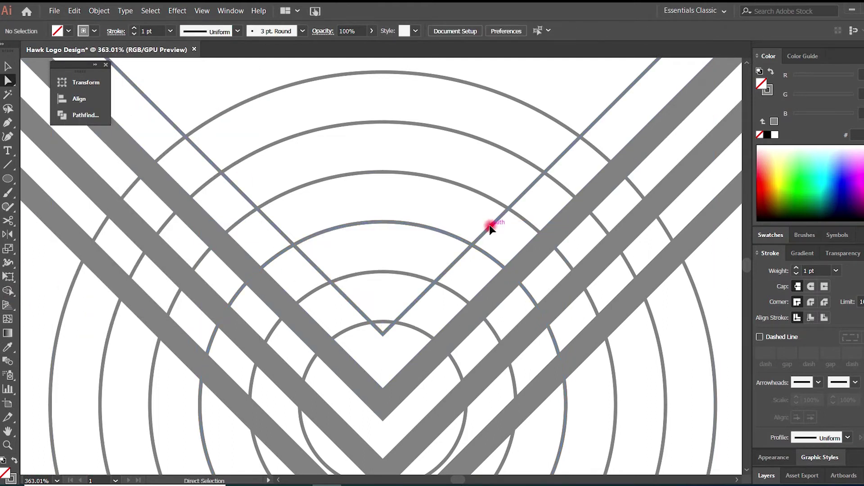
Delete the leftover thin V arms and the copied circle's remaining arc outside the wedge.
{"action": "left_click", "coordinate": [490, 246], "text": "ctrl"}
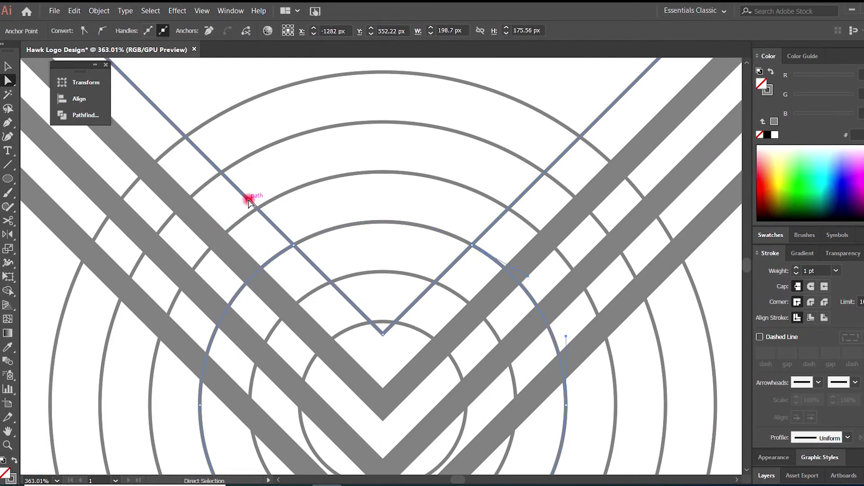
{"action": "key", "text": "Delete"}
{"action": "key", "text": "Delete"}
{"action": "left_click_drag", "start_coordinate": [550, 395], "coordinate": [532, 312]}
{"action": "left_click", "coordinate": [478, 176]}
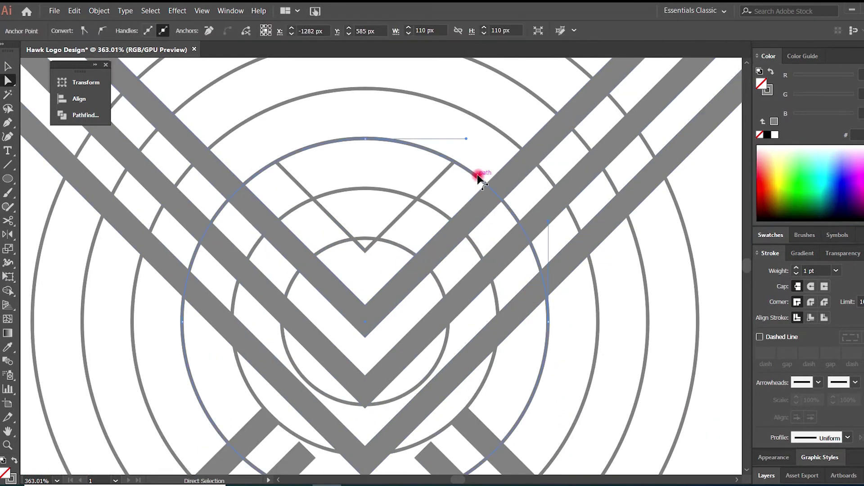
{"action": "left_click", "coordinate": [569, 346]}
{"action": "key", "text": "v"}
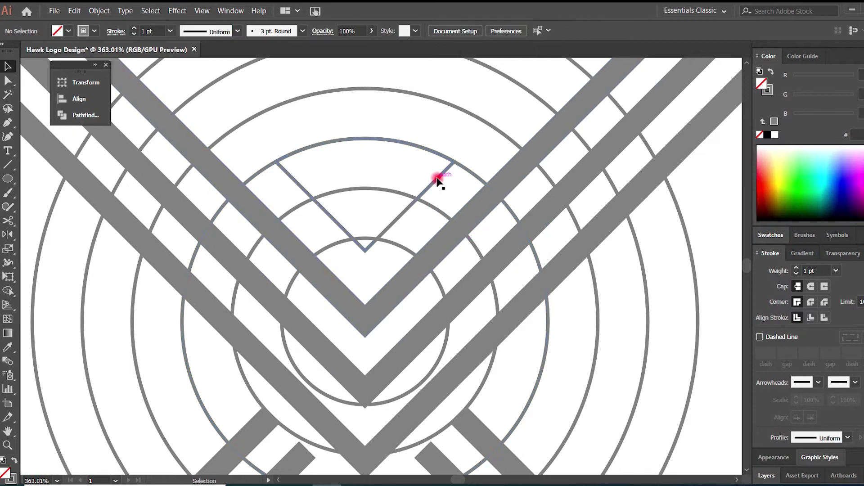
Set the wedge outline's stroke weight to 7 pt.
{"action": "left_click", "coordinate": [439, 177]}
{"action": "left_click", "coordinate": [836, 271]}
{"action": "left_click", "coordinate": [852, 193]}
{"action": "left_click", "coordinate": [659, 309]}
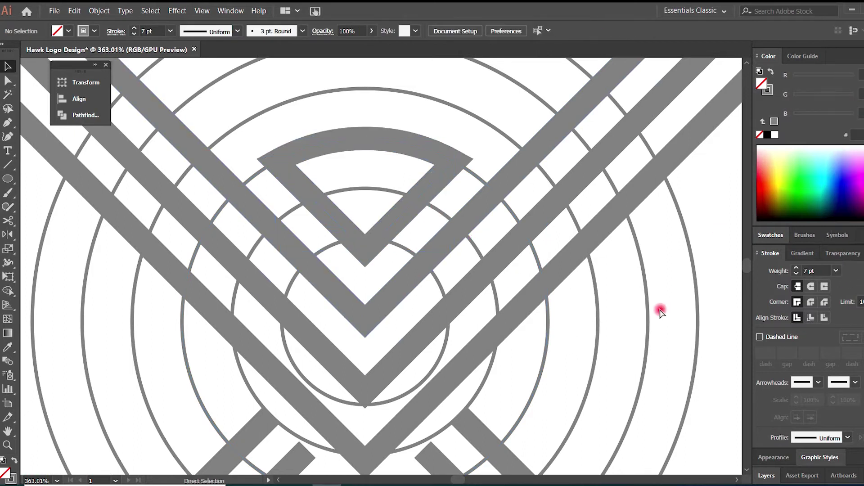
Set the outermost circle's width and height to 230 px.
{"action": "key", "text": "ctrl+1"}
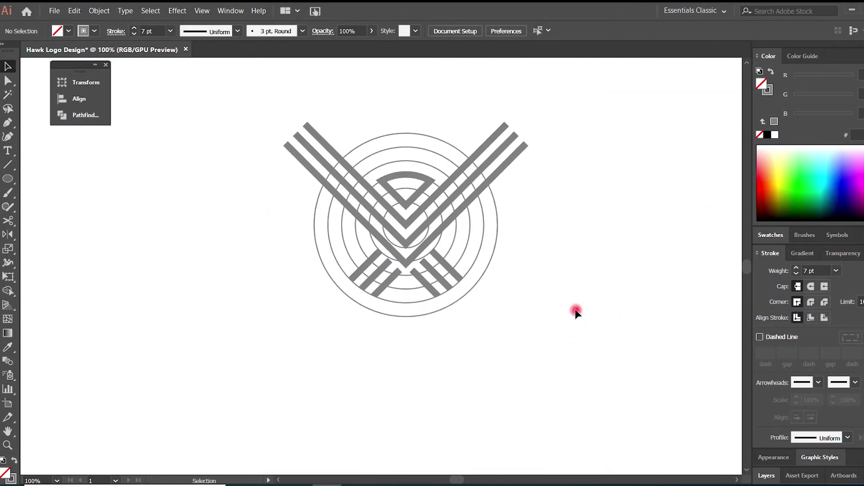
{"action": "key", "text": "ctrl+equal"}
{"action": "key", "text": "ctrl+equal"}
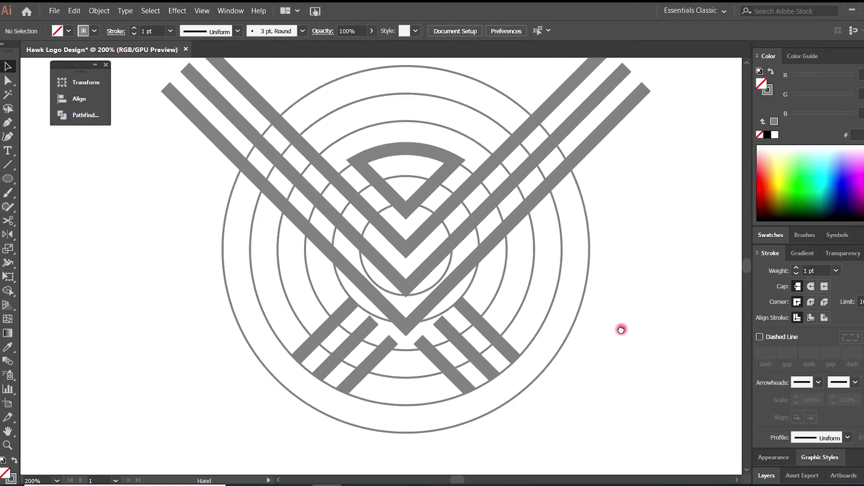
{"action": "left_click", "coordinate": [570, 309]}
{"action": "left_click", "coordinate": [586, 31]}
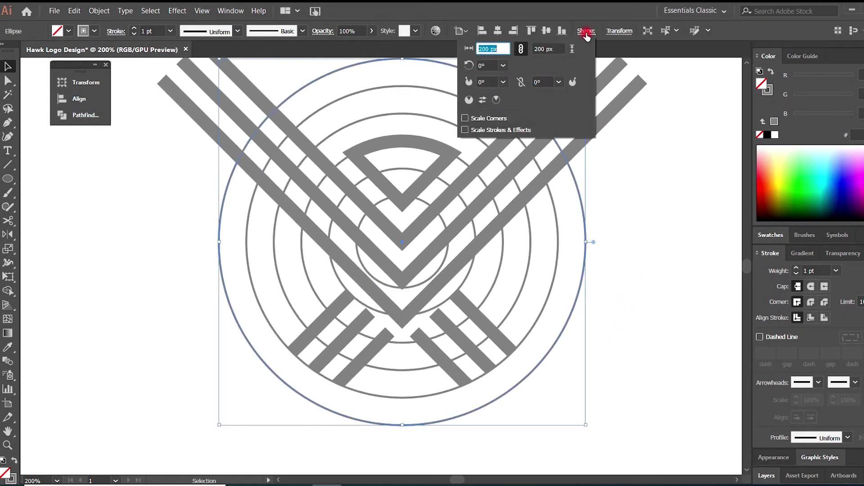
{"action": "left_click", "coordinate": [483, 48]}
{"action": "type", "text": "3"}
{"action": "key", "text": "Return"}
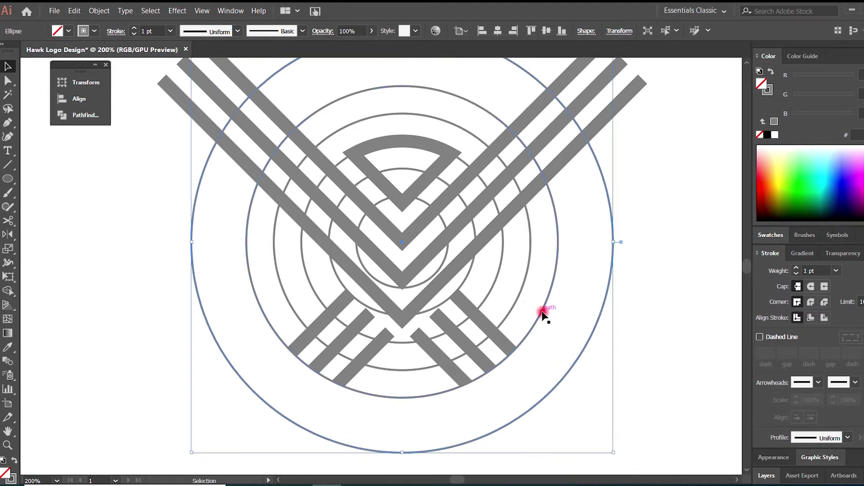
Set the second-largest circle's width and height to 180 px.
{"action": "left_click", "coordinate": [543, 312]}
{"action": "left_click", "coordinate": [581, 35]}
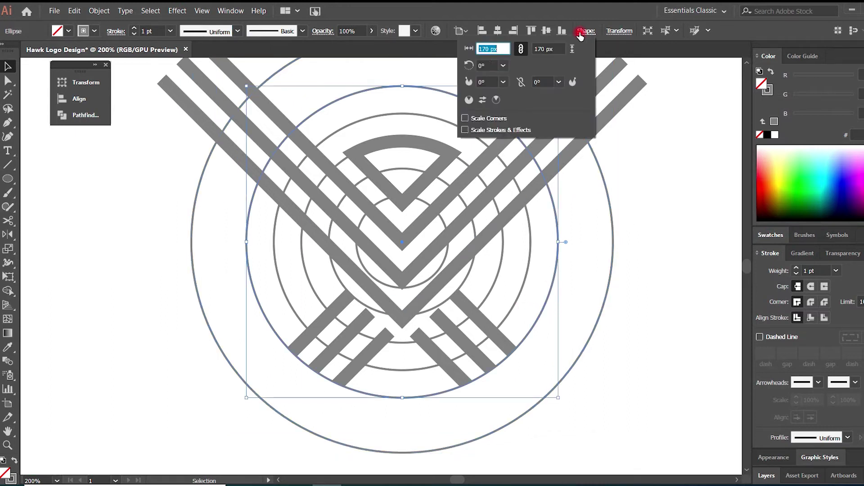
{"action": "left_click_drag", "start_coordinate": [485, 48], "coordinate": [482, 49]}
{"action": "type", "text": "8"}
{"action": "key", "text": "Return"}
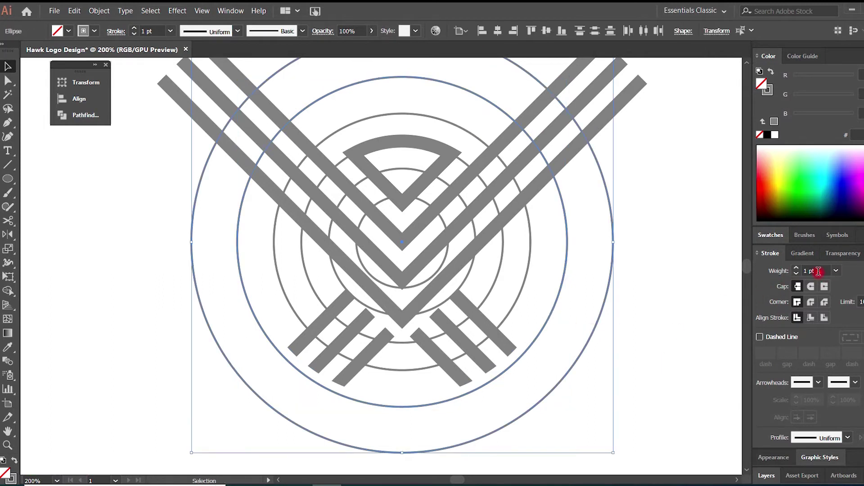
Set the stroke weight of the two largest circles to 7 pt.
{"action": "left_click", "coordinate": [836, 271]}
{"action": "left_click", "coordinate": [841, 106]}
{"action": "left_click", "coordinate": [685, 273]}
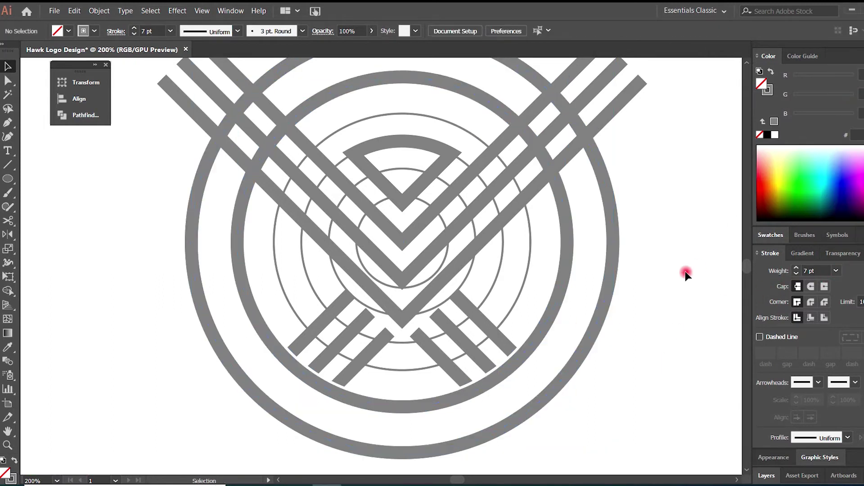
Set the second-largest circle's width and height to 185 px.
{"action": "left_click_drag", "start_coordinate": [627, 384], "coordinate": [650, 360]}
{"action": "left_click", "coordinate": [563, 314]}
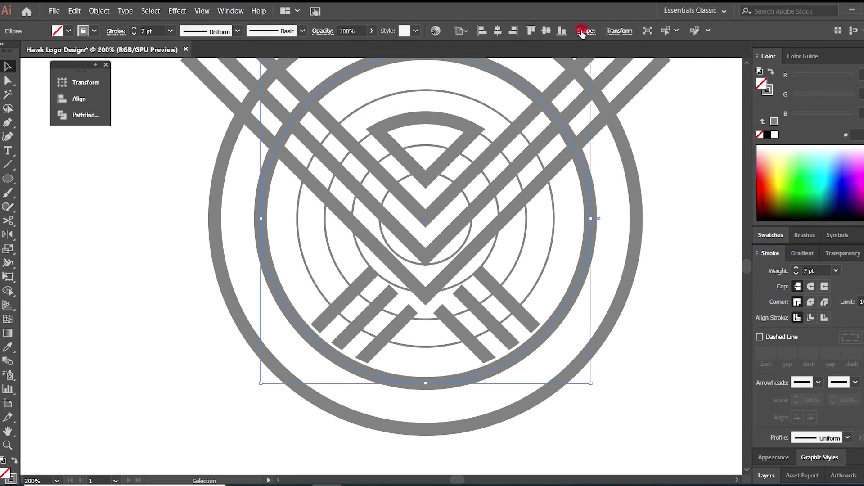
{"action": "left_click", "coordinate": [585, 30]}
{"action": "left_click", "coordinate": [486, 48]}
{"action": "key", "text": "BackSpace"}
{"action": "type", "text": "5"}
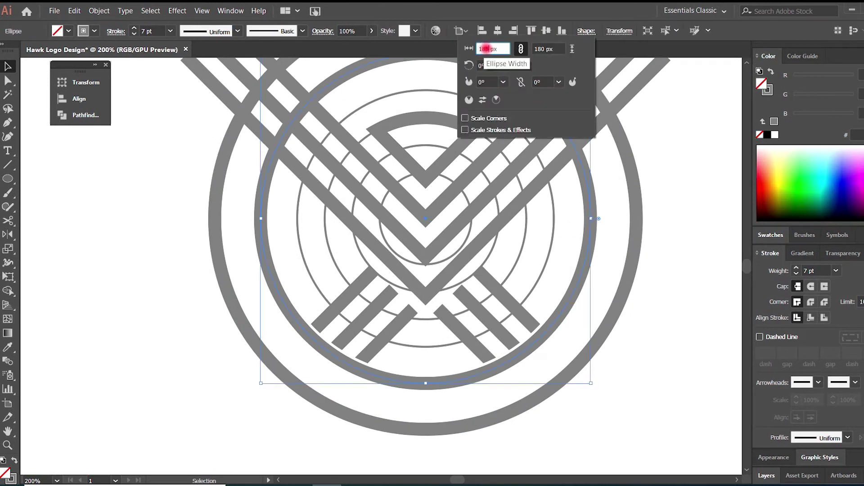
{"action": "key", "text": "Return"}
{"action": "left_click", "coordinate": [631, 356]}
Enlarge the outermost circle evenly about its centre until its right edge lies at about X -1160 px.
{"action": "left_click_drag", "start_coordinate": [637, 340], "coordinate": [631, 369]}
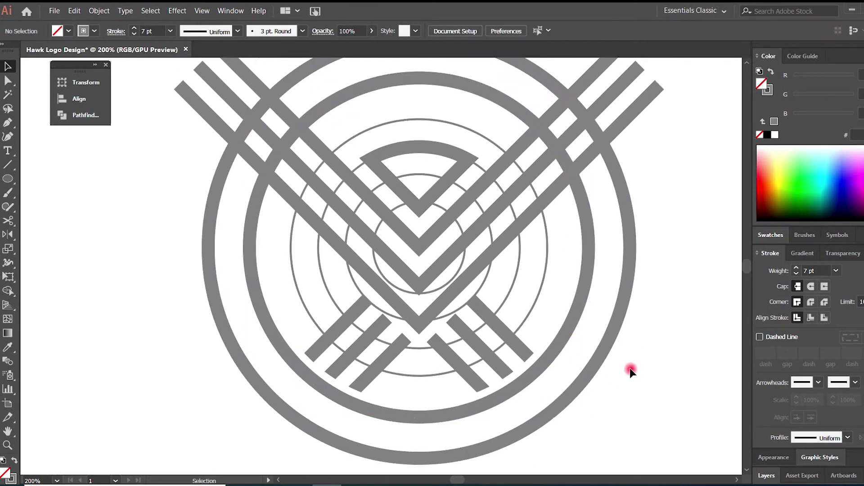
{"action": "left_click", "coordinate": [611, 342]}
{"action": "left_click_drag", "start_coordinate": [631, 247], "coordinate": [643, 250]}
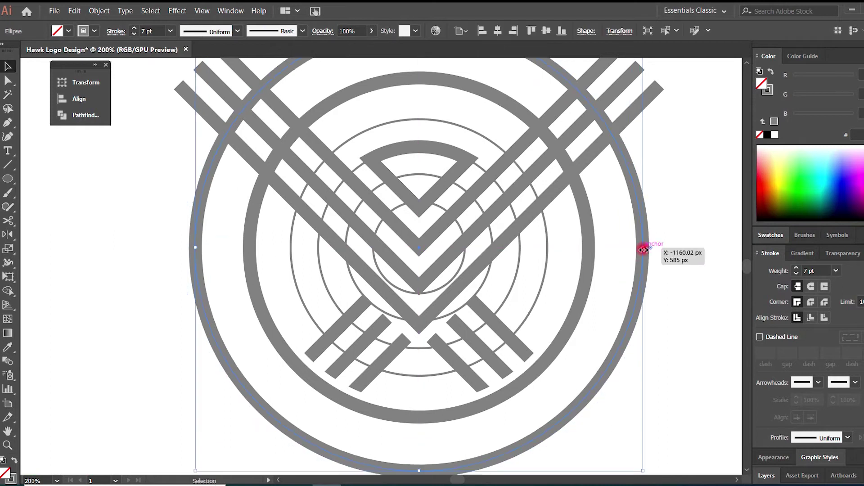
Add anchor points where the second-largest circle meets the lowest V, and delete the circle's upper arc above them.
{"action": "left_click_drag", "start_coordinate": [679, 335], "coordinate": [664, 365]}
{"action": "left_click", "coordinate": [570, 247]}
{"action": "key", "text": "p"}
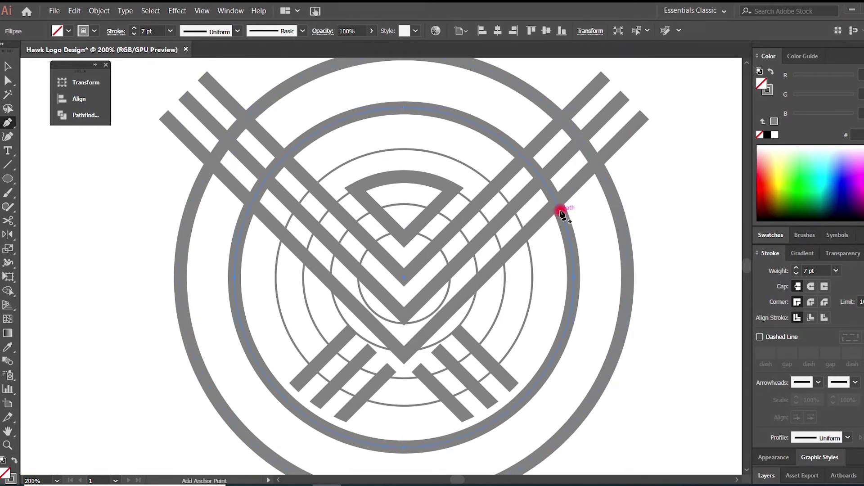
{"action": "left_click", "coordinate": [555, 203]}
{"action": "left_click", "coordinate": [248, 208]}
{"action": "key", "text": "a"}
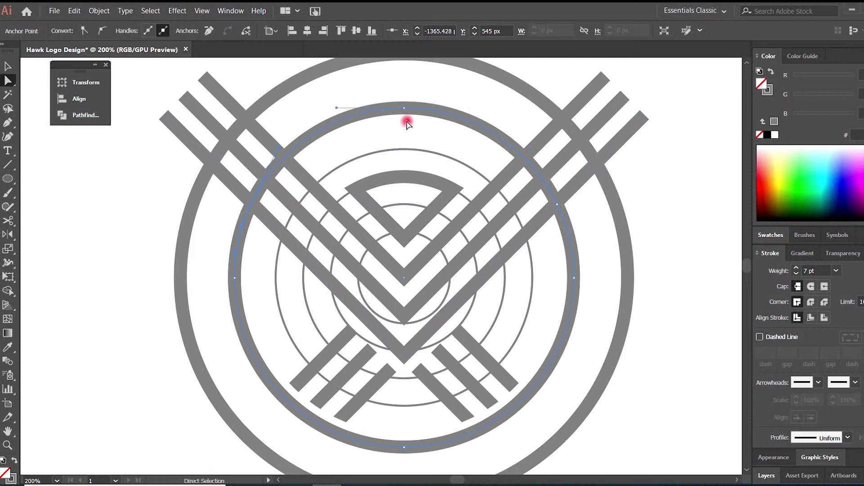
{"action": "left_click", "coordinate": [404, 108]}
{"action": "key", "text": "Delete"}
Delete the two smallest thin circles at the centre of the logo.
{"action": "left_click", "coordinate": [530, 303]}
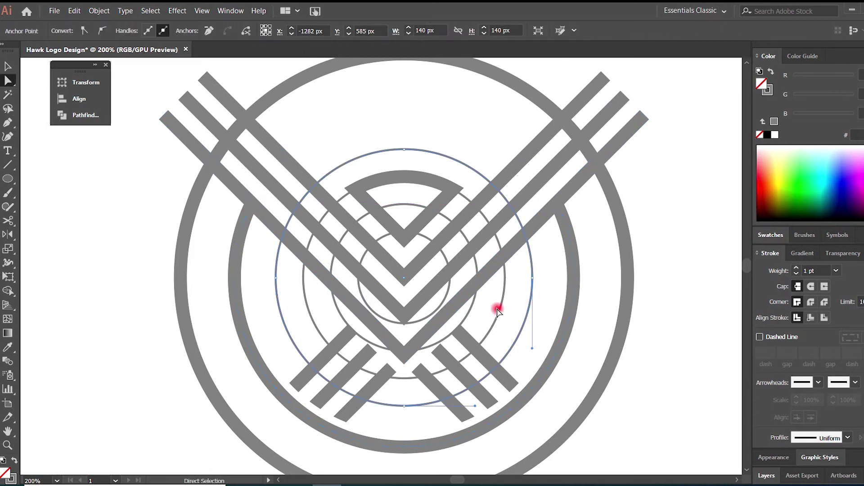
{"action": "left_click", "coordinate": [443, 304]}
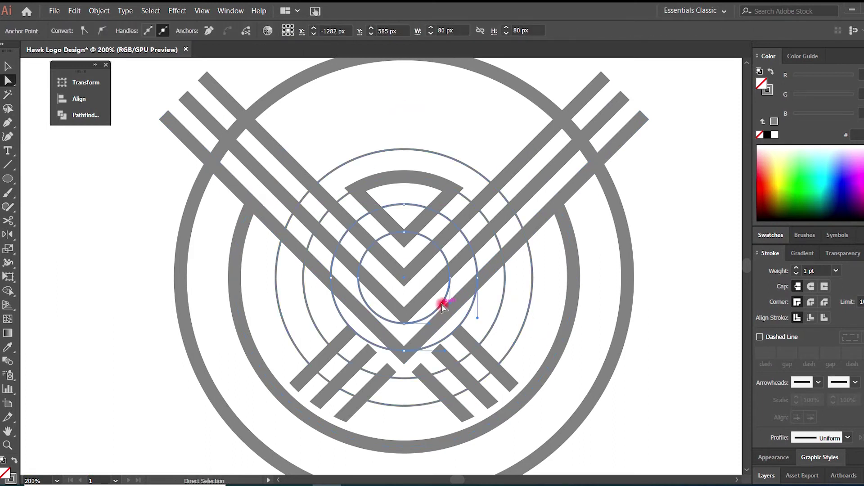
{"action": "key", "text": "Delete"}
Trim the larger thin circle to two side arcs between the lowest V and the upper diagonal bars, using added anchor points.
{"action": "left_click", "coordinate": [525, 317]}
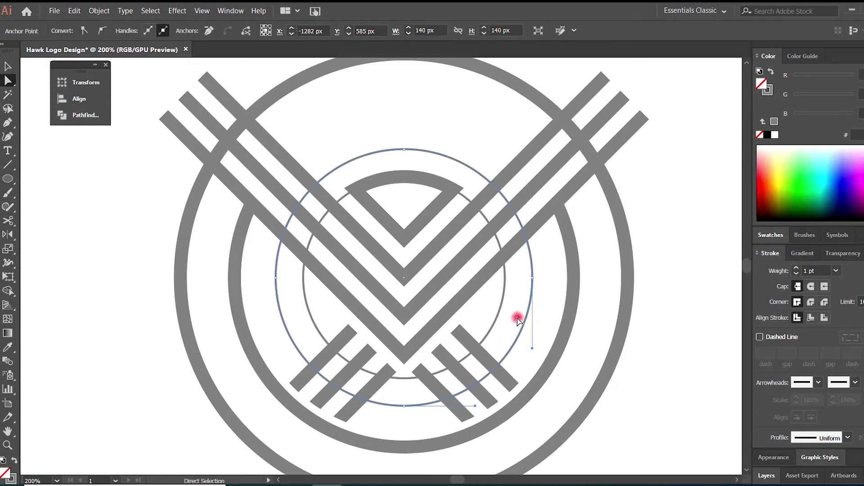
{"action": "key", "text": "p"}
{"action": "left_click", "coordinate": [526, 237]}
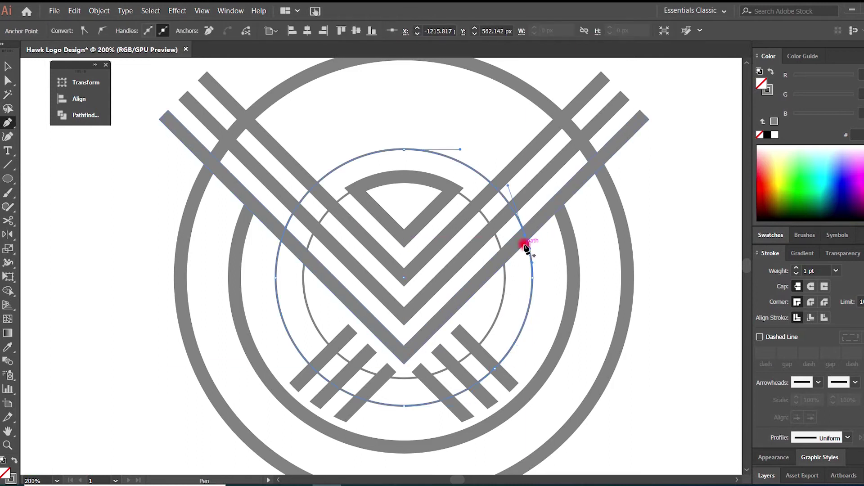
{"action": "left_click", "coordinate": [314, 368]}
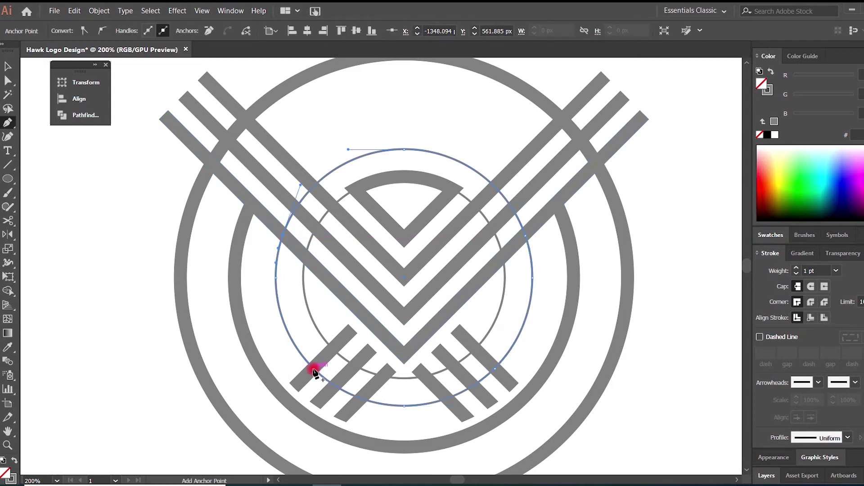
{"action": "left_click", "coordinate": [404, 405], "text": "ctrl"}
{"action": "left_click", "coordinate": [403, 150], "text": "ctrl+shift"}
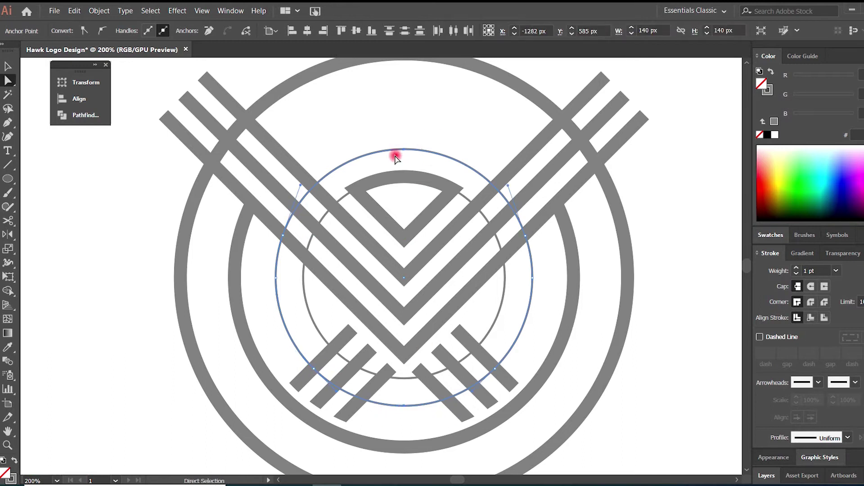
{"action": "key", "text": "Delete"}
Add anchor points where the remaining inner circle meets the lowest V and outer bars, and delete its top and bottom arcs.
{"action": "left_click", "coordinate": [496, 322], "text": "ctrl"}
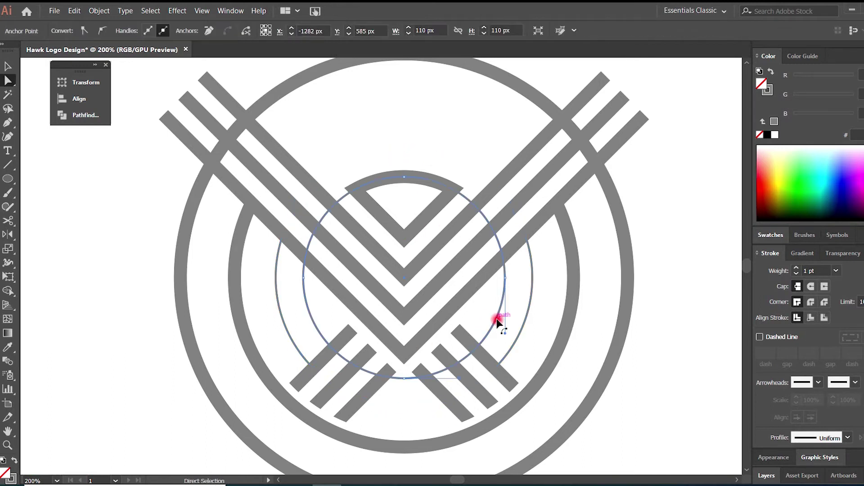
{"action": "left_click", "coordinate": [503, 261]}
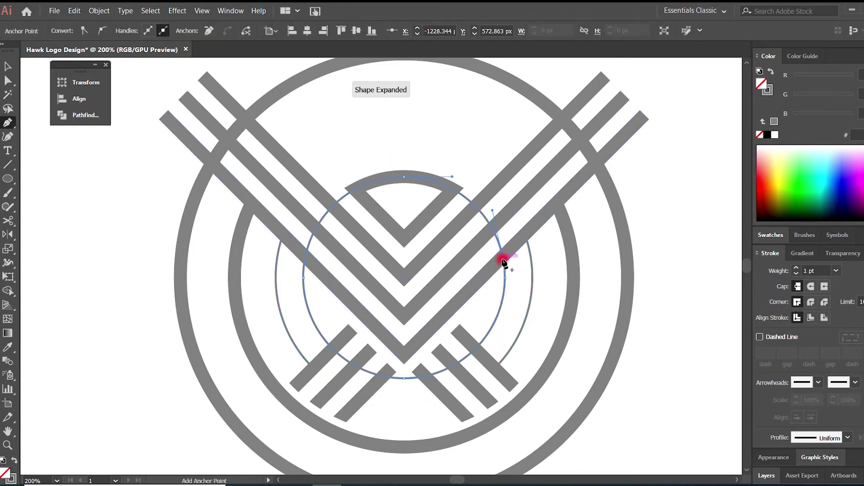
{"action": "left_click", "coordinate": [475, 350]}
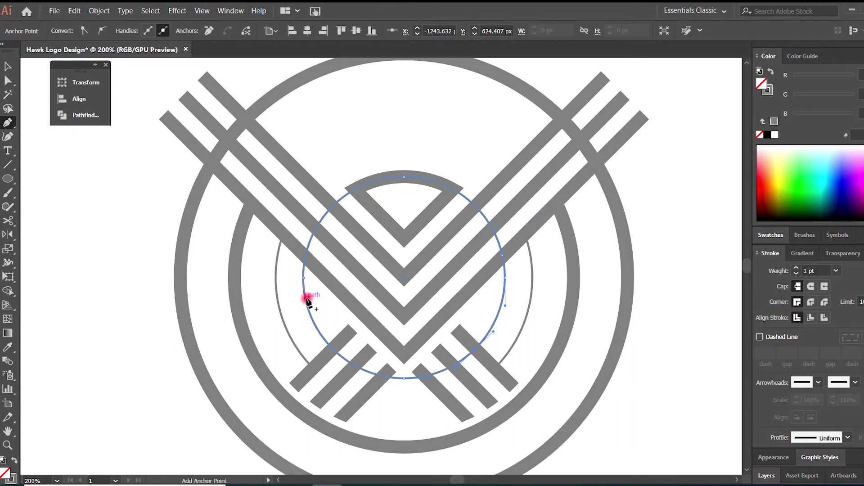
{"action": "left_click", "coordinate": [306, 257]}
{"action": "left_click", "coordinate": [332, 350]}
{"action": "key", "text": "a"}
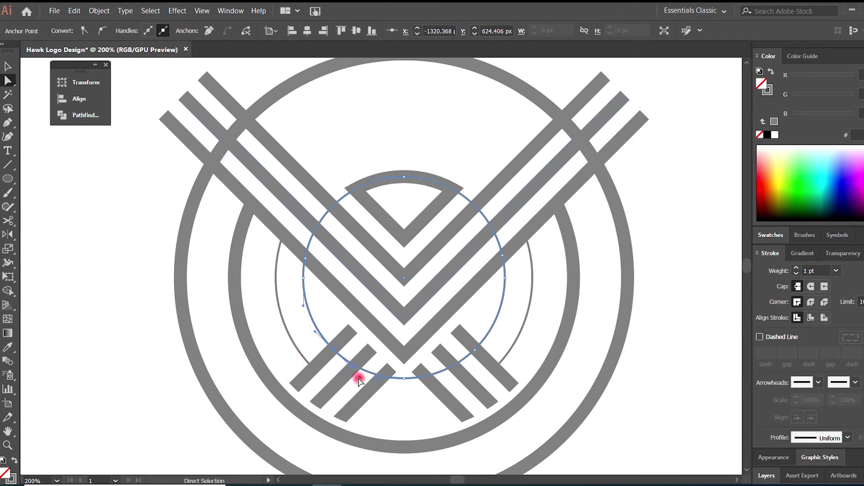
{"action": "left_click", "coordinate": [405, 378]}
{"action": "left_click", "coordinate": [405, 178], "text": "shift"}
{"action": "key", "text": "Delete"}
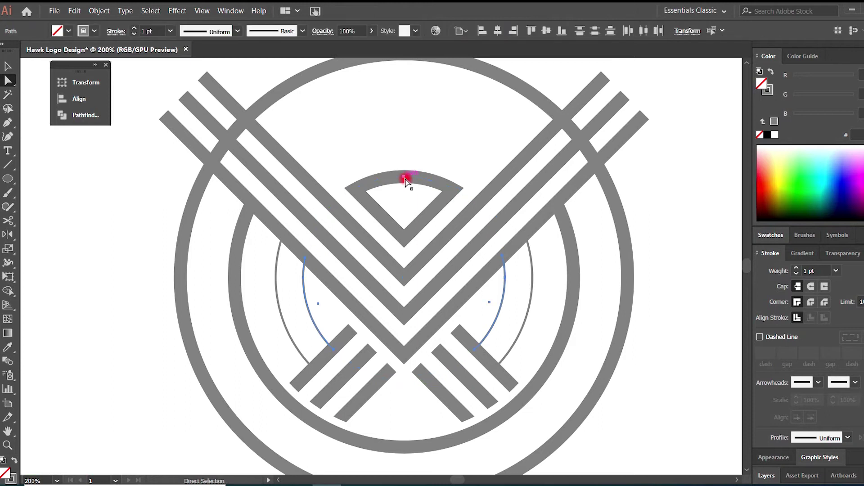
Set the stroke weight of all four thin side arcs to 7 pt.
{"action": "left_click", "coordinate": [531, 293]}
{"action": "left_click", "coordinate": [277, 304], "text": "shift"}
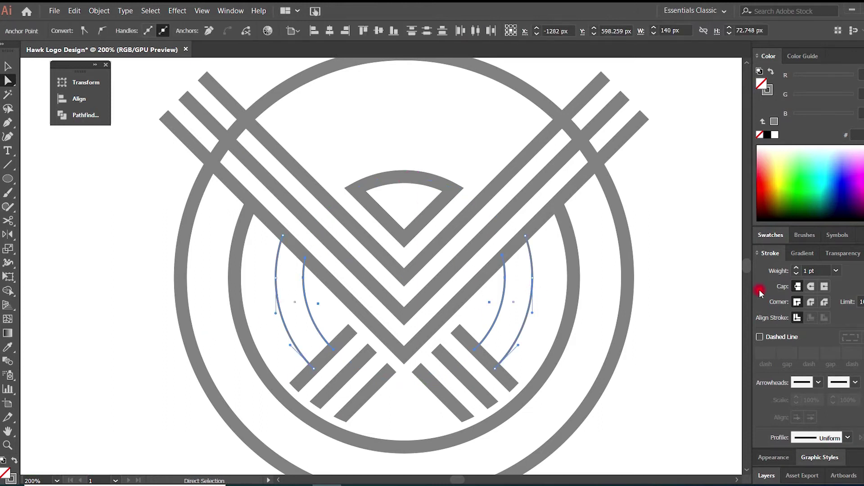
{"action": "left_click", "coordinate": [836, 271]}
{"action": "left_click", "coordinate": [850, 104]}
{"action": "left_click", "coordinate": [688, 325]}
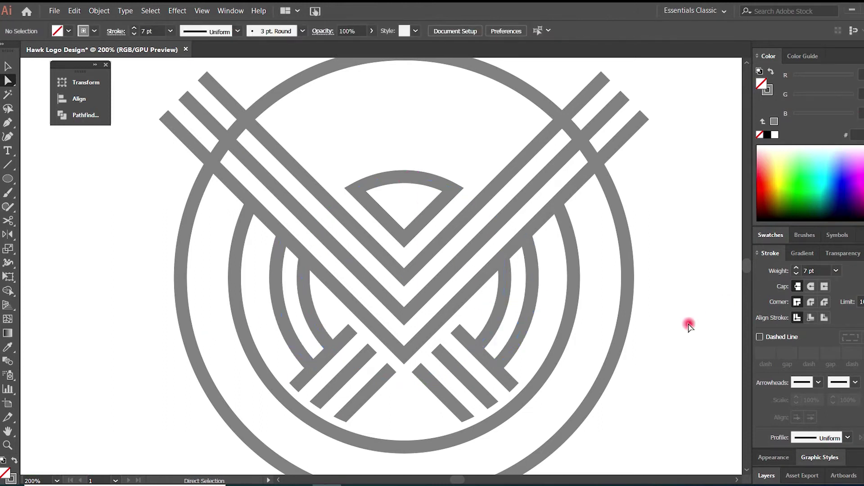
Duplicate the outer circle in place, in front of the original.
{"action": "key", "text": "ctrl+minus"}
{"action": "key", "text": "ctrl+minus"}
{"action": "key", "text": "ctrl+minus"}
{"action": "key", "text": "ctrl+minus"}
{"action": "scroll", "coordinate": [409, 264], "scroll_direction": "up", "scroll_amount": 5}
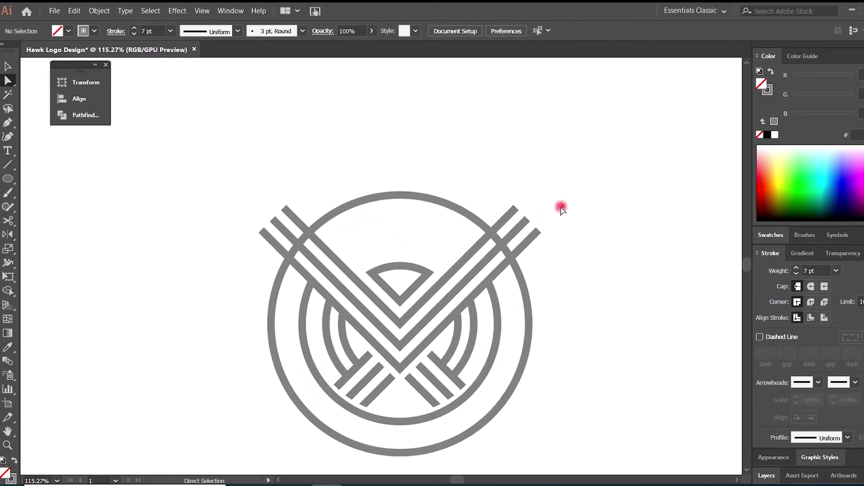
{"action": "left_click", "coordinate": [529, 316]}
{"action": "left_click", "coordinate": [599, 270]}
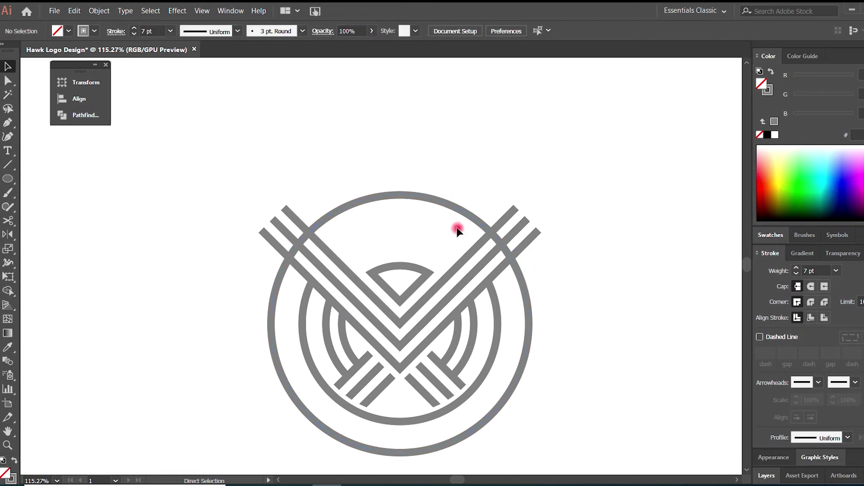
{"action": "key", "text": "ctrl+space"}
{"action": "left_click_drag", "start_coordinate": [443, 215], "coordinate": [566, 271]}
{"action": "left_click", "coordinate": [568, 256]}
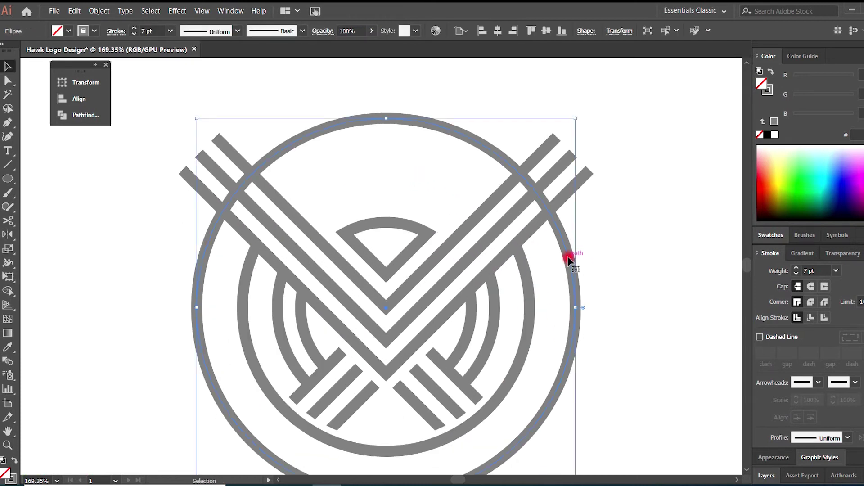
{"action": "left_click", "coordinate": [91, 11]}
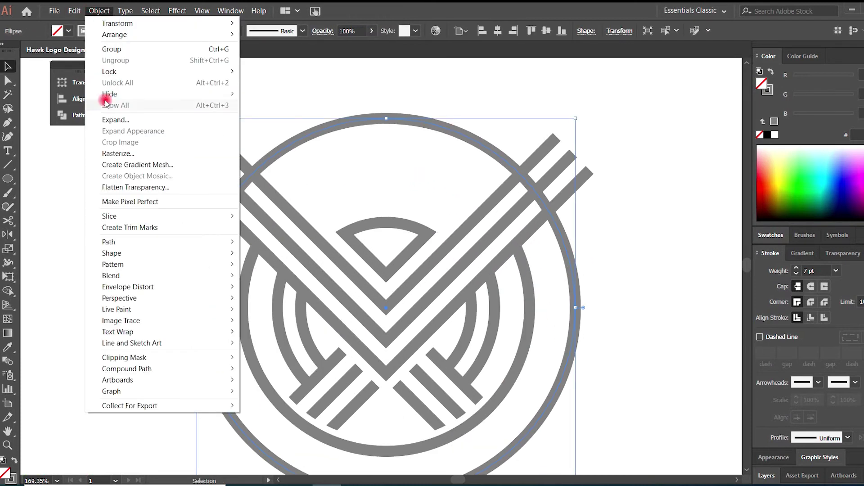
{"action": "left_click", "coordinate": [88, 60]}
{"action": "left_click", "coordinate": [75, 11]}
{"action": "left_click", "coordinate": [98, 84]}
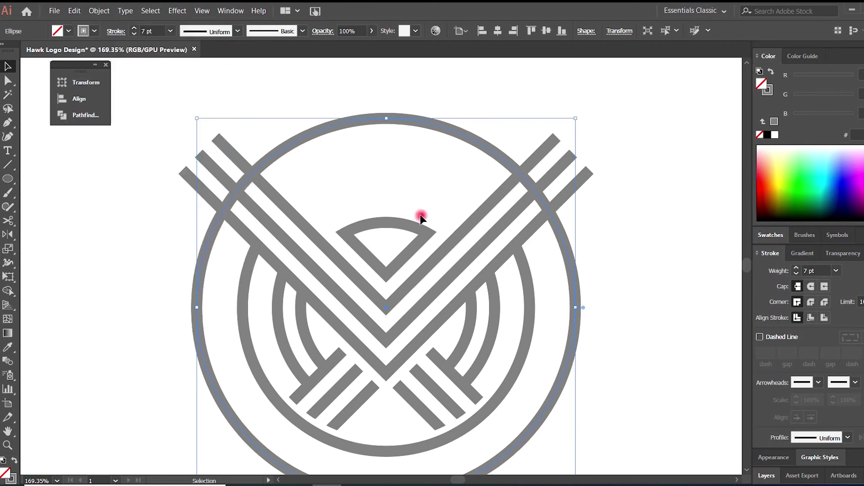
Divide the three nested V wings with the duplicated outer circle using the Pathfinder Divide operation.
{"action": "key", "text": "a"}
{"action": "left_click", "coordinate": [575, 183], "text": "shift"}
{"action": "left_click", "coordinate": [560, 168], "text": "shift"}
{"action": "left_click", "coordinate": [549, 154], "text": "shift"}
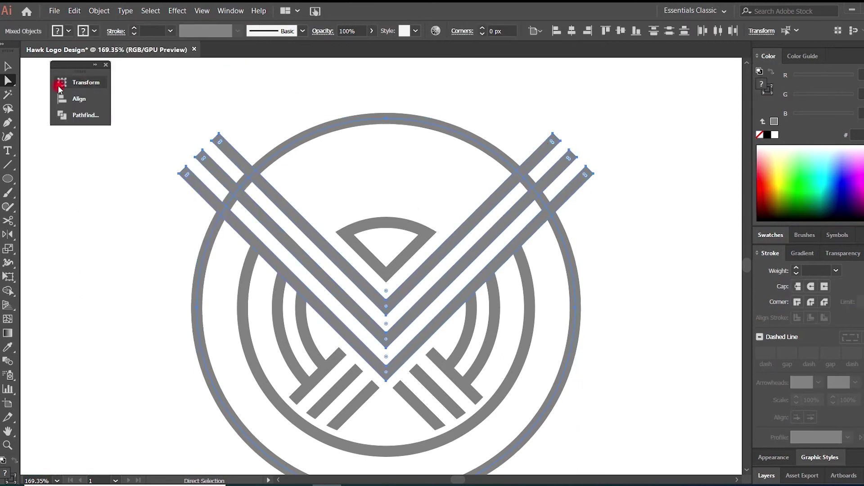
{"action": "left_click", "coordinate": [80, 116]}
{"action": "left_click", "coordinate": [123, 138]}
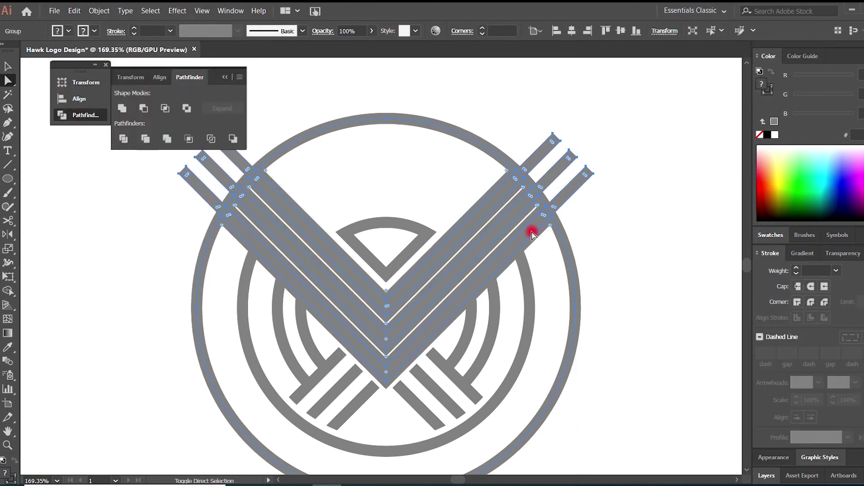
Delete the divided surplus pieces so the V wing bars end at the outer circle.
{"action": "left_click", "coordinate": [518, 218]}
{"action": "left_click", "coordinate": [74, 10]}
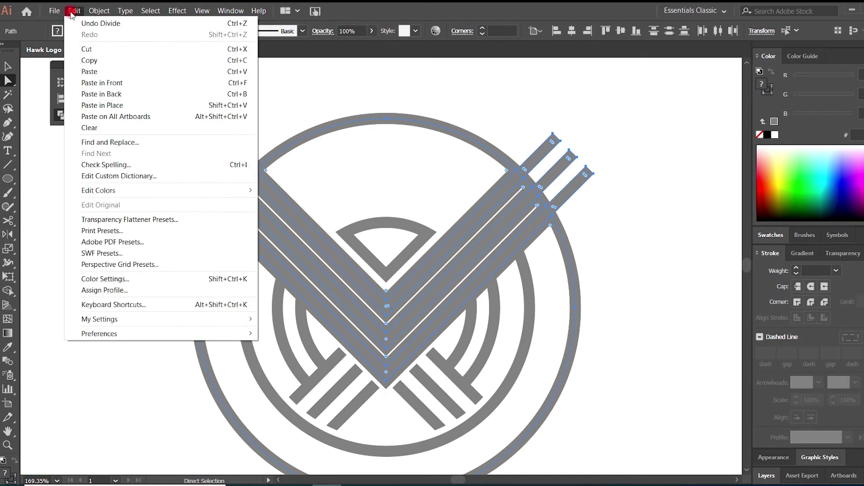
{"action": "left_click", "coordinate": [88, 127]}
{"action": "key", "text": "v"}
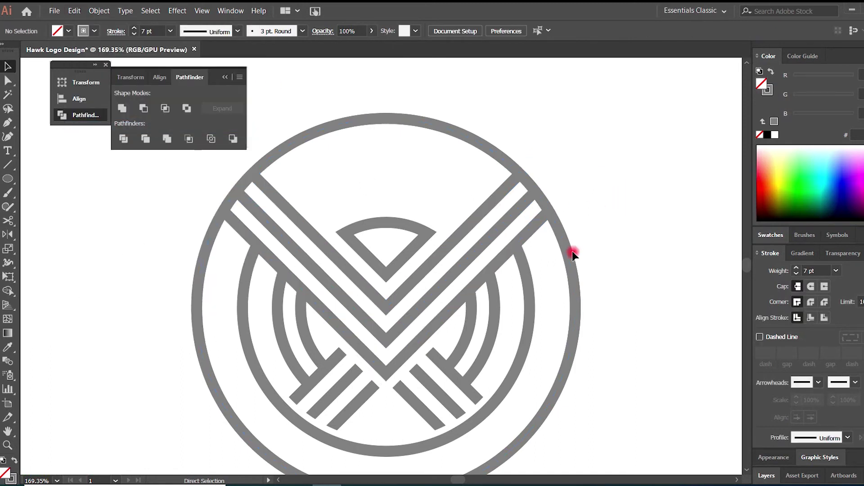
Enlarge the outer circle very slightly from its centre.
{"action": "left_click", "coordinate": [570, 254]}
{"action": "left_click_drag", "start_coordinate": [577, 307], "coordinate": [581, 308]}
{"action": "left_click", "coordinate": [627, 282]}
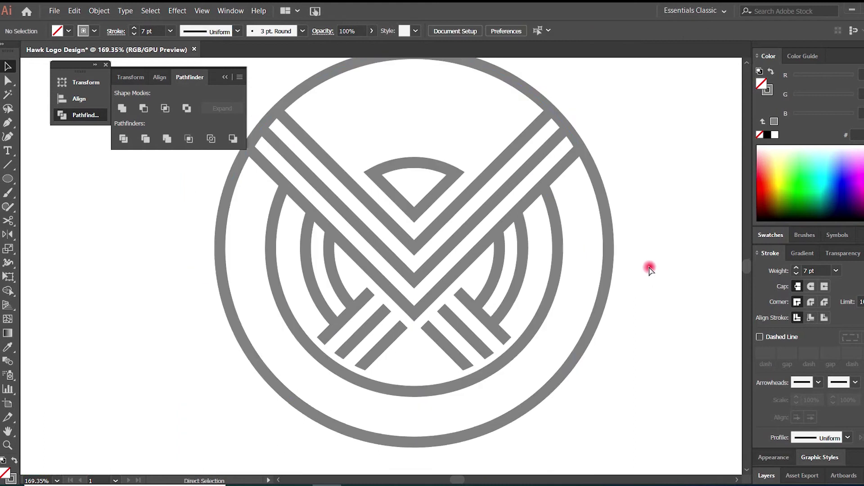
{"action": "key", "text": "ctrl+1"}
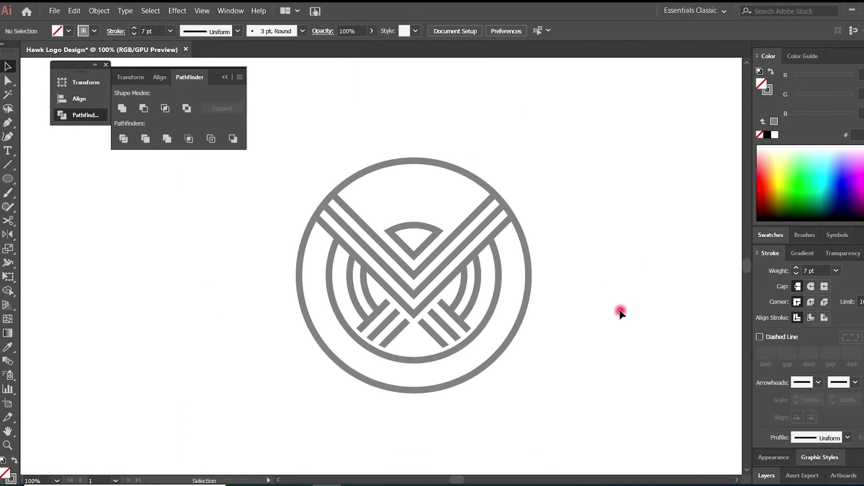
Duplicate the outer circle in front, shrink the copy to just inside the ring, and set its stroke to 0.5 pt.
{"action": "left_click", "coordinate": [510, 336]}
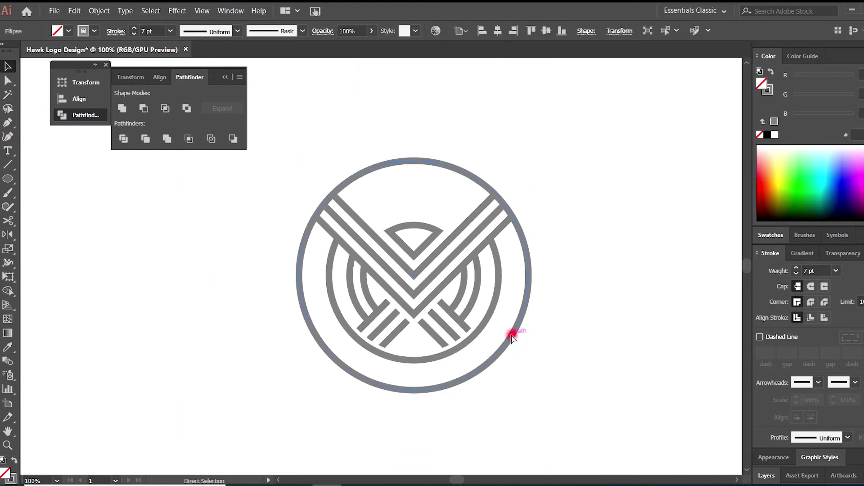
{"action": "left_click", "coordinate": [74, 11]}
{"action": "left_click", "coordinate": [82, 60]}
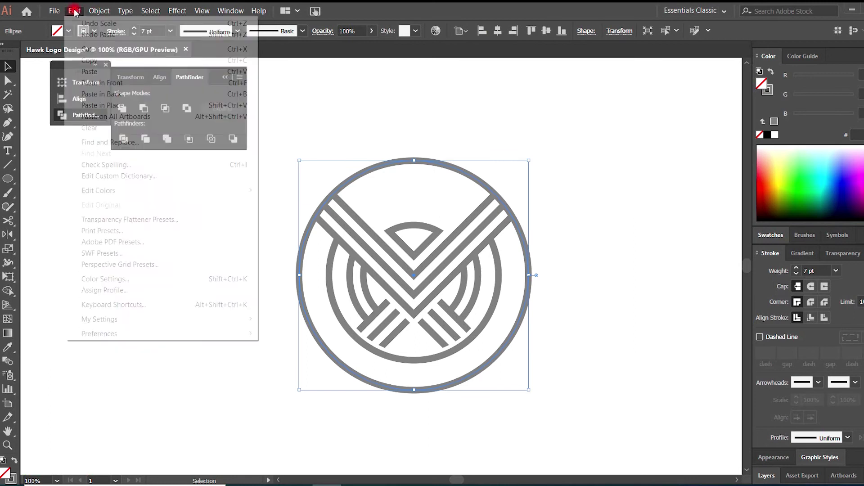
{"action": "left_click", "coordinate": [74, 10]}
{"action": "left_click", "coordinate": [102, 82]}
{"action": "left_click_drag", "start_coordinate": [520, 397], "coordinate": [513, 390]}
{"action": "left_click", "coordinate": [836, 270]}
{"action": "left_click", "coordinate": [846, 24]}
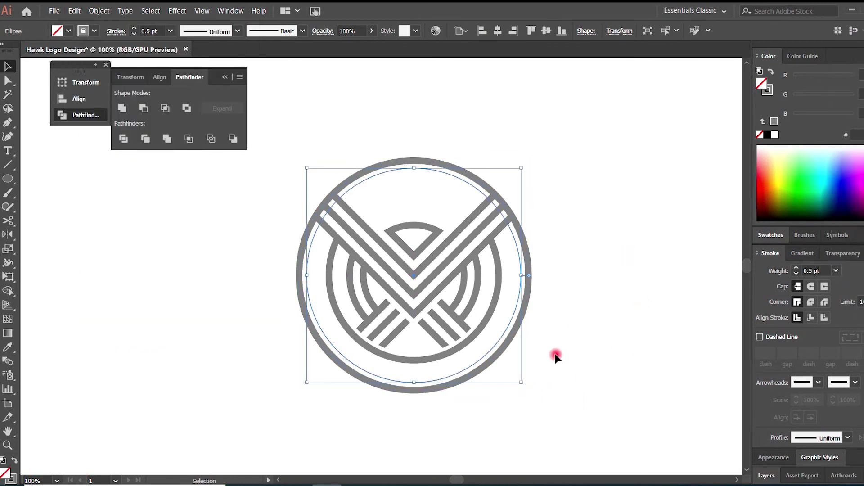
Add the text "HAWK LOGO DESIGN" along the thin inner circle with the Type on a Path tool.
{"action": "key", "text": "z"}
{"action": "left_click", "coordinate": [334, 274]}
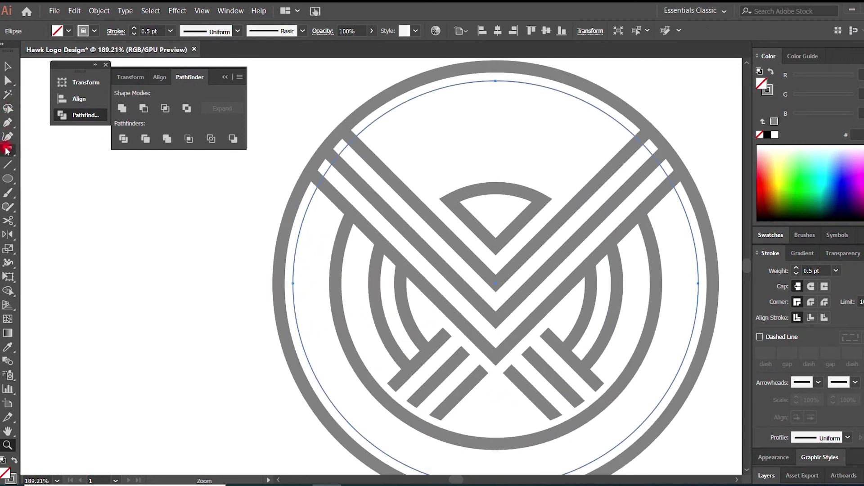
{"action": "left_click", "coordinate": [7, 150]}
{"action": "left_click", "coordinate": [70, 181]}
{"action": "left_click", "coordinate": [296, 285]}
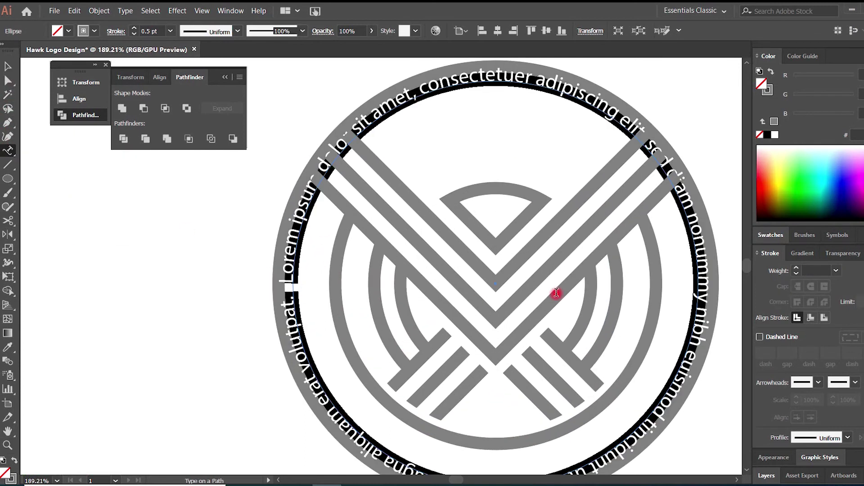
{"action": "scroll", "coordinate": [557, 293], "scroll_direction": "down", "scroll_amount": 1}
{"action": "type", "text": "HAWK LOGO DESIGN"}
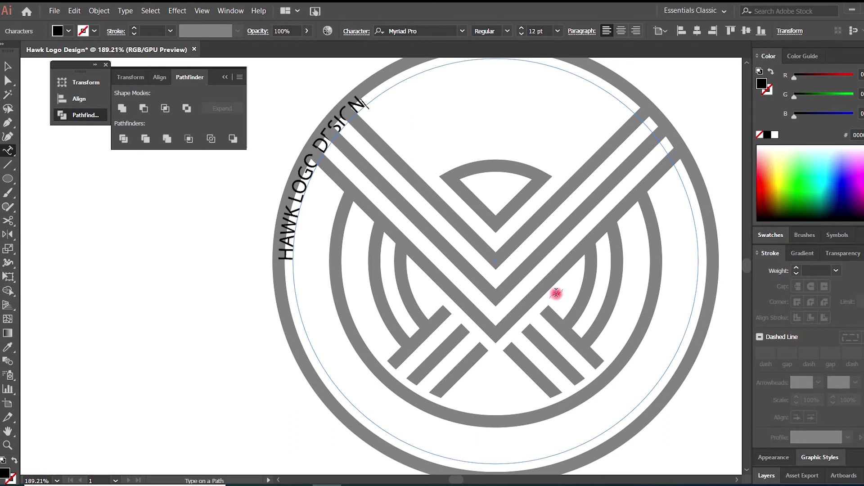
Set the circular text's font to Galano Grotesque Bold and enlarge it to span the upper part of the circle.
{"action": "key", "text": "Escape"}
{"action": "left_click", "coordinate": [437, 32]}
{"action": "type", "text": "GALA"}
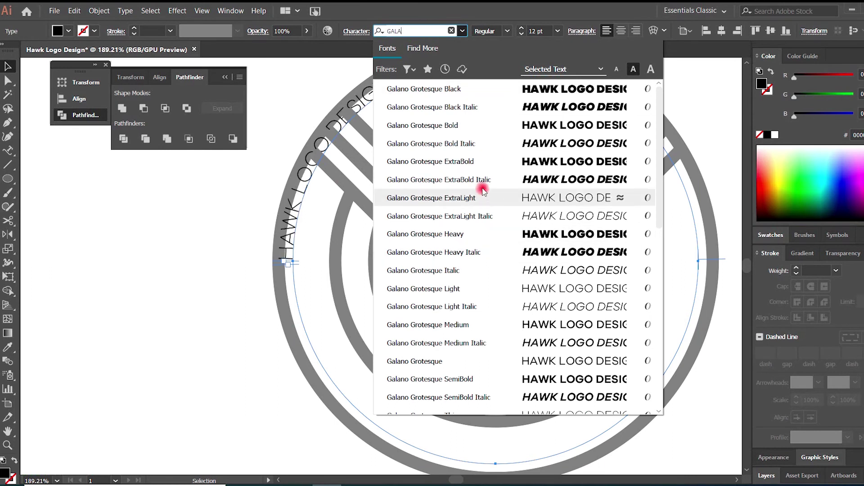
{"action": "left_click", "coordinate": [468, 127]}
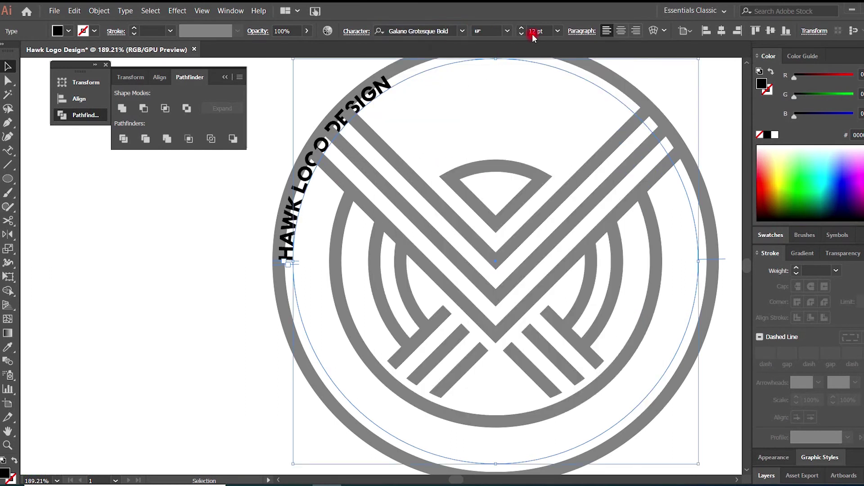
{"action": "scroll", "coordinate": [540, 33], "scroll_direction": "up", "scroll_amount": 20}
{"action": "left_click", "coordinate": [193, 321]}
{"action": "key", "text": "ctrl+minus"}
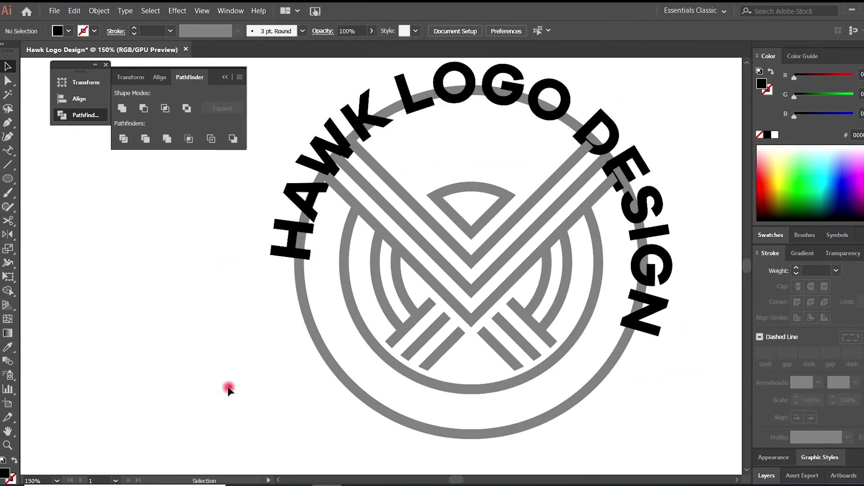
Flip the text to the inside of its path along the lower half, and reduce its font size to fit between the circles.
{"action": "left_click", "coordinate": [662, 251]}
{"action": "left_click_drag", "start_coordinate": [673, 241], "coordinate": [584, 249]}
{"action": "scroll", "coordinate": [540, 31], "scroll_direction": "down", "scroll_amount": 11}
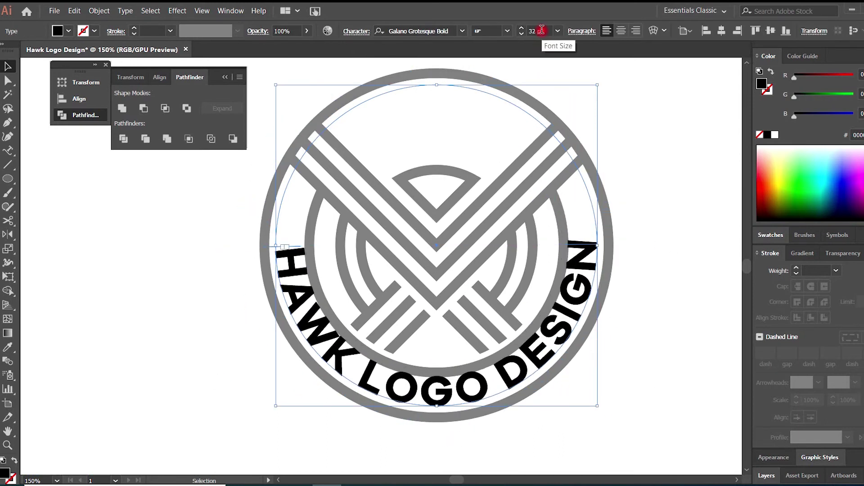
{"action": "scroll", "coordinate": [542, 31], "scroll_direction": "down", "scroll_amount": 1}
Enlarge the outer circle slightly from its centre, and scale up the text with its path to a 32.35 pt font size.
{"action": "left_click_drag", "start_coordinate": [609, 248], "coordinate": [615, 245]}
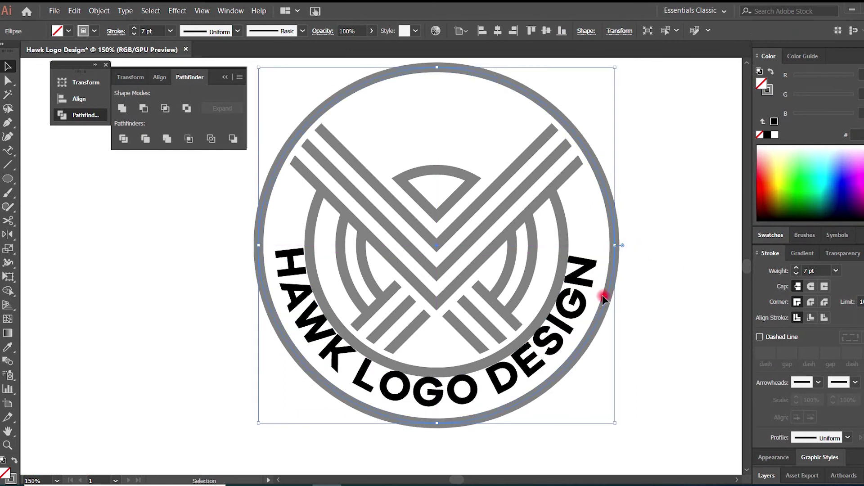
{"action": "left_click", "coordinate": [588, 298]}
{"action": "mouse_move", "coordinate": [598, 406]}
{"action": "left_mouse_down"}
{"action": "mouse_move", "coordinate": [562, 362]}
{"action": "mouse_move", "coordinate": [573, 363]}
{"action": "mouse_move", "coordinate": [608, 410]}
{"action": "left_mouse_up"}
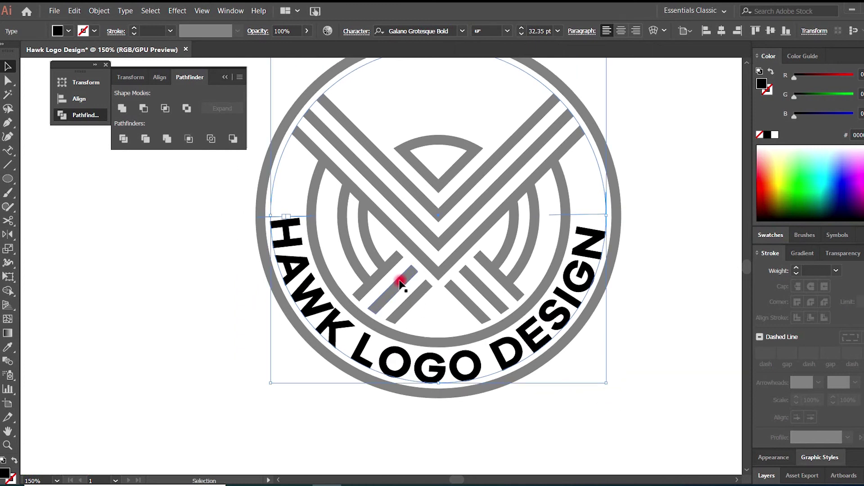
{"action": "left_click", "coordinate": [237, 349]}
{"action": "key", "text": "ctrl+minus"}
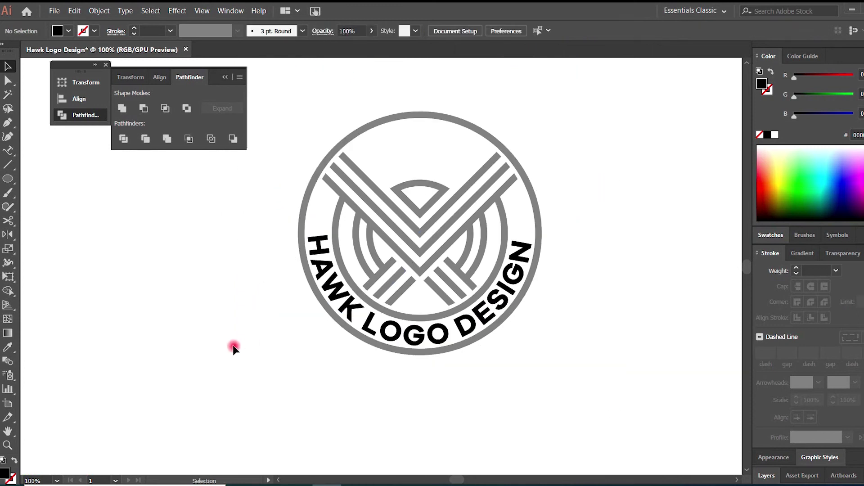
Move the start and end brackets of the path text up to just below the left and right wing tips.
{"action": "left_click", "coordinate": [355, 320]}
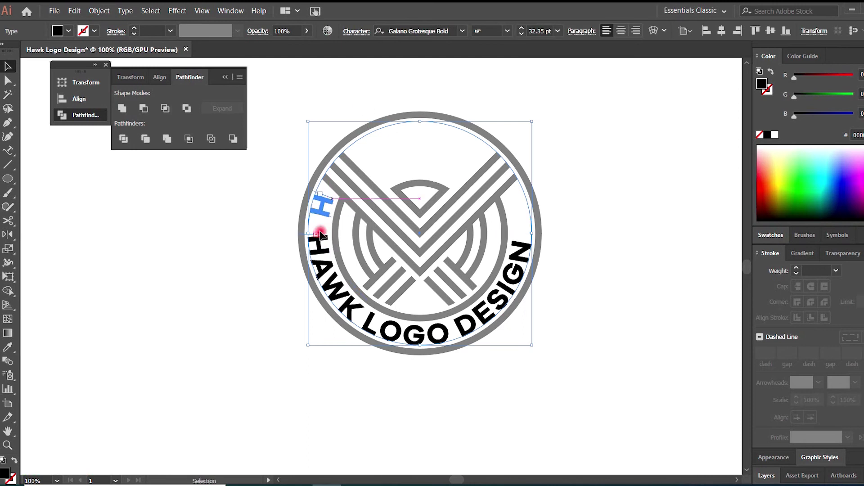
{"action": "left_click_drag", "start_coordinate": [320, 234], "coordinate": [502, 253]}
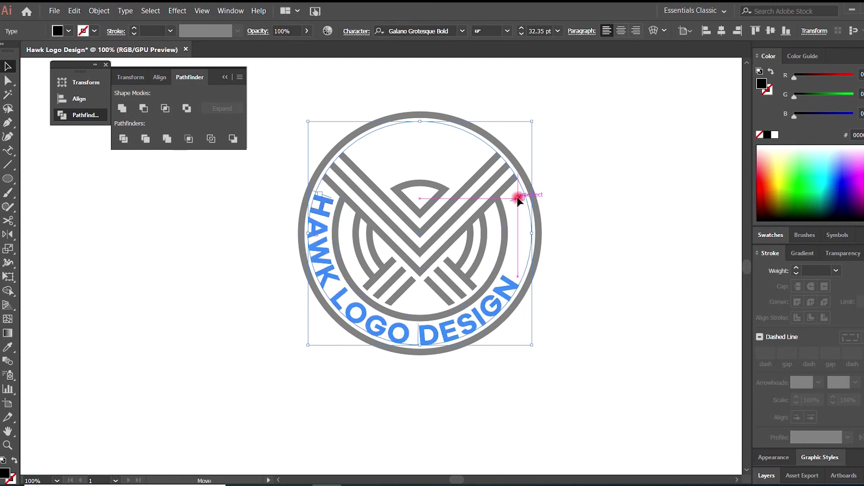
{"action": "left_click_drag", "start_coordinate": [517, 199], "coordinate": [518, 199]}
Increase the text's tracking to about 170 so it spreads evenly between the left and right wing tips.
{"action": "left_click", "coordinate": [356, 31]}
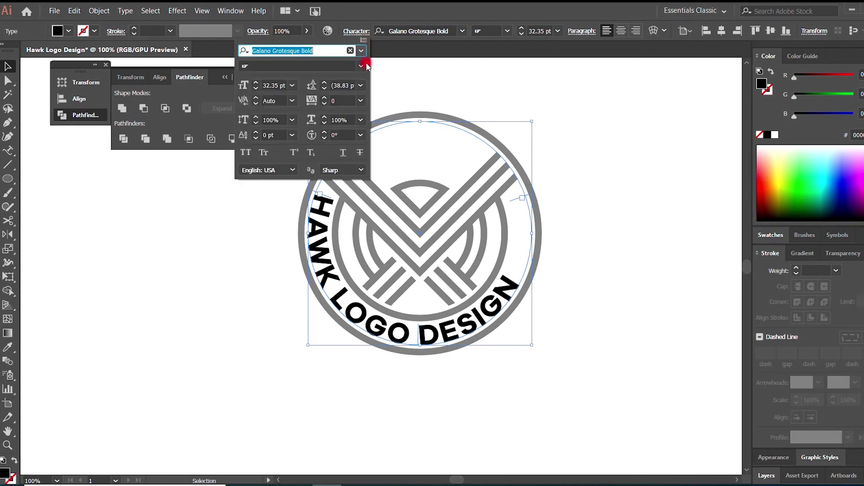
{"action": "left_click", "coordinate": [360, 101]}
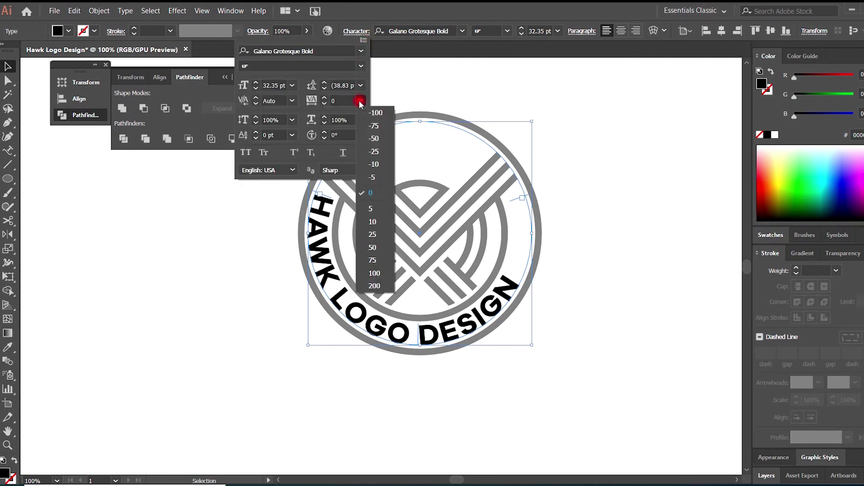
{"action": "left_click", "coordinate": [374, 273]}
{"action": "scroll", "coordinate": [341, 101], "scroll_direction": "up", "scroll_amount": 5}
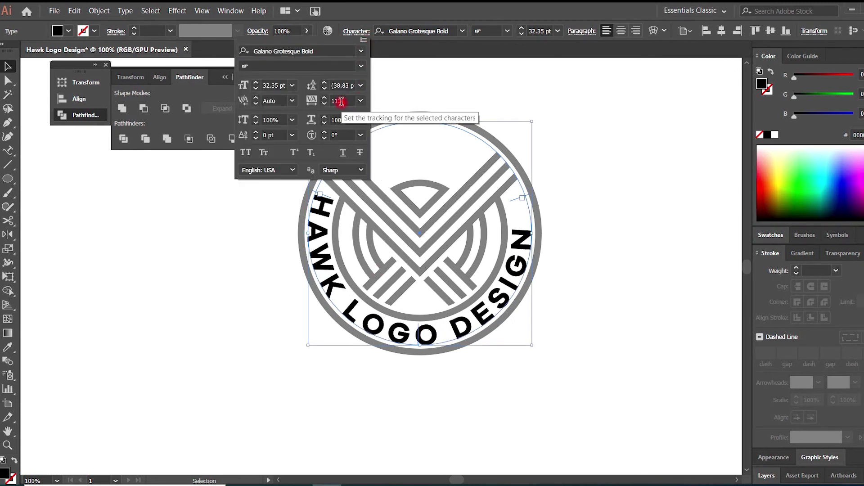
{"action": "scroll", "coordinate": [341, 101], "scroll_direction": "up", "scroll_amount": 2}
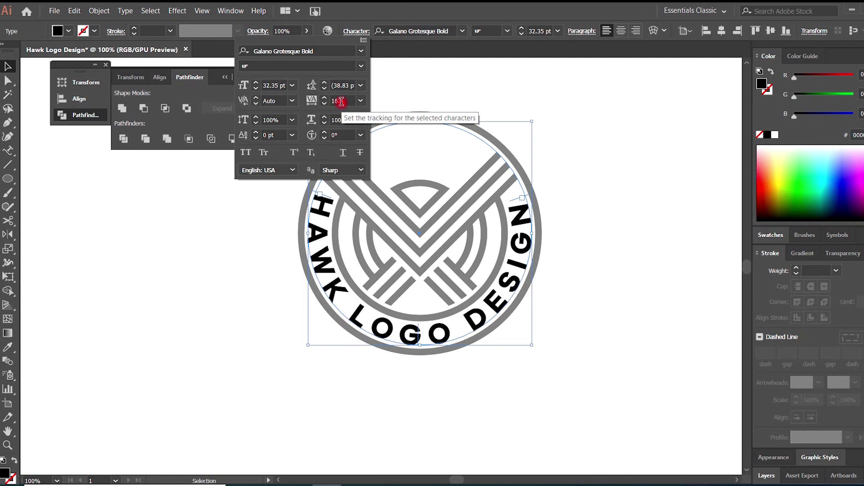
{"action": "scroll", "coordinate": [341, 101], "scroll_direction": "up", "scroll_amount": 1}
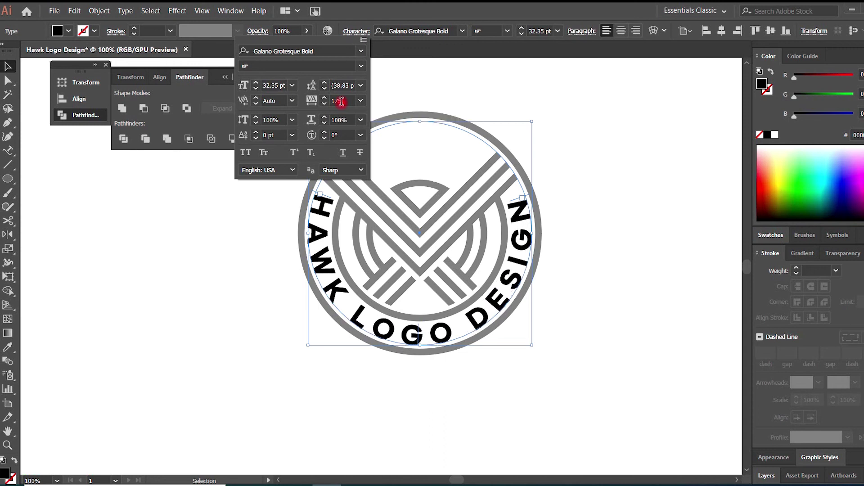
{"action": "left_click", "coordinate": [363, 44]}
{"action": "left_click", "coordinate": [225, 77]}
{"action": "left_click", "coordinate": [225, 263]}
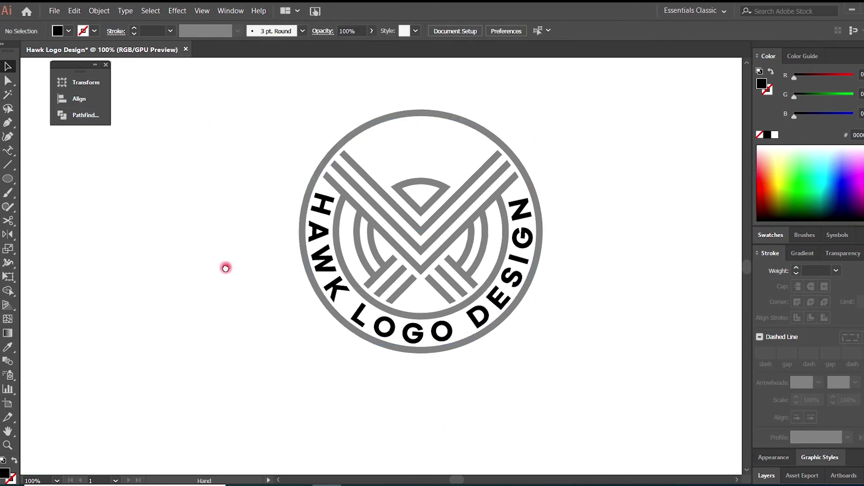
Convert the "HAWK LOGO DESIGN" path text to outlines.
{"action": "key", "text": "ctrl+minus"}
{"action": "key", "text": "ctrl+minus"}
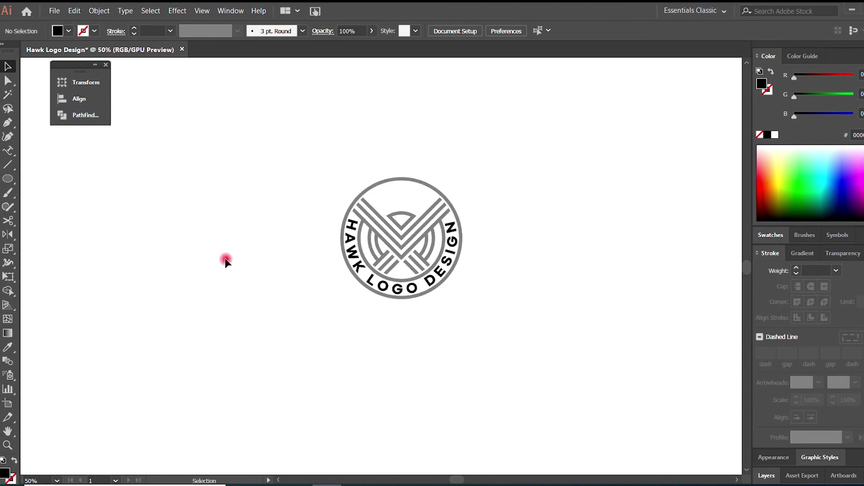
{"action": "left_click_drag", "start_coordinate": [423, 238], "coordinate": [494, 293]}
{"action": "key", "text": "v"}
{"action": "left_click", "coordinate": [544, 318]}
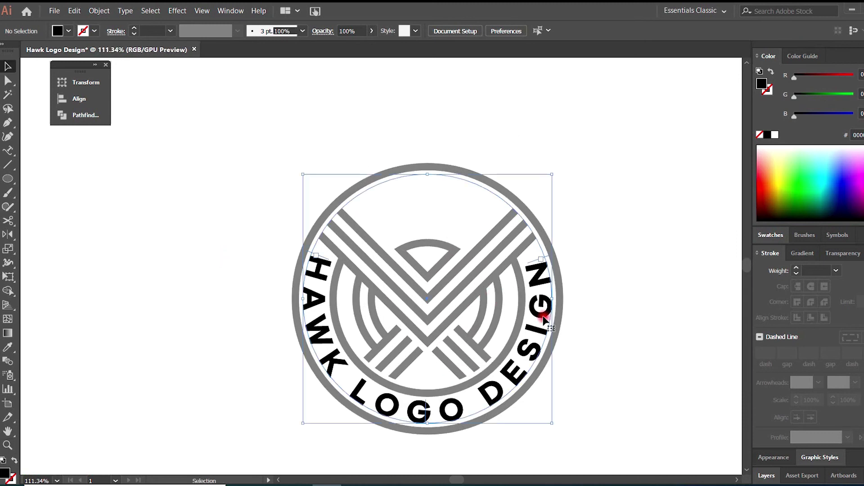
{"action": "scroll", "coordinate": [626, 354], "scroll_direction": "down", "scroll_amount": 3}
{"action": "right_click", "coordinate": [448, 219]}
{"action": "left_click", "coordinate": [482, 289]}
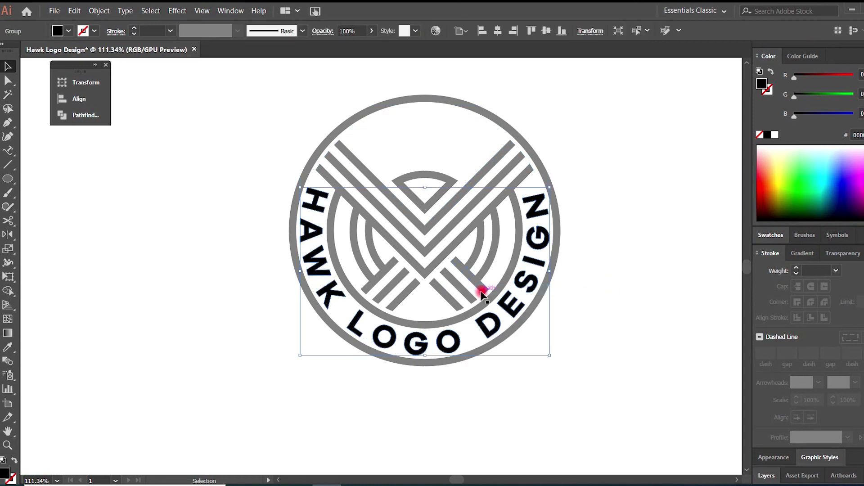
Add a slightly smaller concentric copy of the inner ring circle as a guide, with a 1 pt stroke.
{"action": "left_click", "coordinate": [536, 164]}
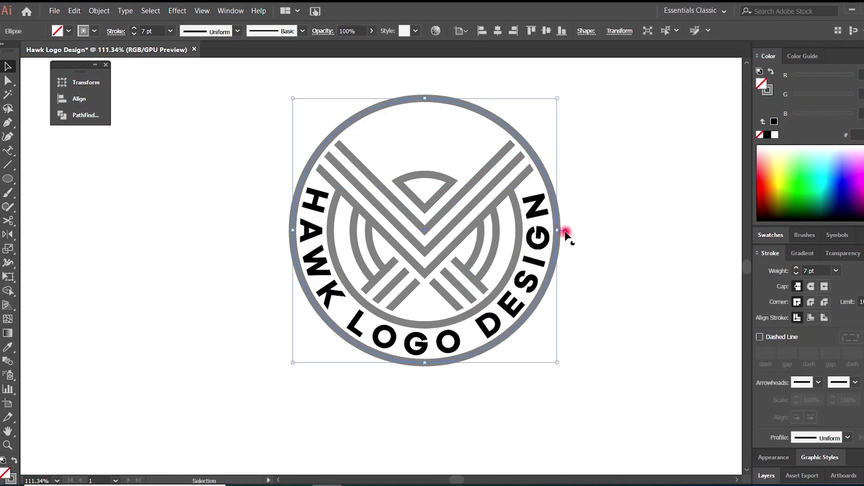
{"action": "left_click", "coordinate": [520, 235]}
{"action": "left_click_drag", "start_coordinate": [520, 235], "coordinate": [512, 234]}
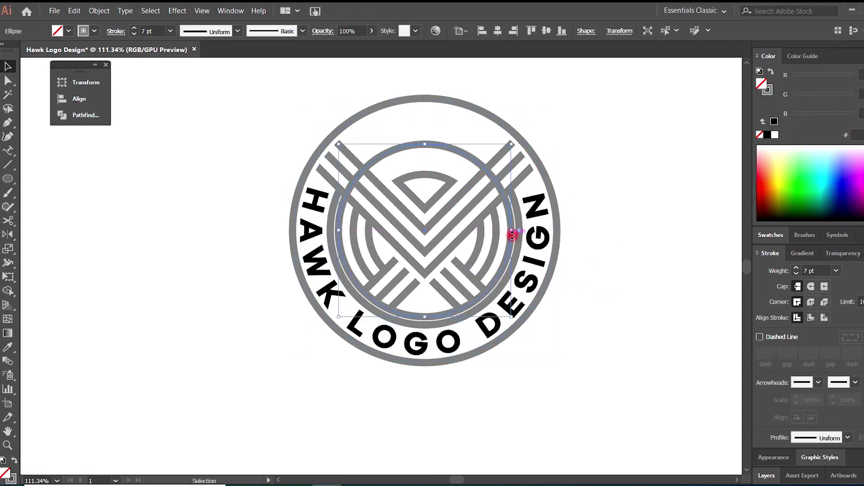
{"action": "left_click", "coordinate": [843, 272]}
{"action": "left_click", "coordinate": [853, 51]}
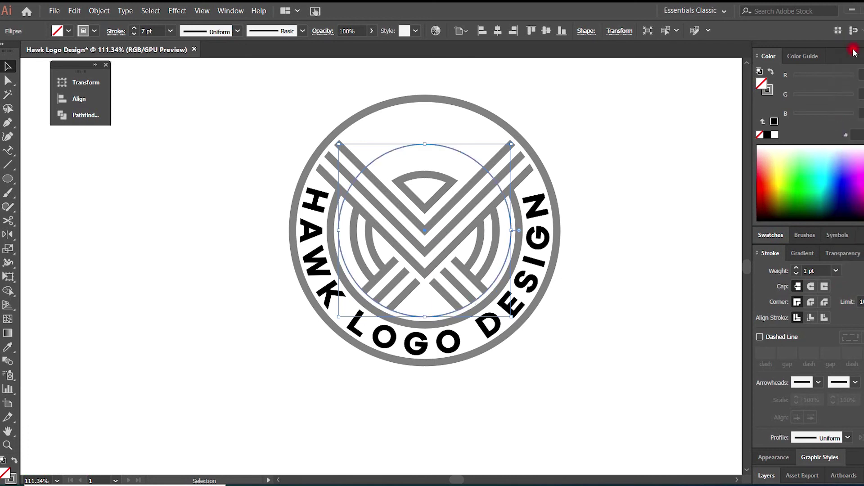
Draw a five-pointed star above the hawk's head at the top of the guide circle, with grey fill and no stroke.
{"action": "scroll", "coordinate": [463, 212], "scroll_direction": "up", "scroll_amount": 5, "text": "alt"}
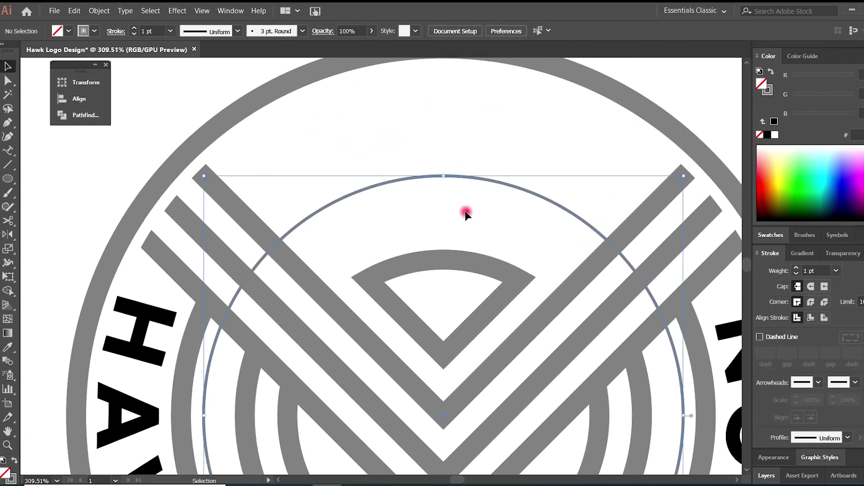
{"action": "left_click_drag", "start_coordinate": [7, 179], "coordinate": [50, 234]}
{"action": "mouse_move", "coordinate": [429, 130]}
{"action": "left_mouse_down"}
{"action": "mouse_move", "coordinate": [474, 172]}
{"action": "mouse_move", "coordinate": [463, 154]}
{"action": "mouse_move", "coordinate": [480, 198]}
{"action": "mouse_move", "coordinate": [453, 168]}
{"action": "mouse_move", "coordinate": [453, 180]}
{"action": "mouse_move", "coordinate": [451, 158]}
{"action": "mouse_move", "coordinate": [546, 194]}
{"action": "left_mouse_up"}
{"action": "key", "text": "v"}
{"action": "key", "text": "shift+x"}
Place a smaller, tilted copy of the star to its right along the guide circle, and nudge the centre star up slightly.
{"action": "left_click", "coordinate": [495, 227]}
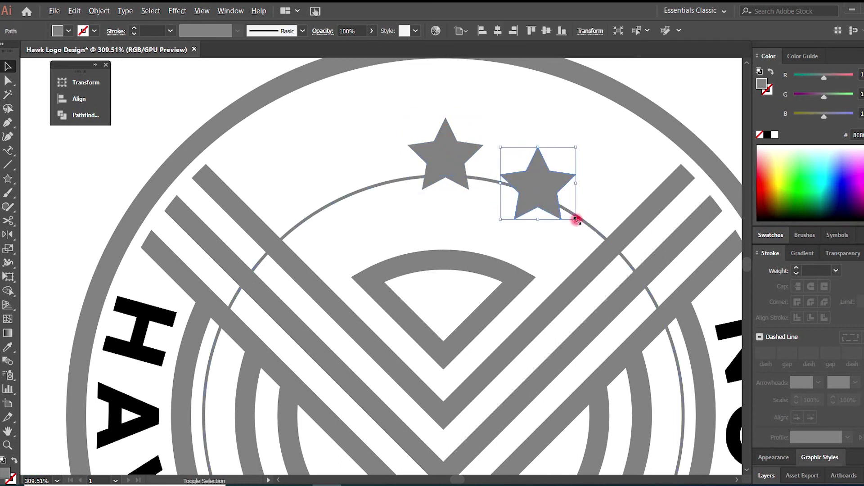
{"action": "left_click_drag", "start_coordinate": [577, 220], "coordinate": [557, 242]}
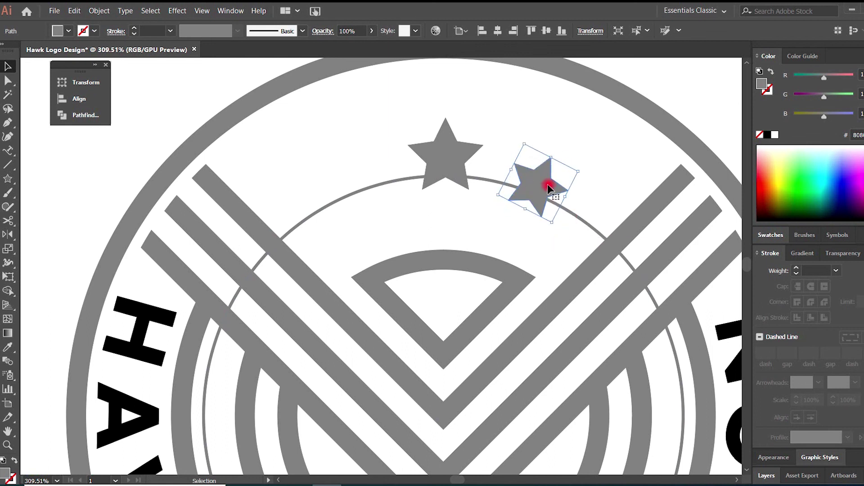
{"action": "left_click_drag", "start_coordinate": [548, 188], "coordinate": [562, 170]}
{"action": "left_click_drag", "start_coordinate": [569, 214], "coordinate": [574, 219]}
{"action": "left_click", "coordinate": [553, 199]}
{"action": "left_click", "coordinate": [450, 155]}
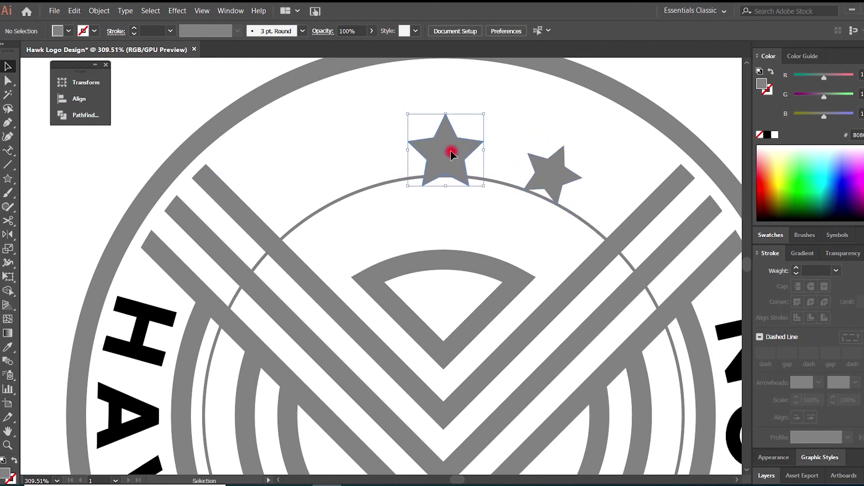
Place a mirrored copy of the small star on the left side of the centre star, symmetrical to the right one.
{"action": "left_click_drag", "start_coordinate": [559, 182], "coordinate": [349, 219]}
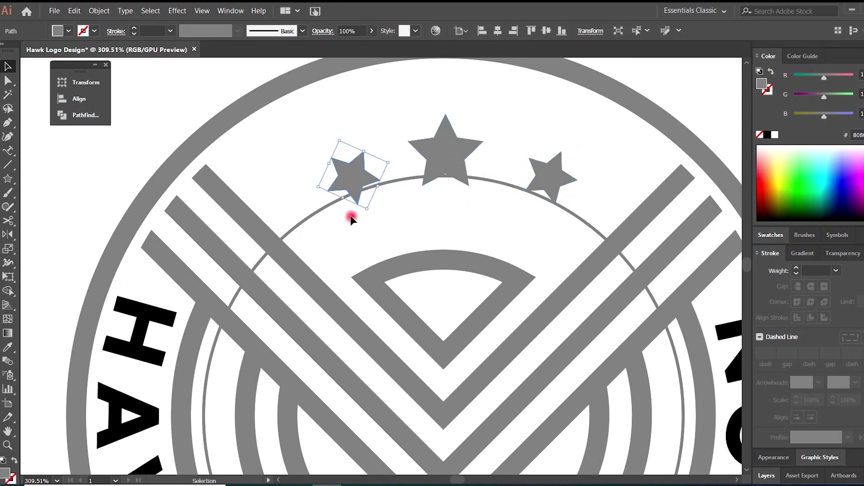
{"action": "left_click_drag", "start_coordinate": [352, 180], "coordinate": [329, 182]}
{"action": "left_click", "coordinate": [468, 221]}
Delete the thin guide circle under the stars and display the colour swatches.
{"action": "left_click", "coordinate": [499, 186]}
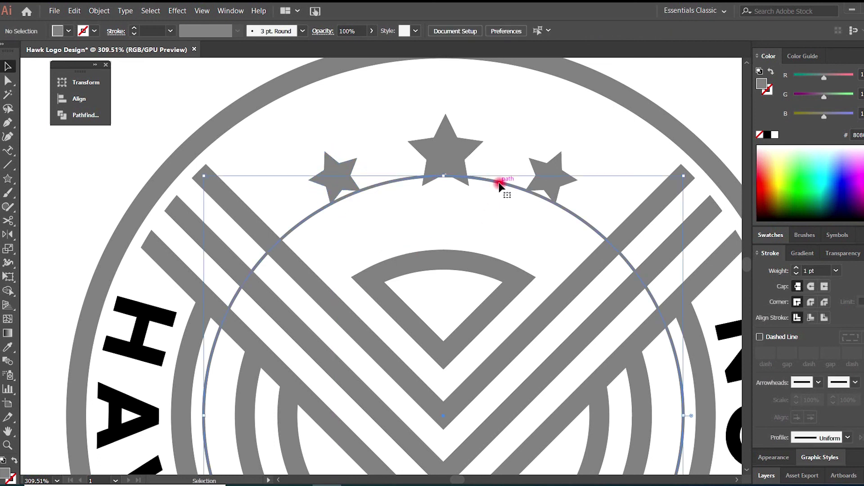
{"action": "key", "text": "Delete"}
{"action": "key", "text": "ctrl+1"}
{"action": "left_click", "coordinate": [791, 257]}
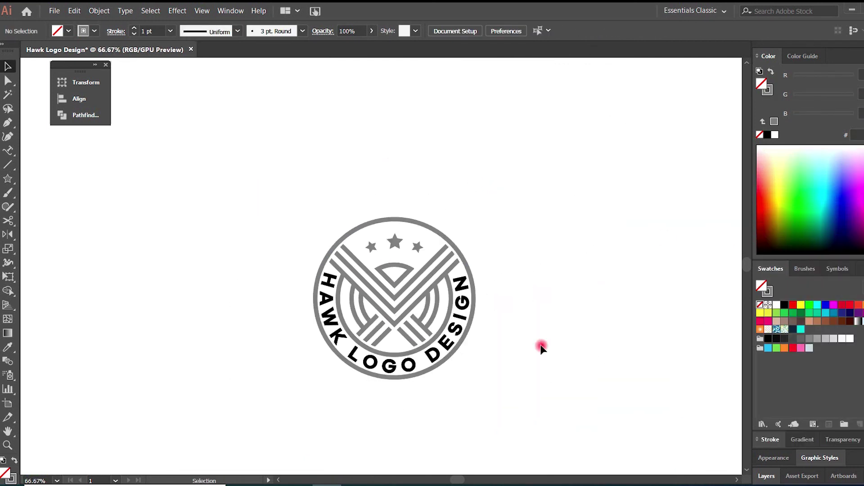
{"action": "scroll", "coordinate": [513, 333], "scroll_direction": "down", "scroll_amount": 2}
{"action": "key", "text": "ctrl+minus"}
{"action": "key", "text": "m"}
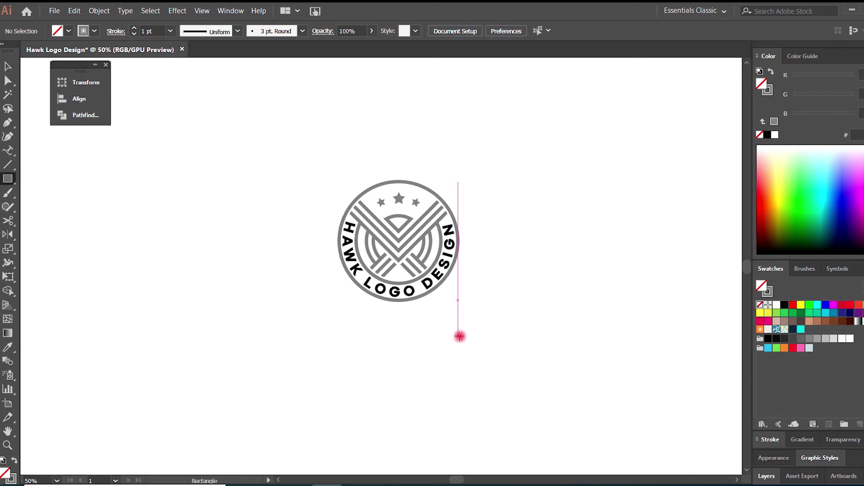
{"action": "key", "text": "ctrl+a"}
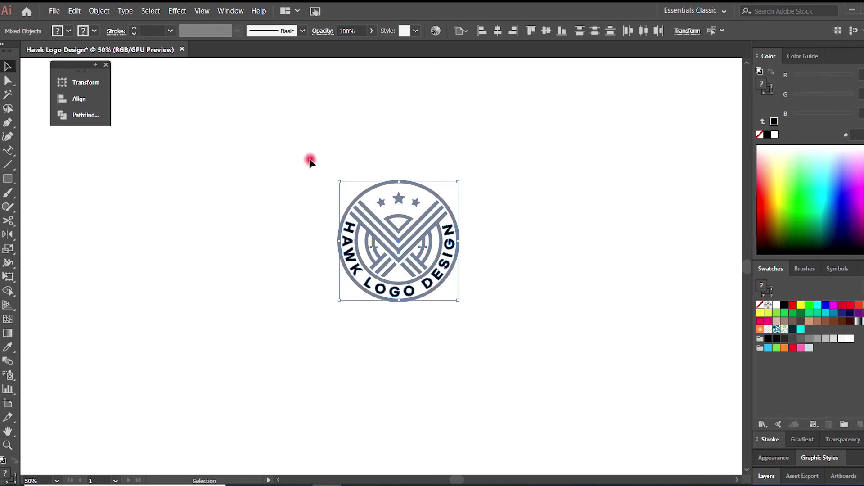
Select all stroked rings, arcs and the head wedge, and expand their strokes into filled shapes.
{"action": "key", "text": "z"}
{"action": "left_click", "coordinate": [419, 249]}
{"action": "key", "text": "v"}
{"action": "left_click", "coordinate": [493, 304]}
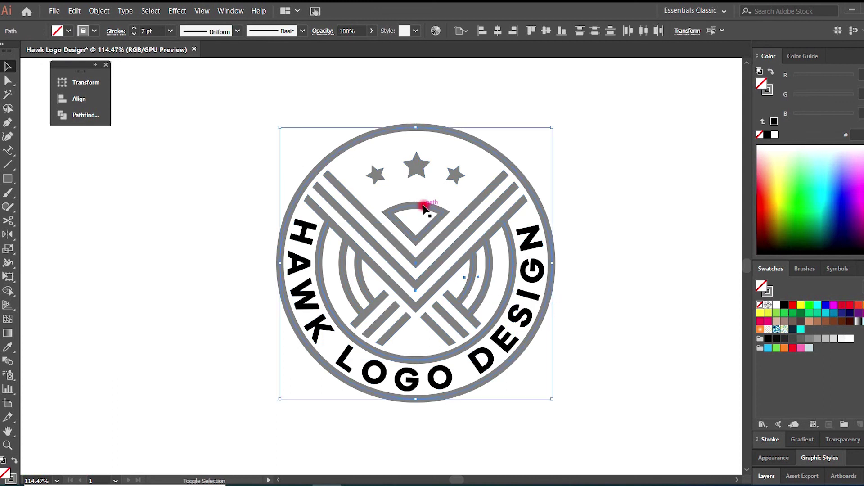
{"action": "left_click", "coordinate": [355, 268], "text": "shift"}
{"action": "left_click", "coordinate": [150, 11]}
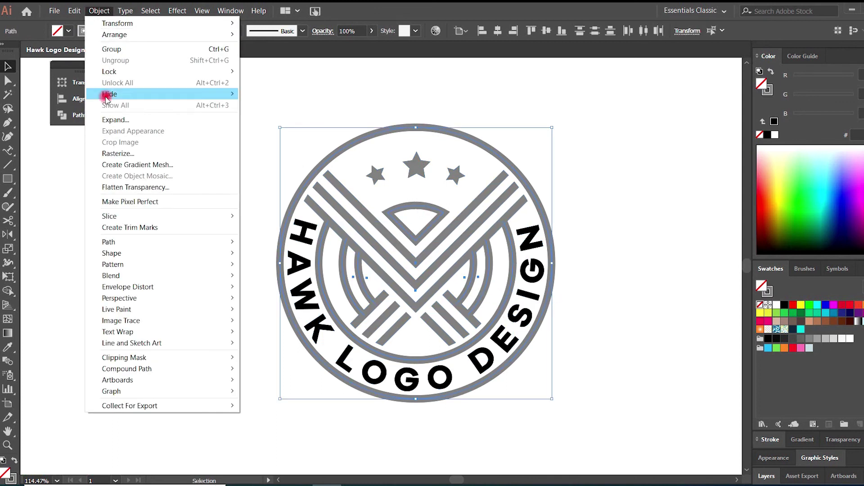
{"action": "left_click", "coordinate": [116, 118]}
{"action": "key", "text": "Return"}
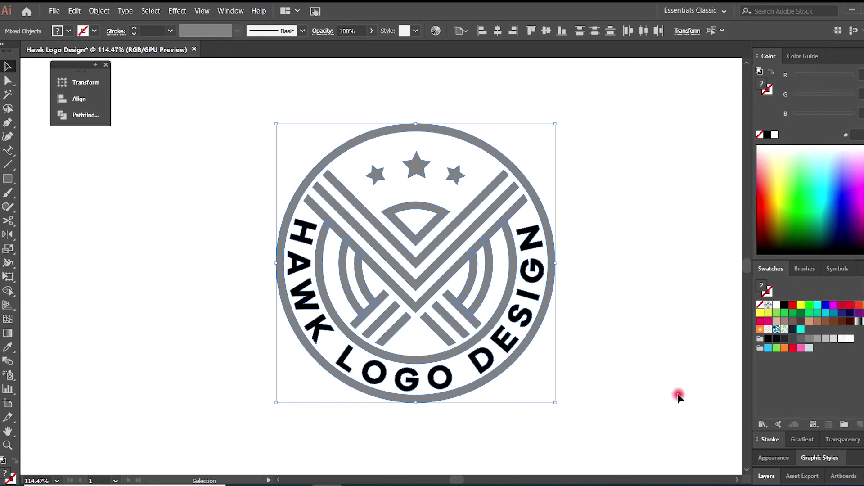
Fill the whole logo with dark navy, and recolour the lettering, the stars and the head wedge turquoise.
{"action": "left_click", "coordinate": [794, 330]}
{"action": "left_click", "coordinate": [574, 333]}
{"action": "left_click", "coordinate": [511, 309]}
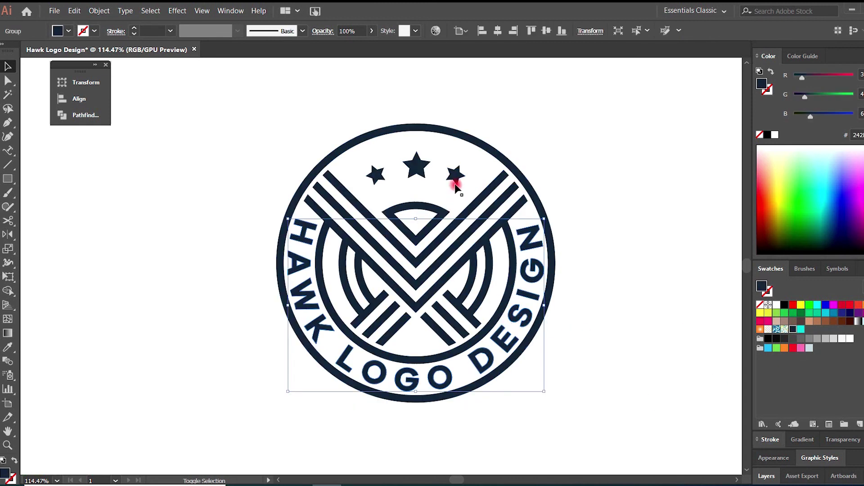
{"action": "left_click", "coordinate": [455, 181], "text": "shift"}
{"action": "left_click", "coordinate": [414, 167], "text": "shift"}
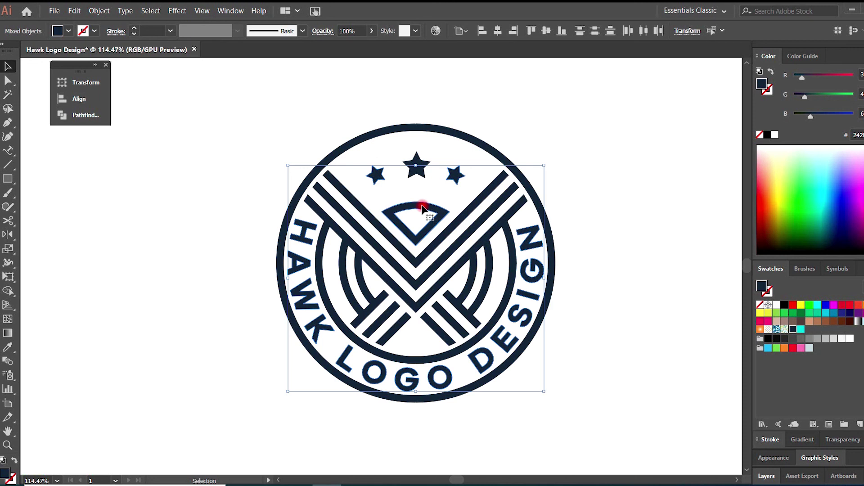
{"action": "left_click", "coordinate": [800, 329]}
{"action": "left_click", "coordinate": [622, 352]}
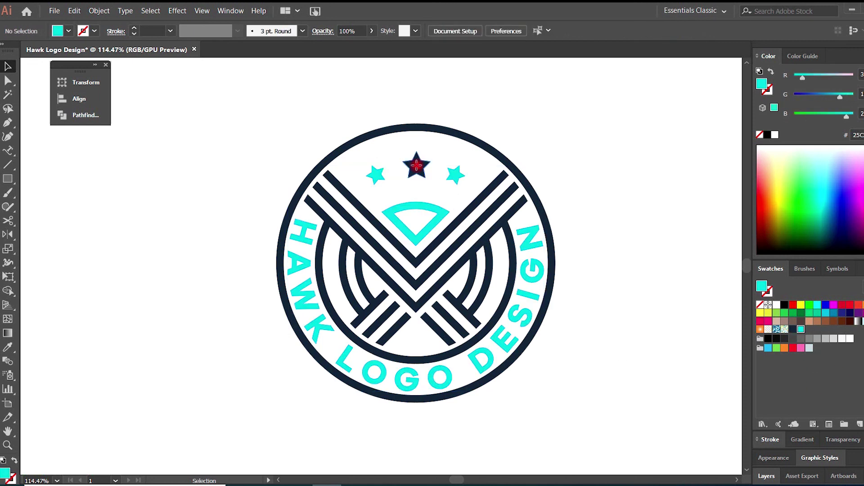
Draw a large background rectangle around the logo, send it to the back and fill it with dark navy.
{"action": "key", "text": "ctrl+minus"}
{"action": "key", "text": "ctrl+minus"}
{"action": "key", "text": "ctrl+minus"}
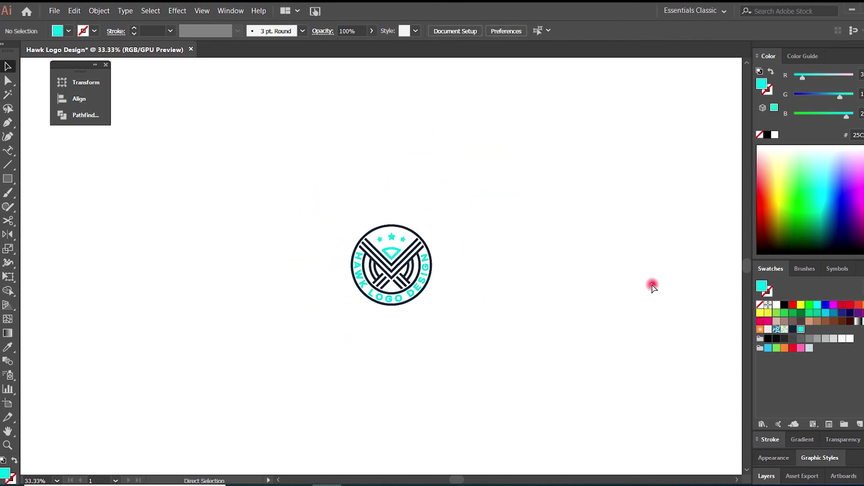
{"action": "key", "text": "ctrl+plus"}
{"action": "key", "text": "ctrl+minus"}
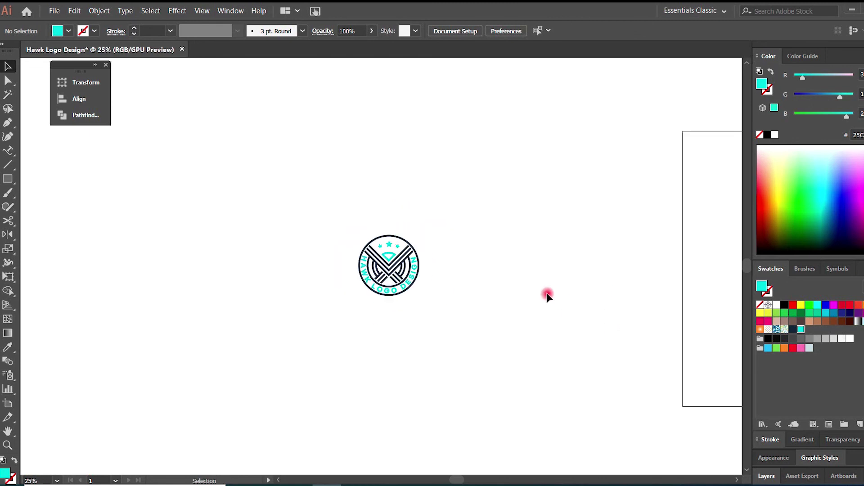
{"action": "left_click_drag", "start_coordinate": [299, 191], "coordinate": [476, 349]}
{"action": "key", "text": "ctrl+shift+bracketleft"}
{"action": "key", "text": "ctrl+plus"}
{"action": "key", "text": "v"}
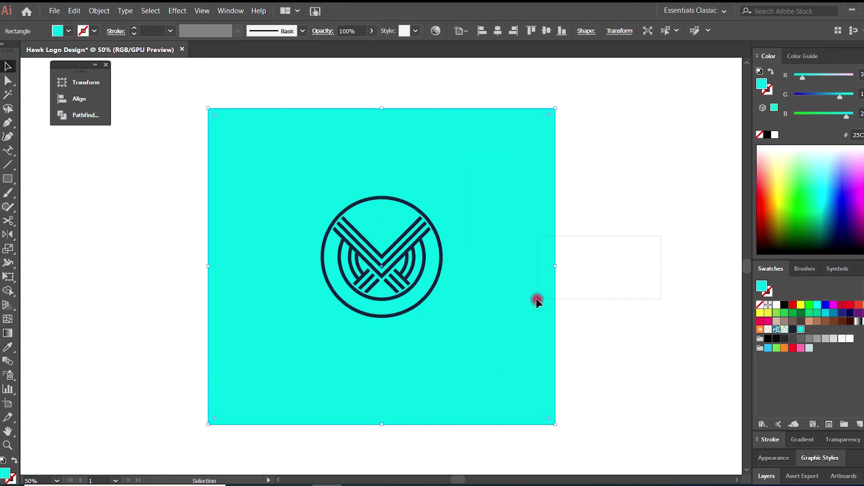
{"action": "left_click", "coordinate": [792, 330]}
Recolour the entire logo turquoise, leaving the background rectangle out of the selection.
{"action": "left_click_drag", "start_coordinate": [620, 119], "coordinate": [311, 331]}
{"action": "left_click", "coordinate": [495, 306], "text": "shift"}
{"action": "left_click", "coordinate": [801, 330]}
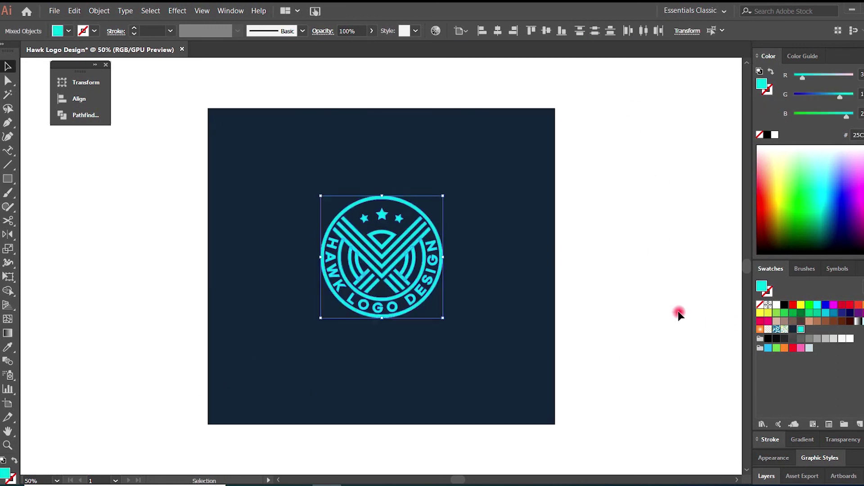
{"action": "left_click", "coordinate": [678, 311]}
Recolour the "HAWK LOGO DESIGN" lettering and the three stars white.
{"action": "left_click_drag", "start_coordinate": [394, 234], "coordinate": [504, 330]}
{"action": "left_click", "coordinate": [460, 333]}
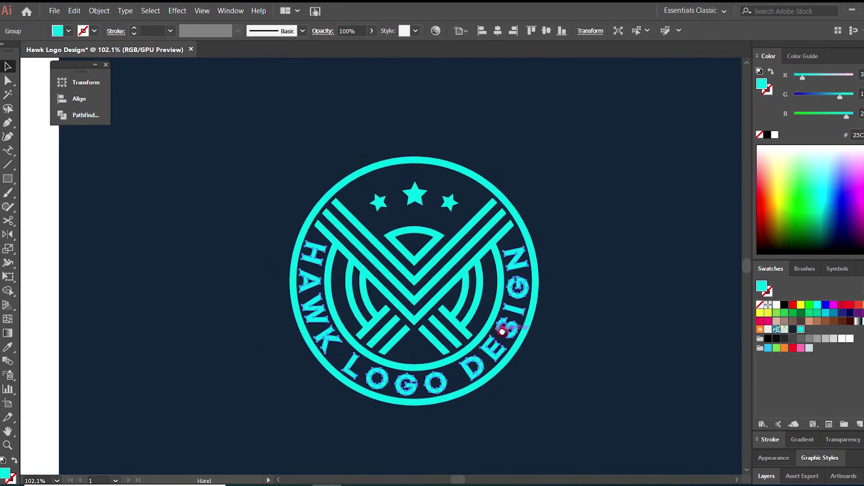
{"action": "left_click", "coordinate": [420, 195], "text": "shift"}
{"action": "left_click", "coordinate": [445, 205], "text": "shift"}
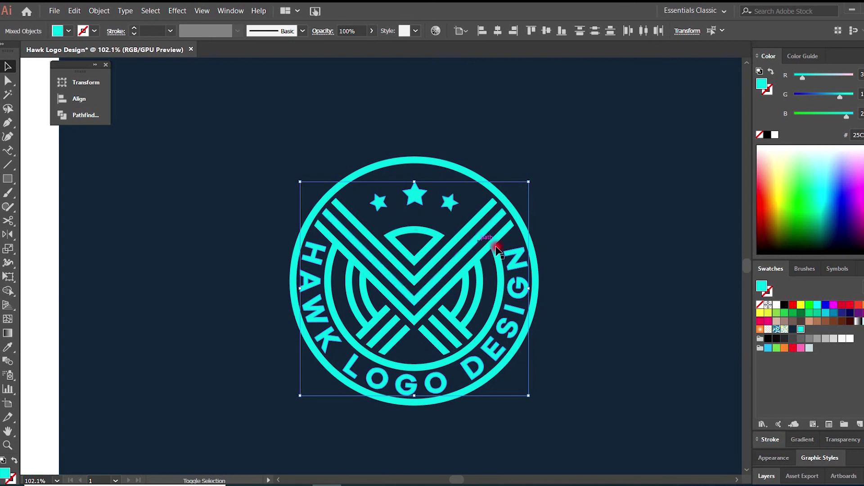
{"action": "left_click", "coordinate": [776, 305]}
{"action": "left_click", "coordinate": [49, 291]}
{"action": "key", "text": "ctrl+minus"}
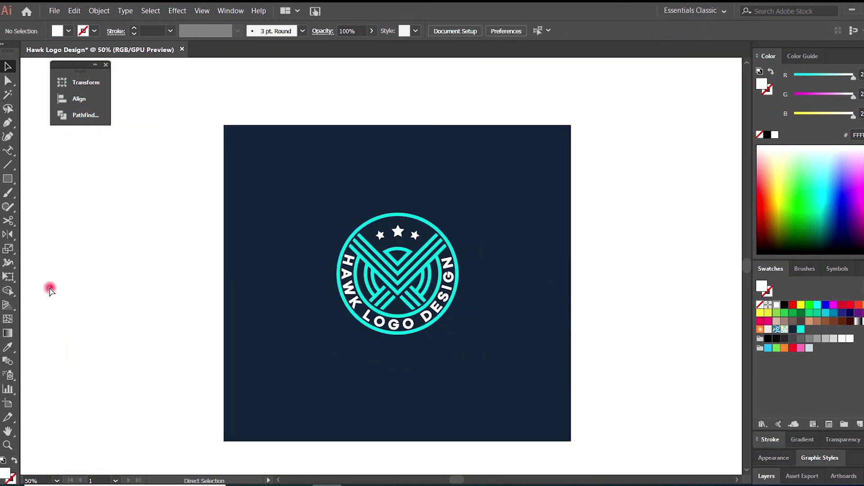
Hide the interface panels and examine the finished logo on its navy background at close range.
{"action": "key", "text": "Tab"}
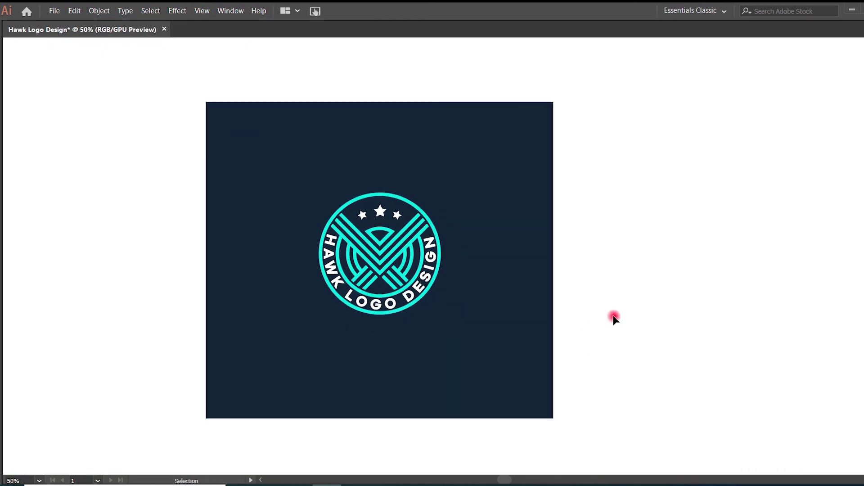
{"action": "left_click_drag", "start_coordinate": [321, 205], "coordinate": [485, 294]}
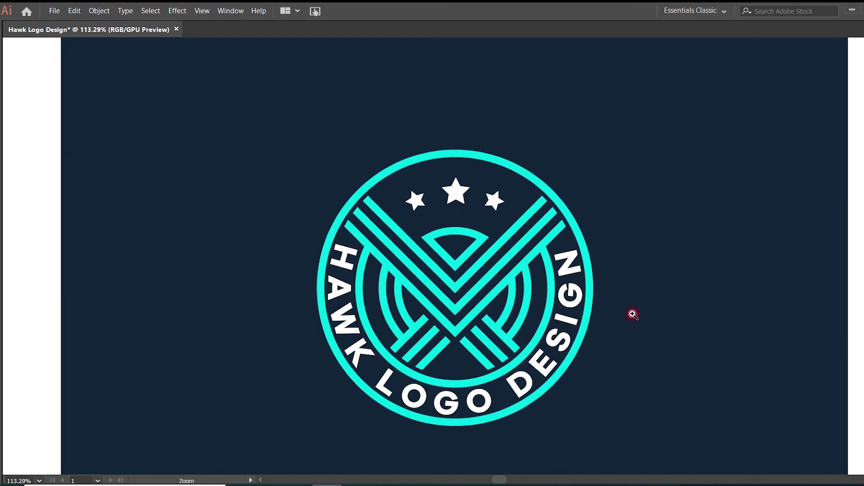
{"action": "left_click_drag", "start_coordinate": [376, 233], "coordinate": [438, 270]}
{"action": "left_click_drag", "start_coordinate": [627, 386], "coordinate": [607, 312]}
{"action": "left_click_drag", "start_coordinate": [723, 314], "coordinate": [706, 324]}
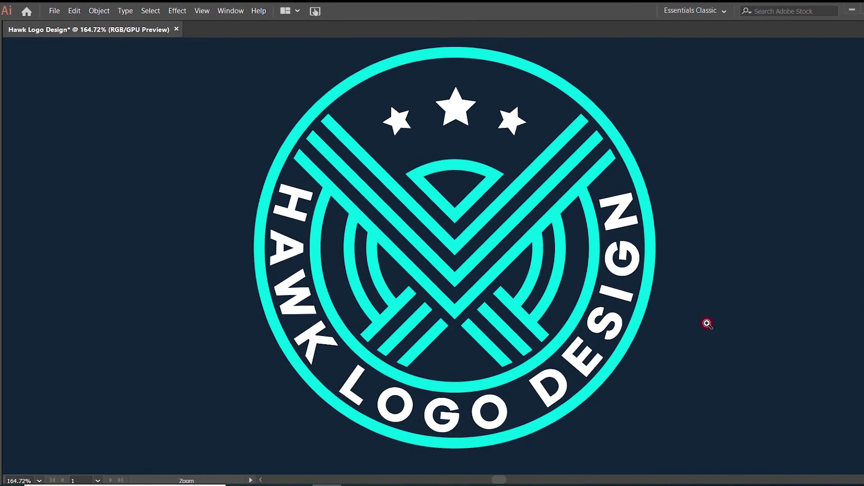